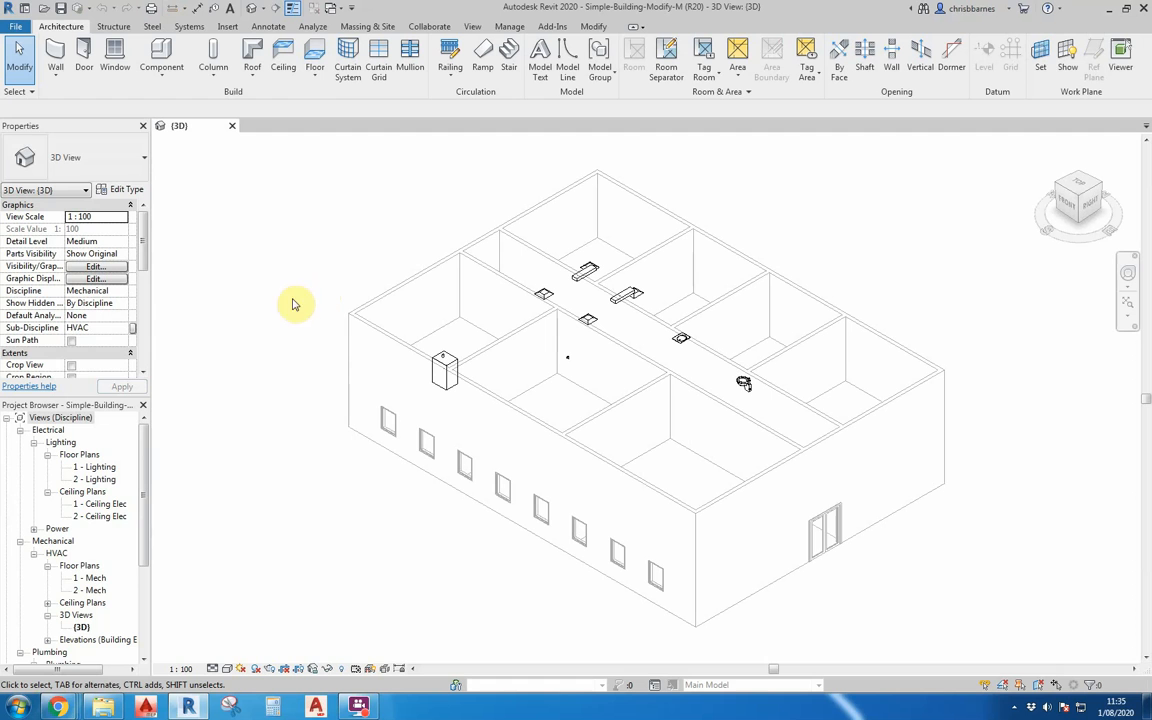
# In the 1 - Mech floor plan, copy the four air terminals from Lab 101 to Lab 104, matching the rooms' upper-left inner corners.
pyautogui.doubleClick(94, 578)
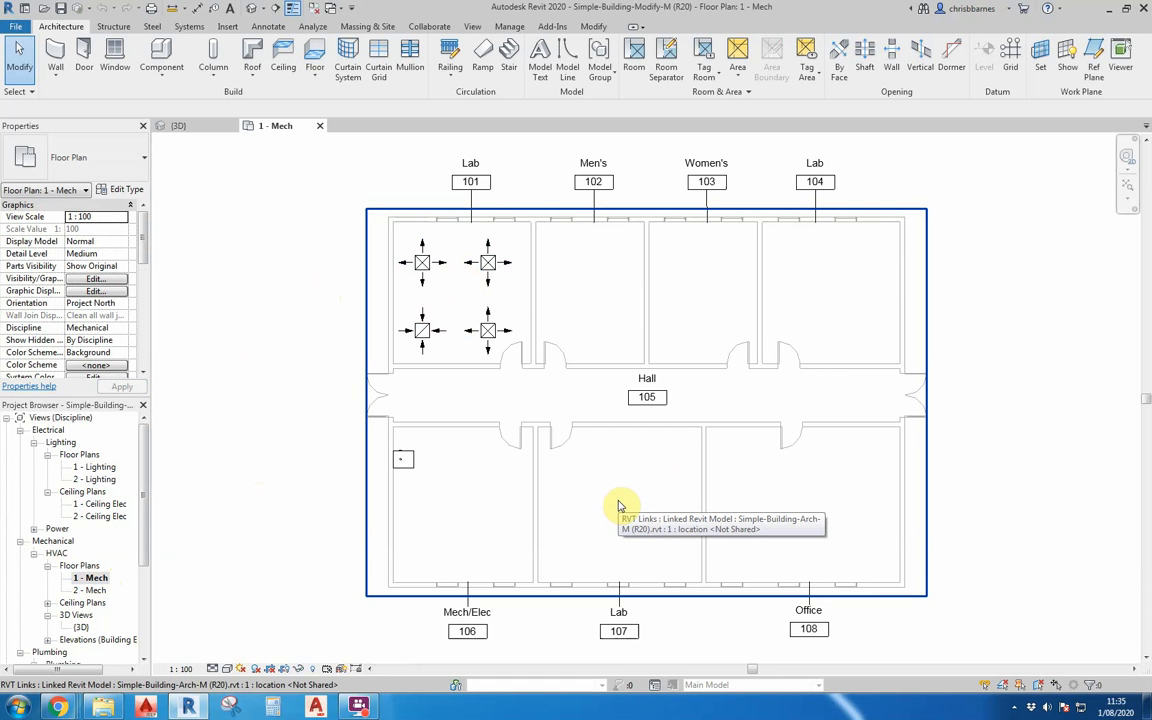
pyautogui.scroll(3, 404, 267)
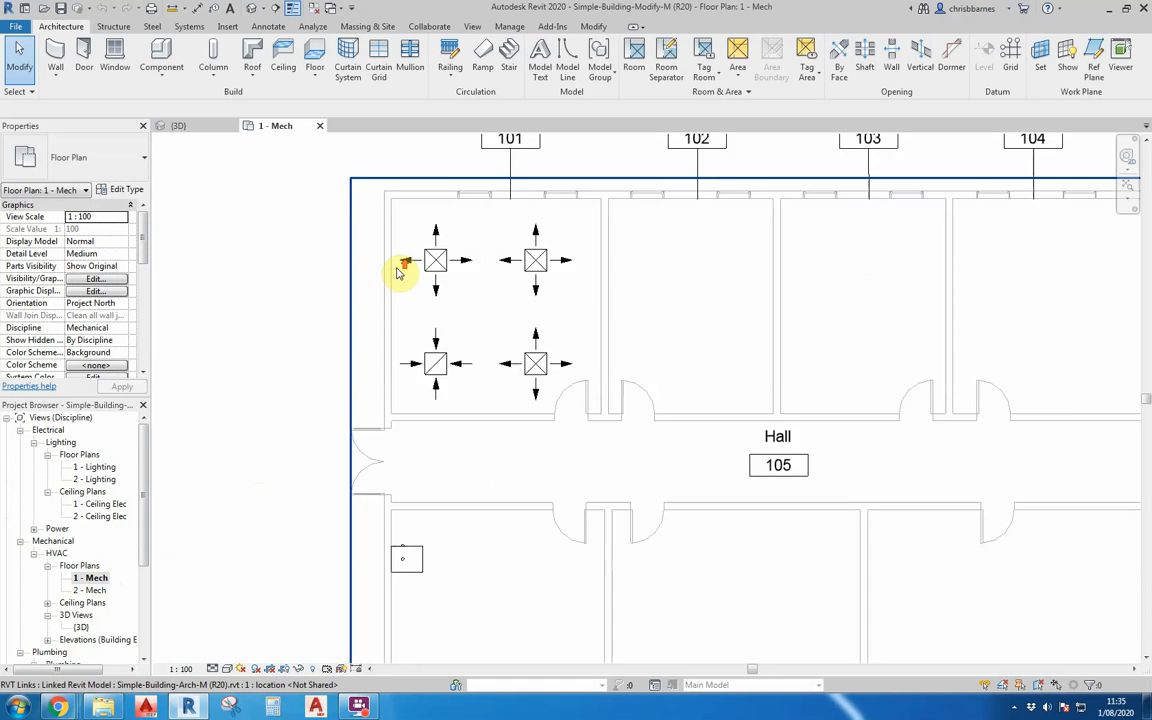
pyautogui.moveTo(365, 204); pyautogui.dragTo(620, 429)
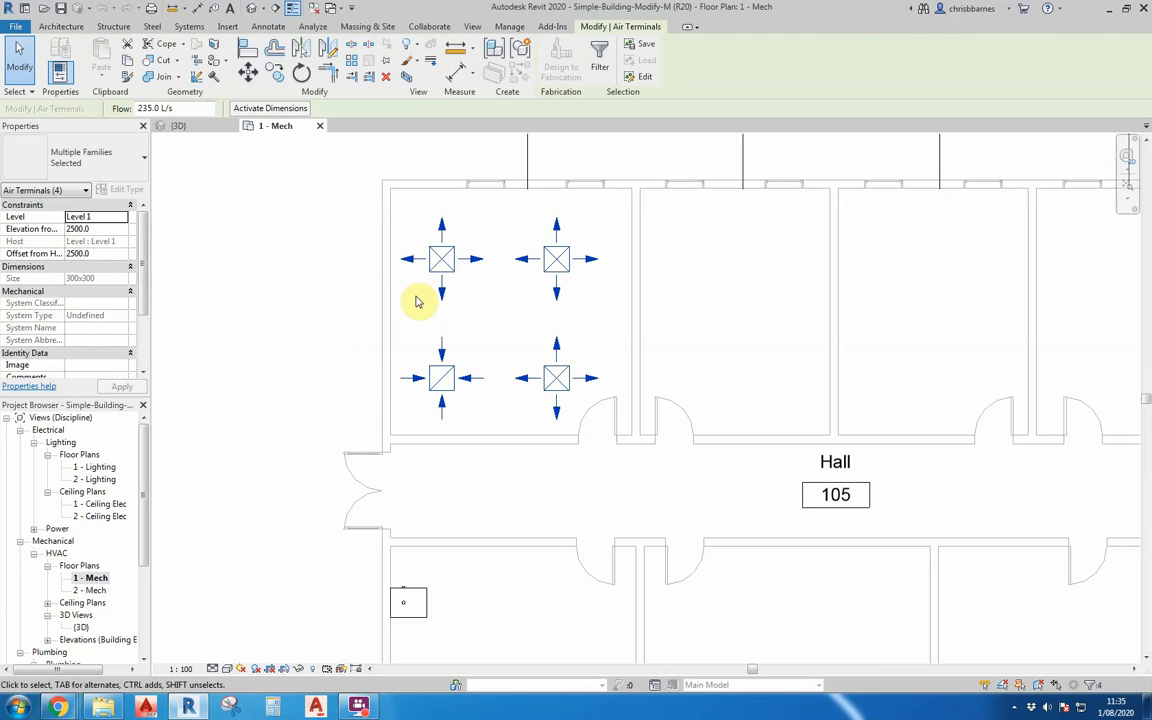
pyautogui.scroll(-2, 423, 304)
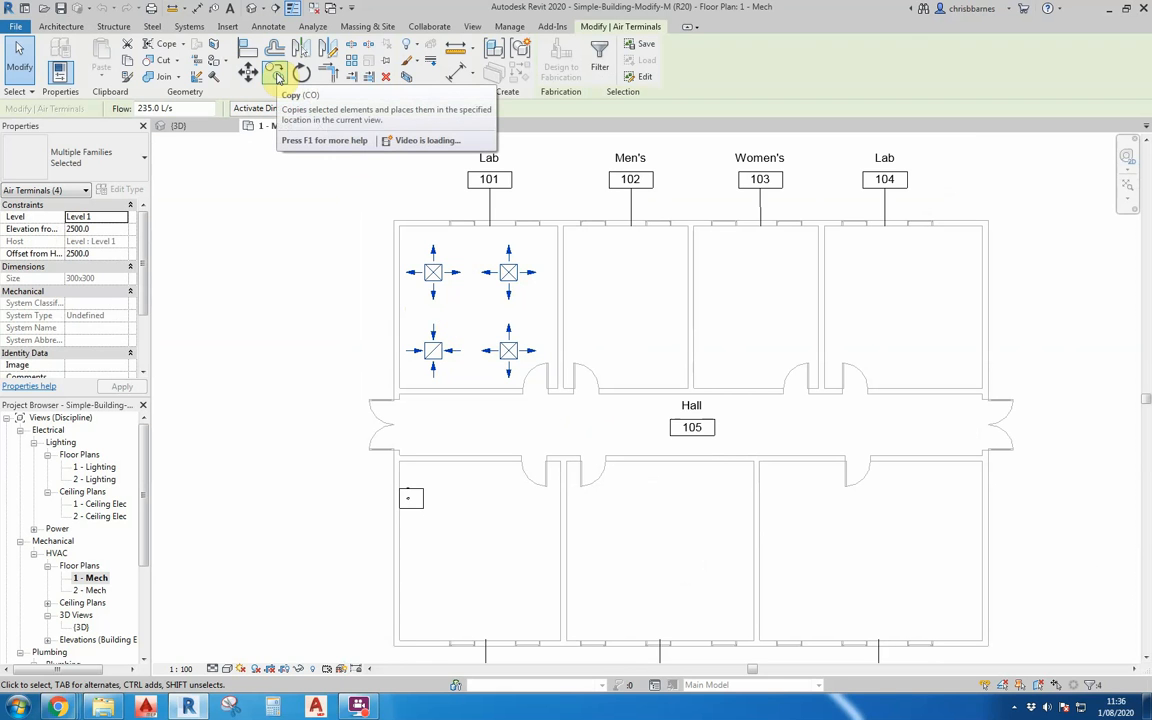
pyautogui.click(278, 76)
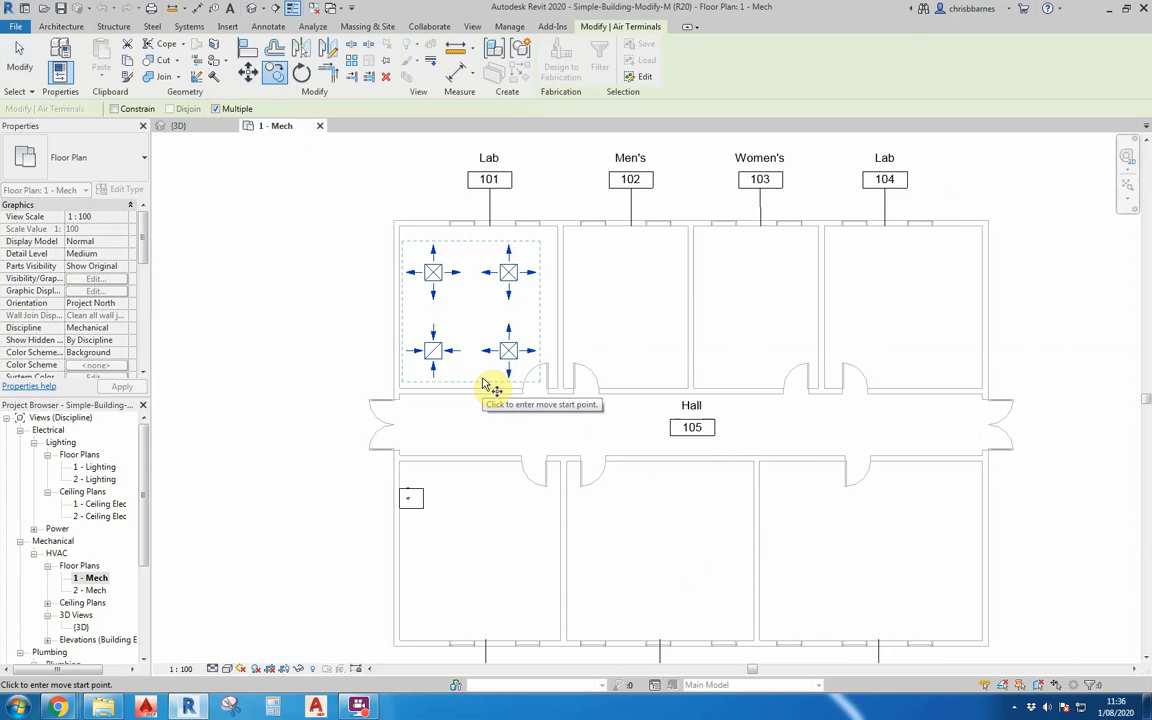
pyautogui.scroll(3, 393, 239)
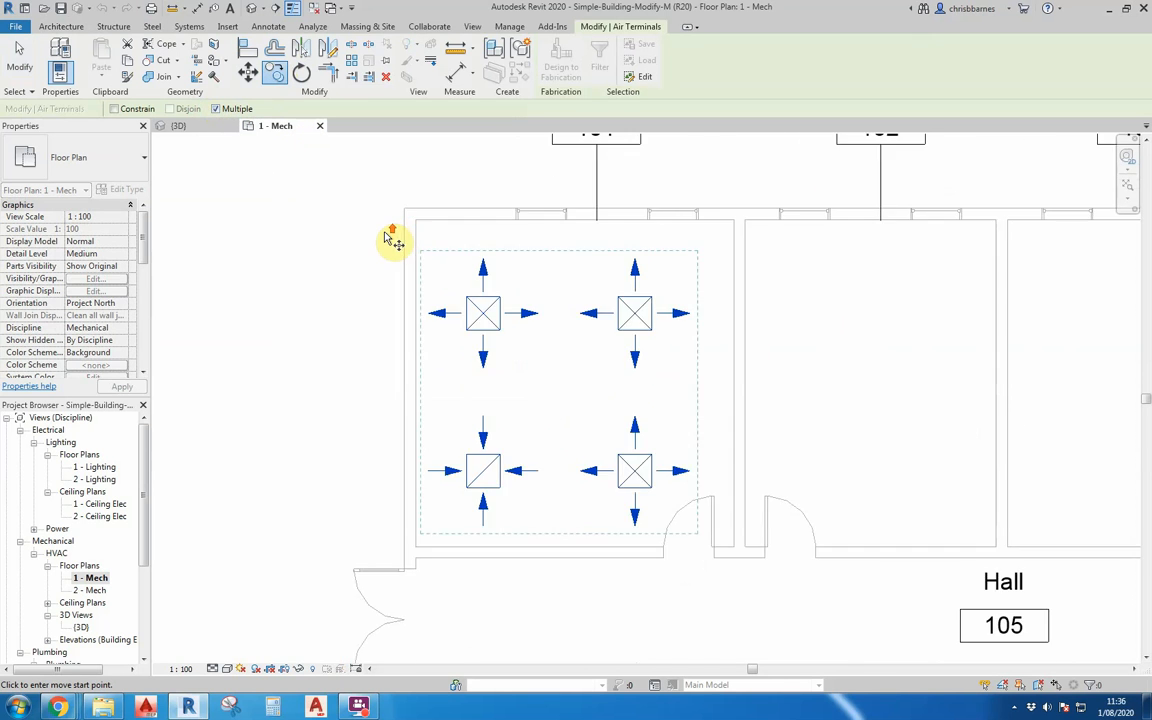
pyautogui.click(419, 224)
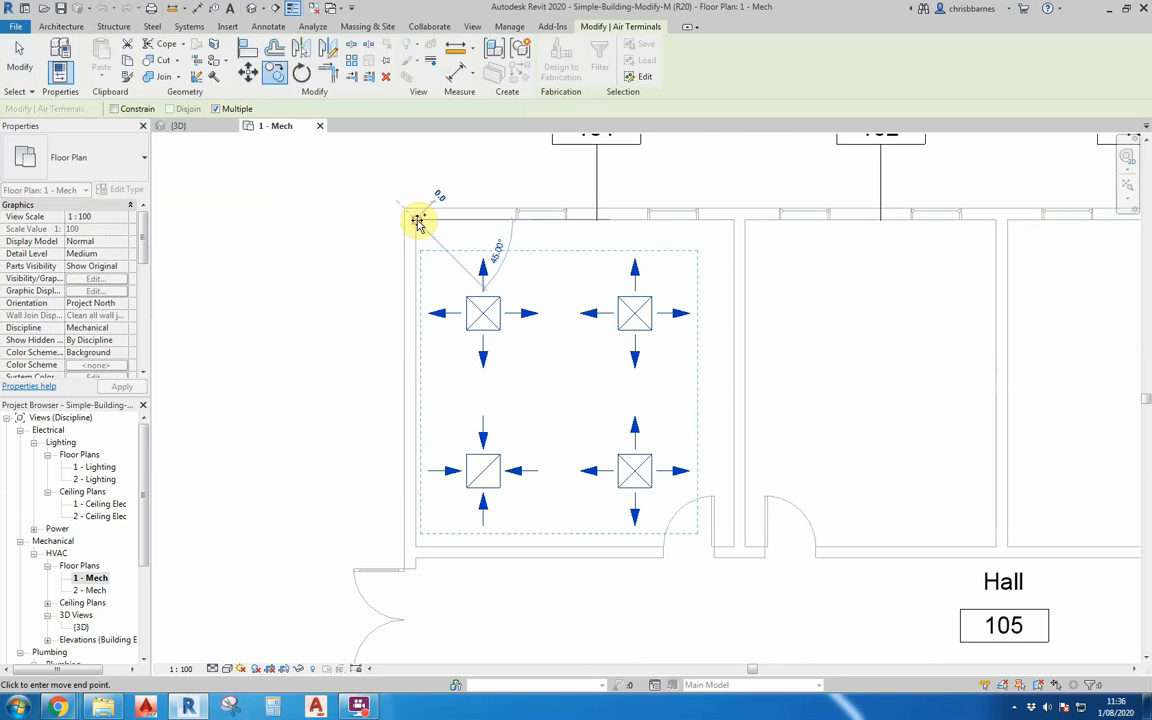
pyautogui.scroll(-4, 300, 230)
pyautogui.scroll(4, 722, 231)
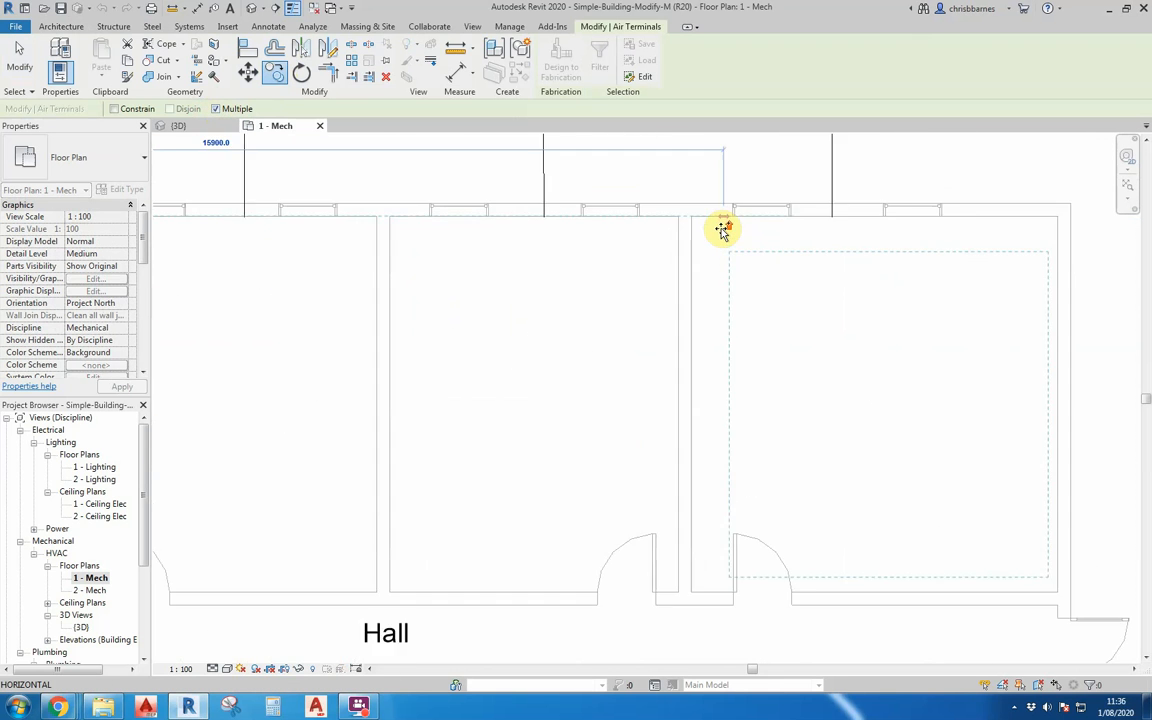
pyautogui.scroll(-5, 762, 209)
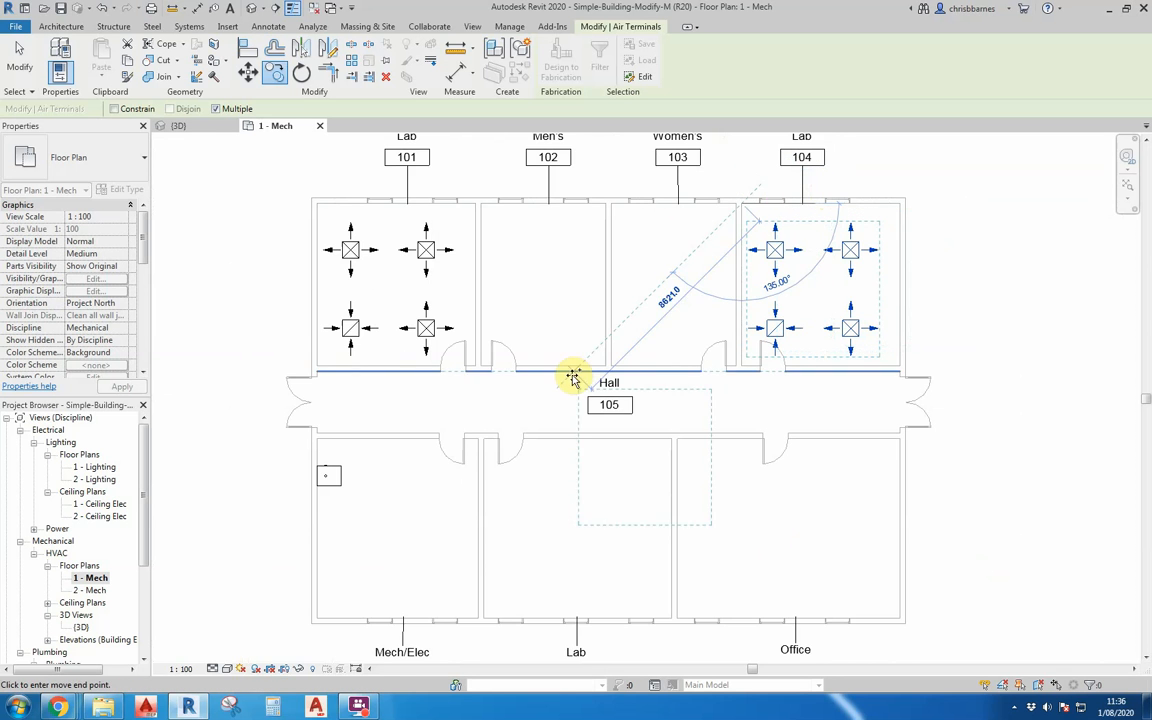
# Place another copy of the four air terminals in Lab 107, aligned to the room's upper-left inner corner, and end the Copy command.
pyautogui.scroll(3, 486, 442)
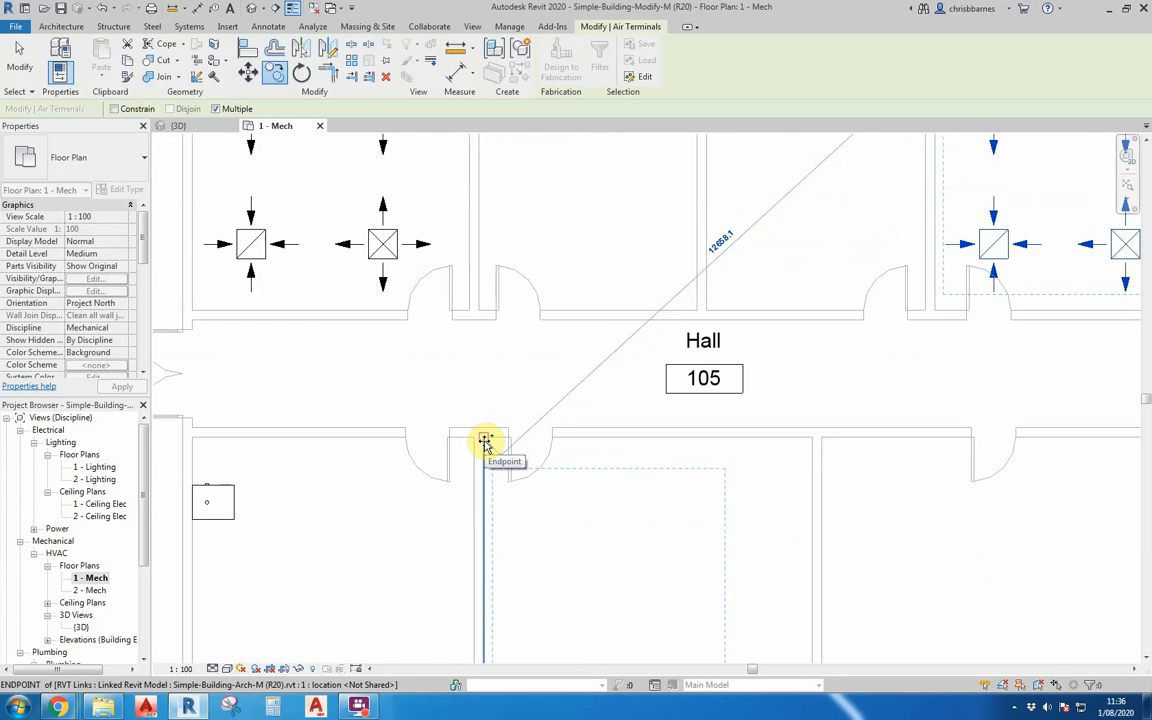
pyautogui.scroll(3, 487, 442)
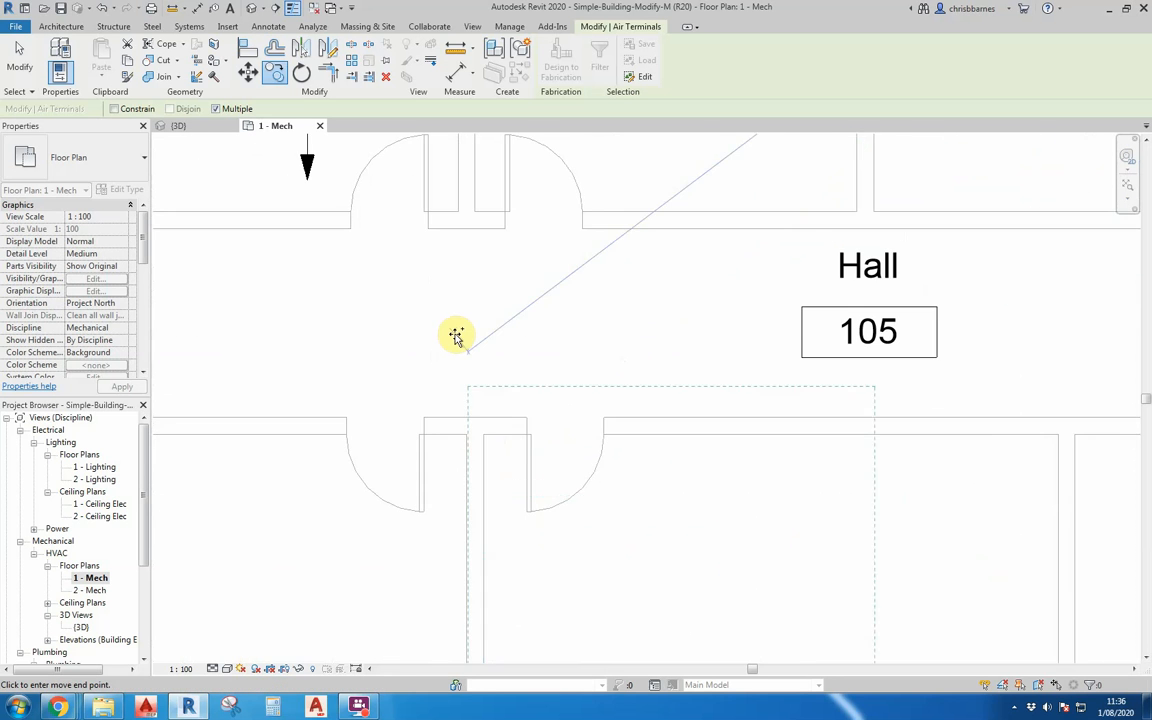
pyautogui.scroll(-5, 457, 335)
pyautogui.scroll(-2, 452, 404)
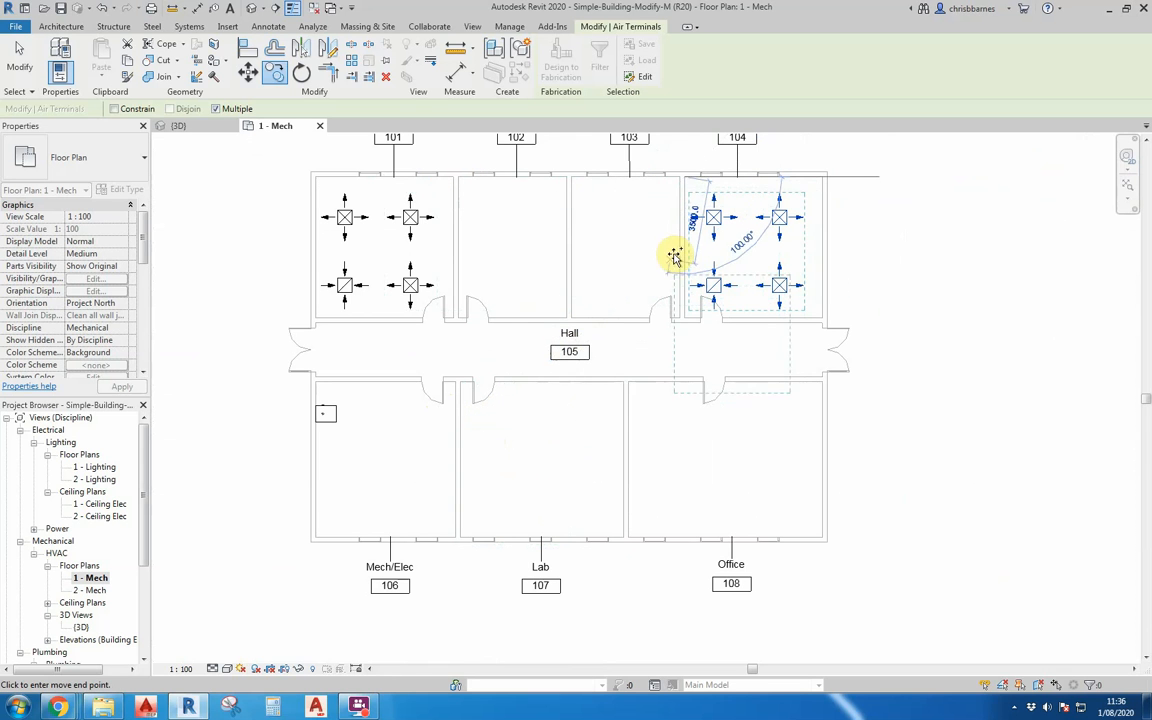
pyautogui.scroll(5, 465, 398)
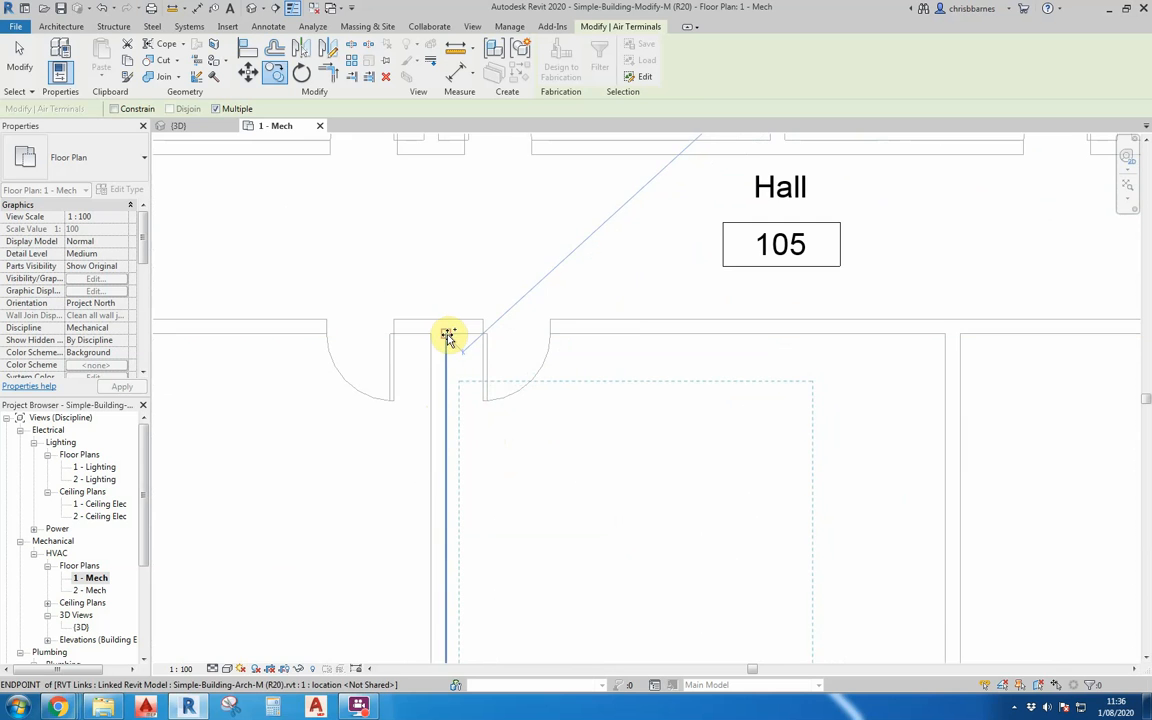
pyautogui.scroll(-4, 447, 336)
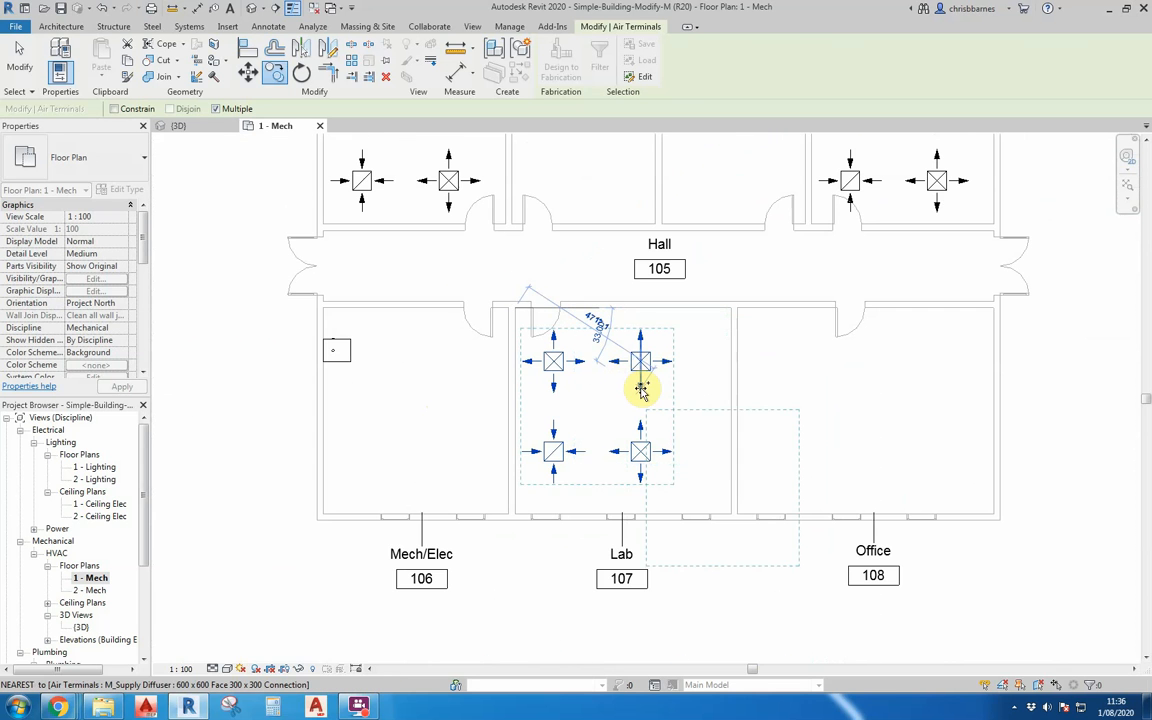
pyautogui.click(641, 390)
pyautogui.scroll(-3, 674, 447)
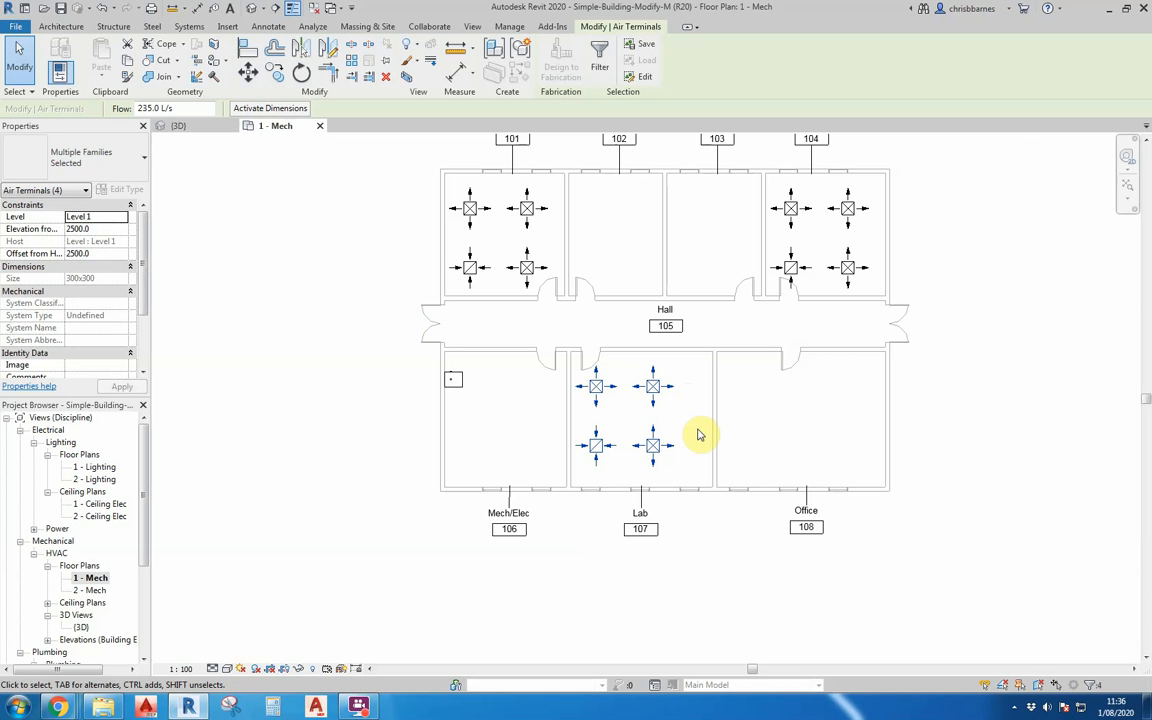
# Move the two right-hand supply diffusers in Lab 107 horizontally 1200 mm towards the Office wall and deselect them.
pyautogui.scroll(3, 656, 442)
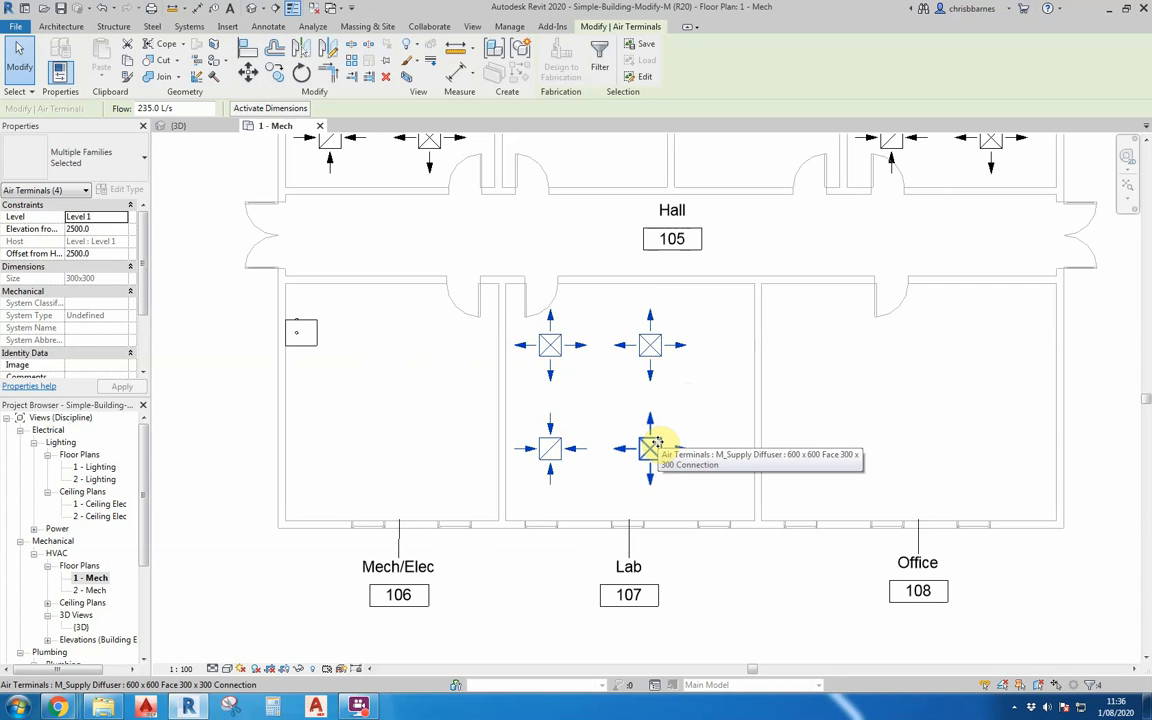
pyautogui.scroll(2, 632, 419)
pyautogui.click(772, 380)
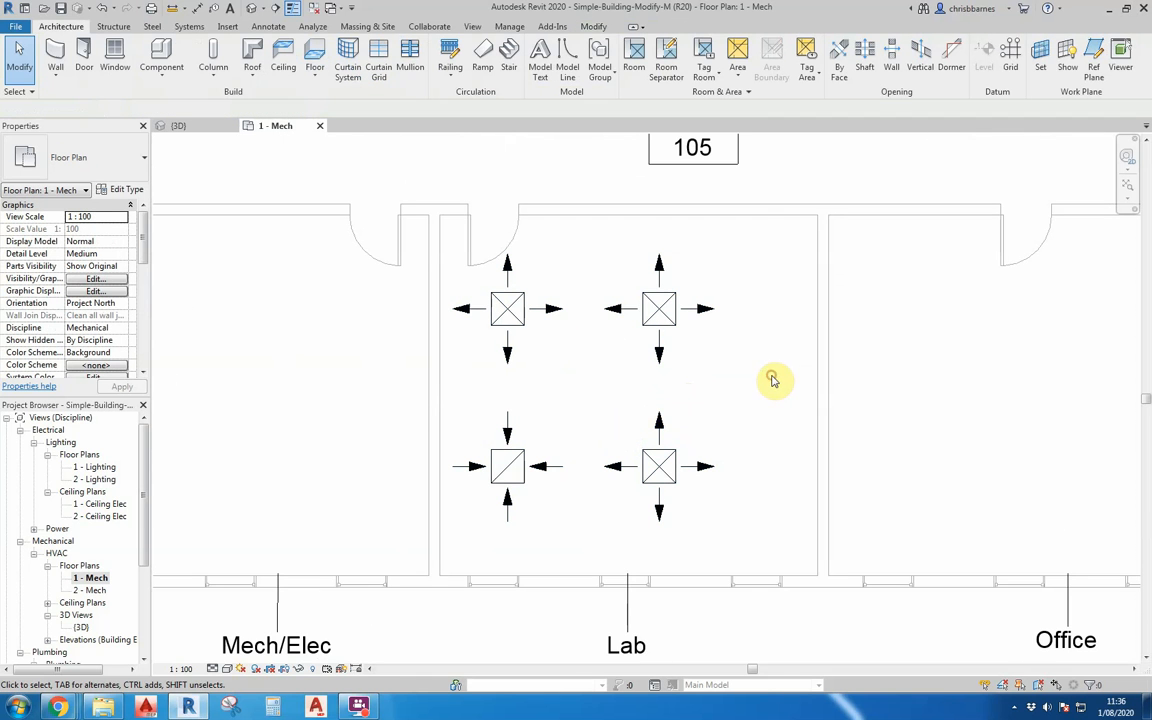
pyautogui.click(570, 236)
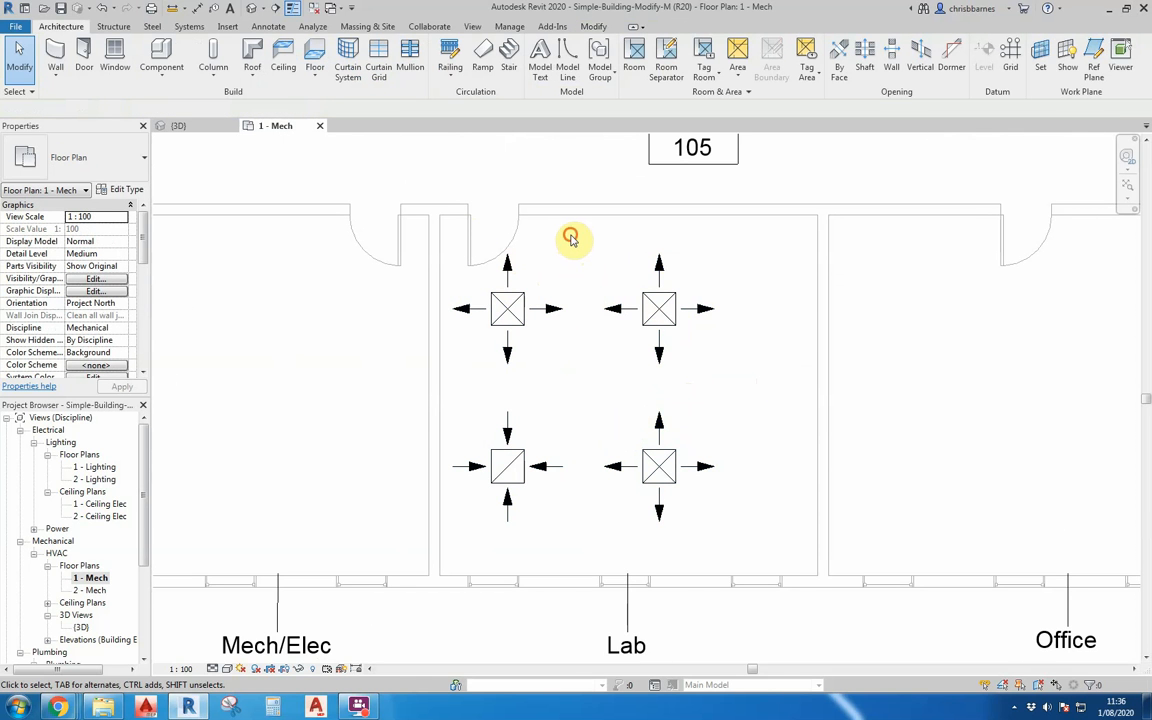
pyautogui.moveTo(570, 236); pyautogui.dragTo(771, 556)
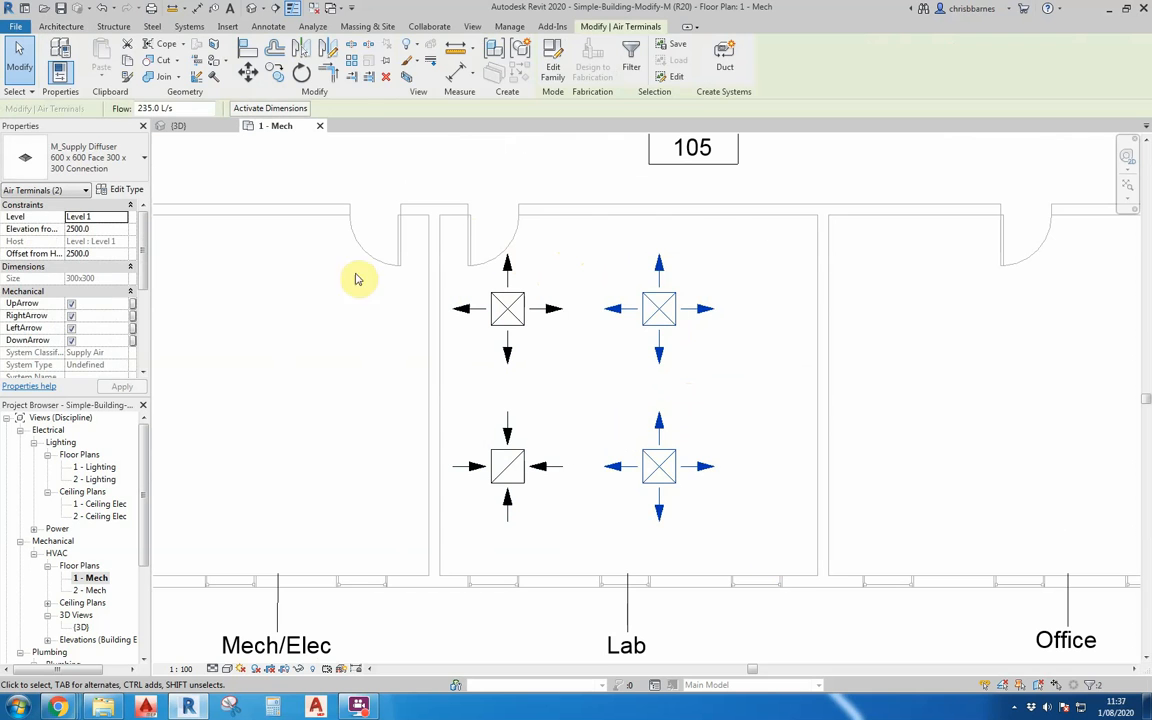
pyautogui.click(247, 72)
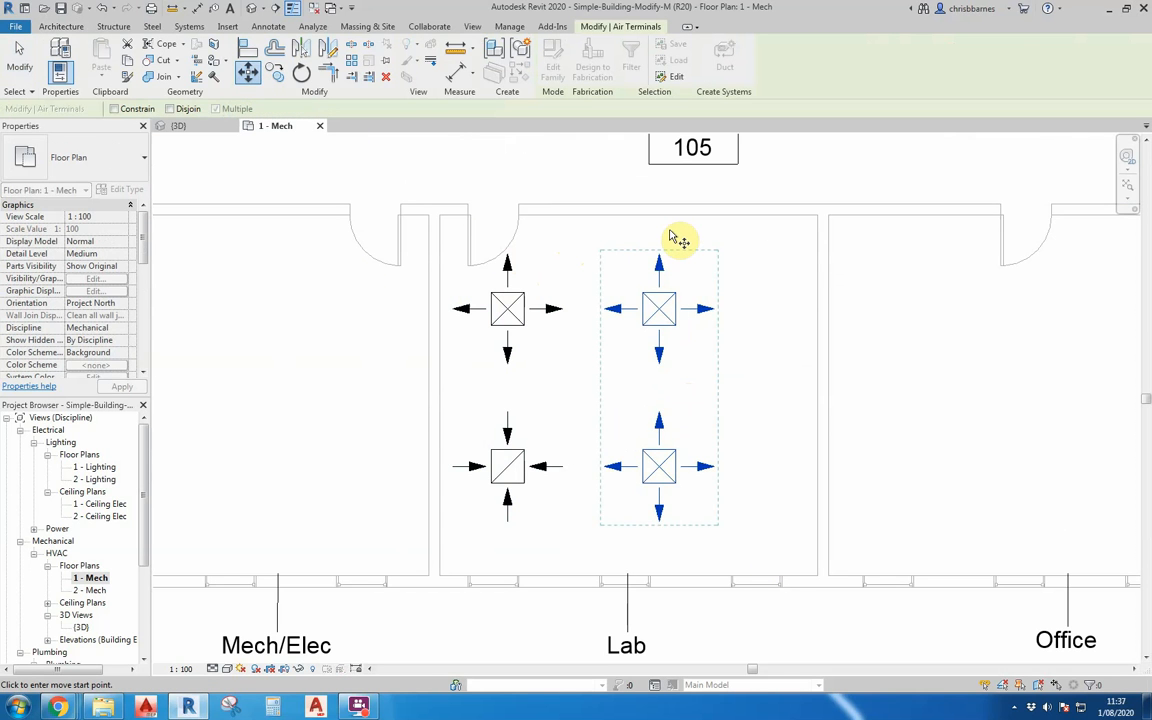
pyautogui.click(670, 233)
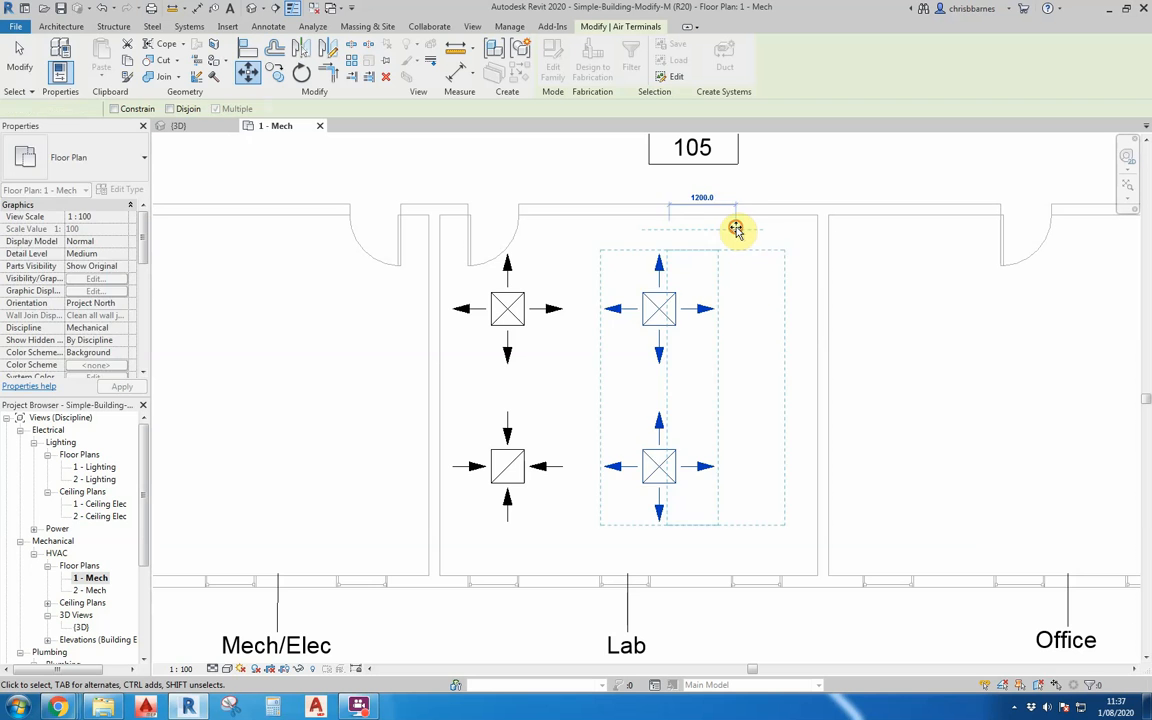
pyautogui.click(736, 231)
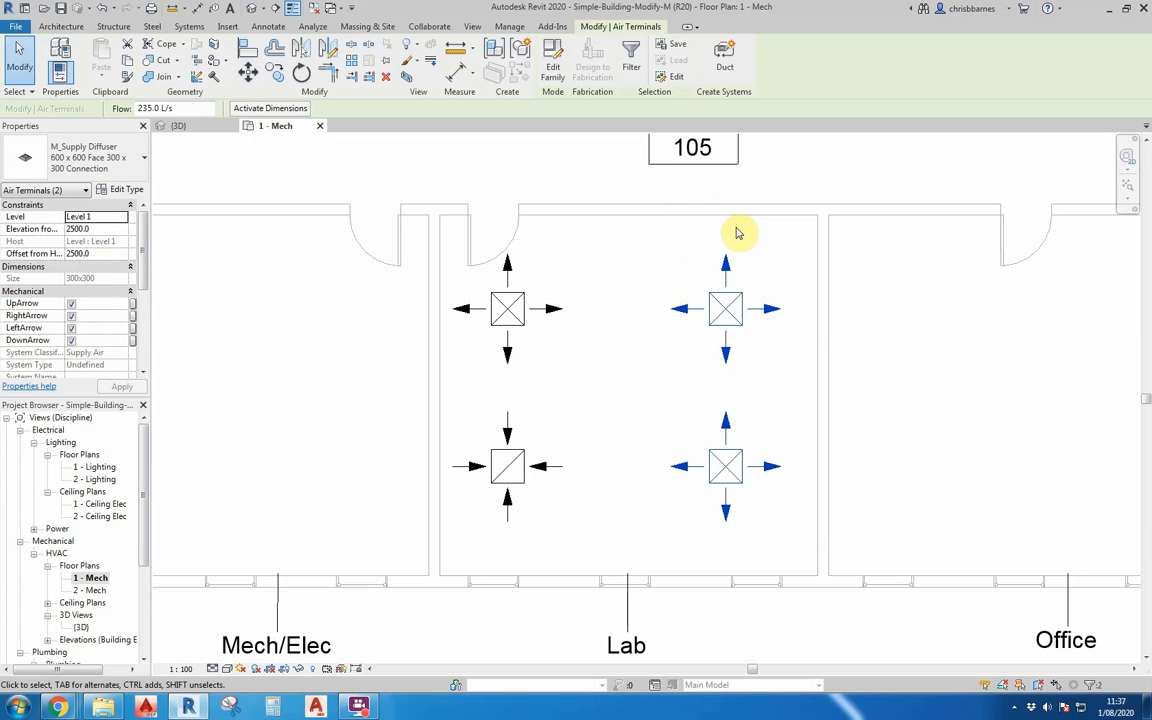
pyautogui.scroll(-5, 571, 224)
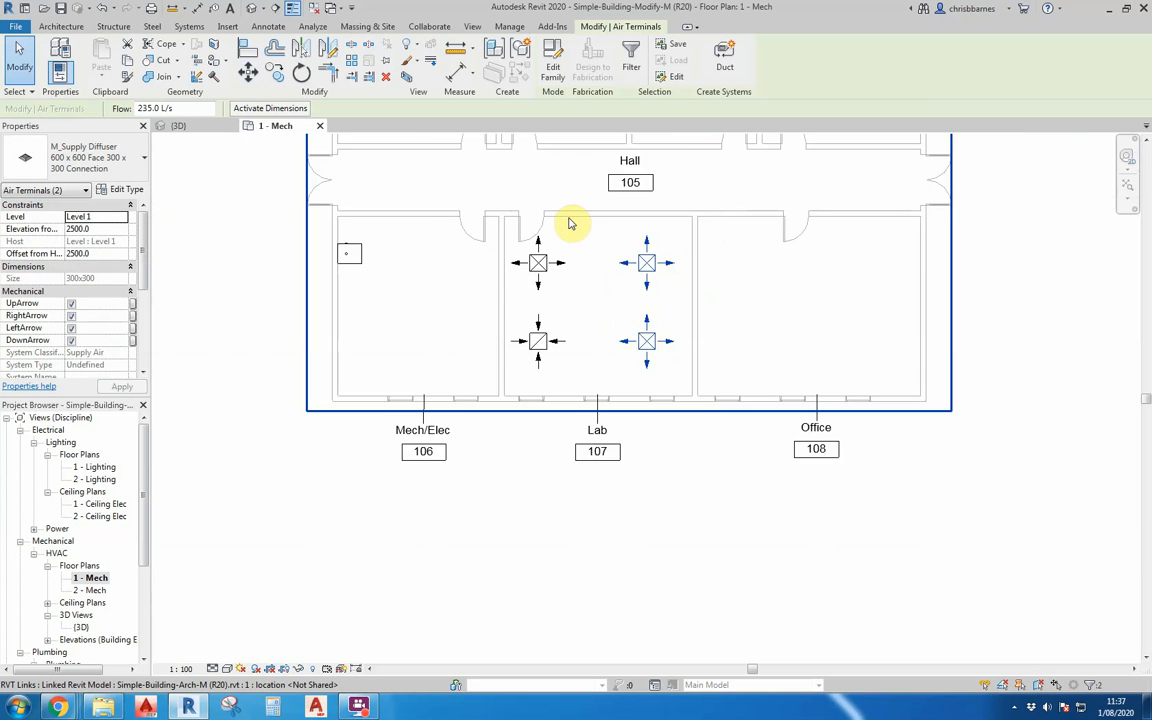
pyautogui.scroll(-3, 620, 465)
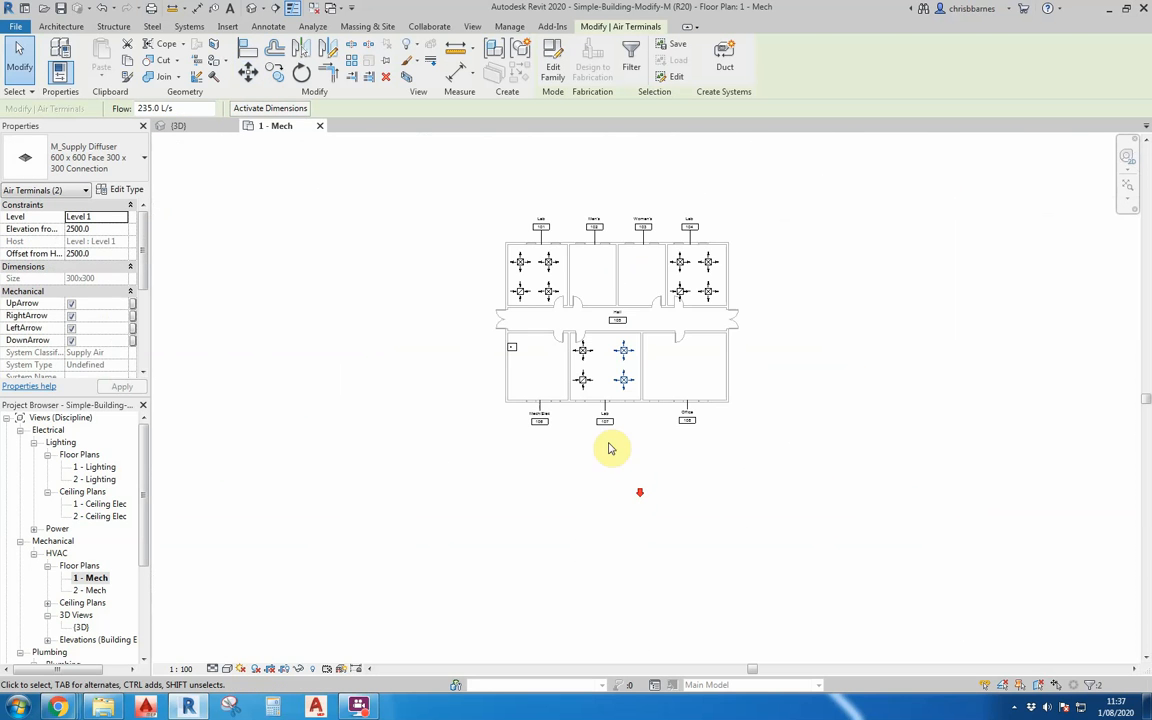
pyautogui.click(427, 290)
pyautogui.scroll(3, 549, 294)
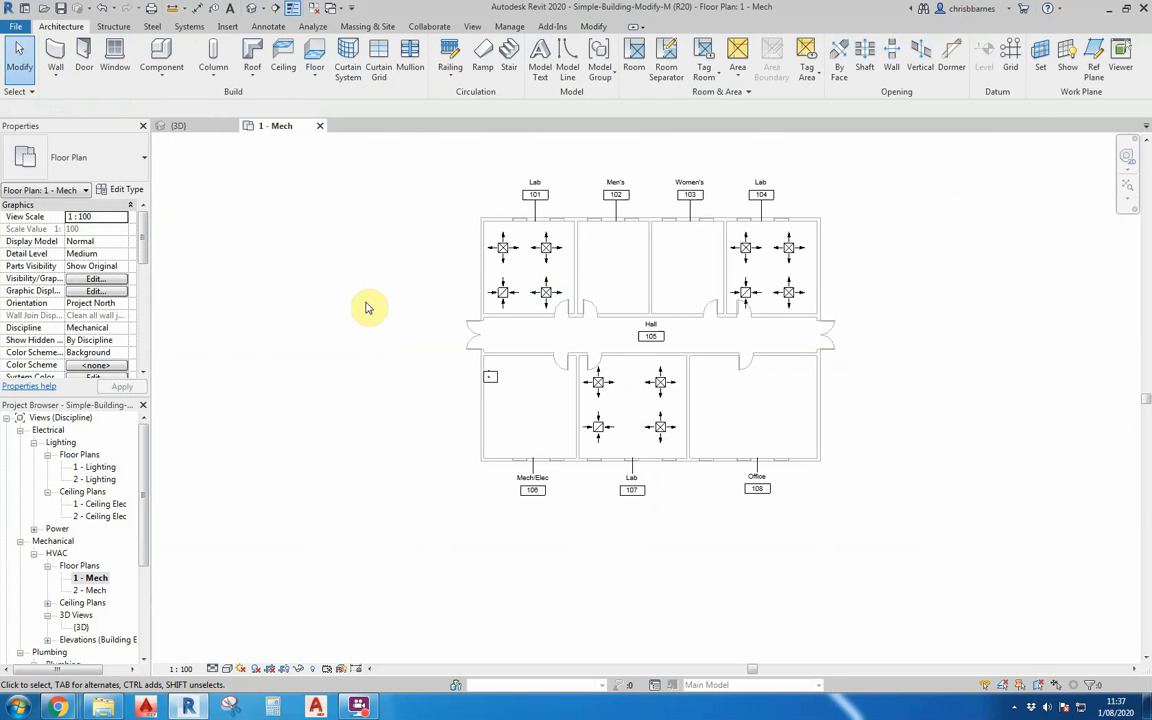
# Open the 1 - Plumbing floor plan at the fixtures in Men's room 102.
pyautogui.moveTo(144, 531); pyautogui.dragTo(146, 587)
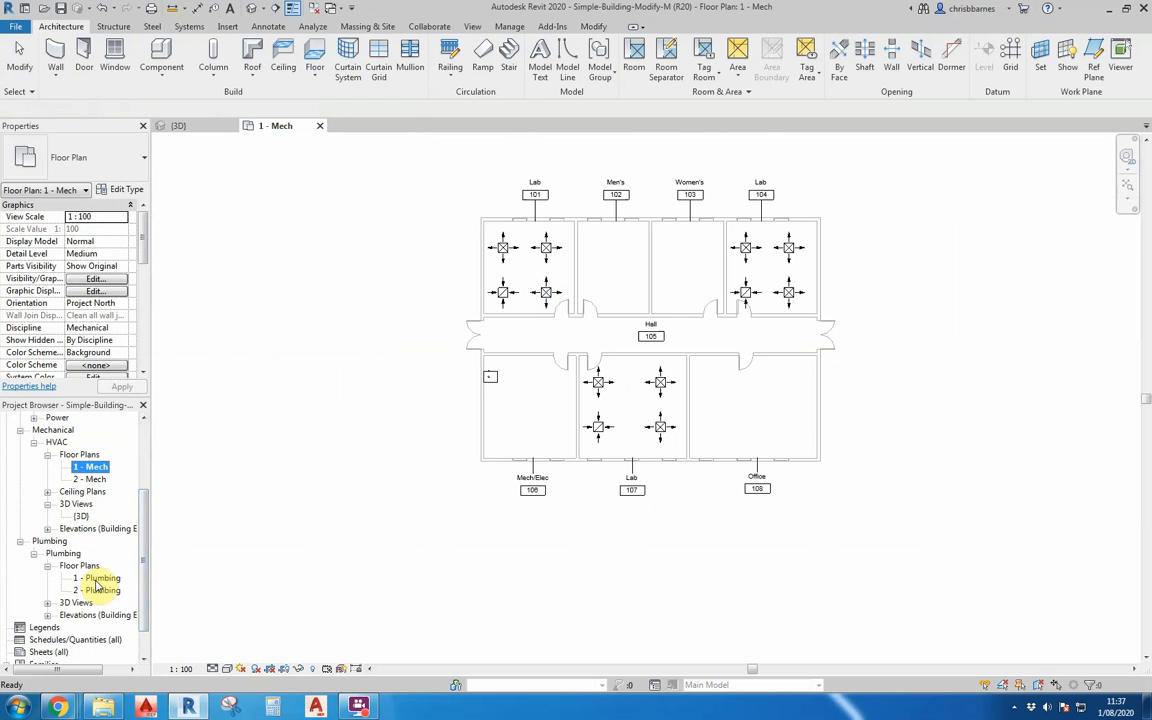
pyautogui.doubleClick(98, 580)
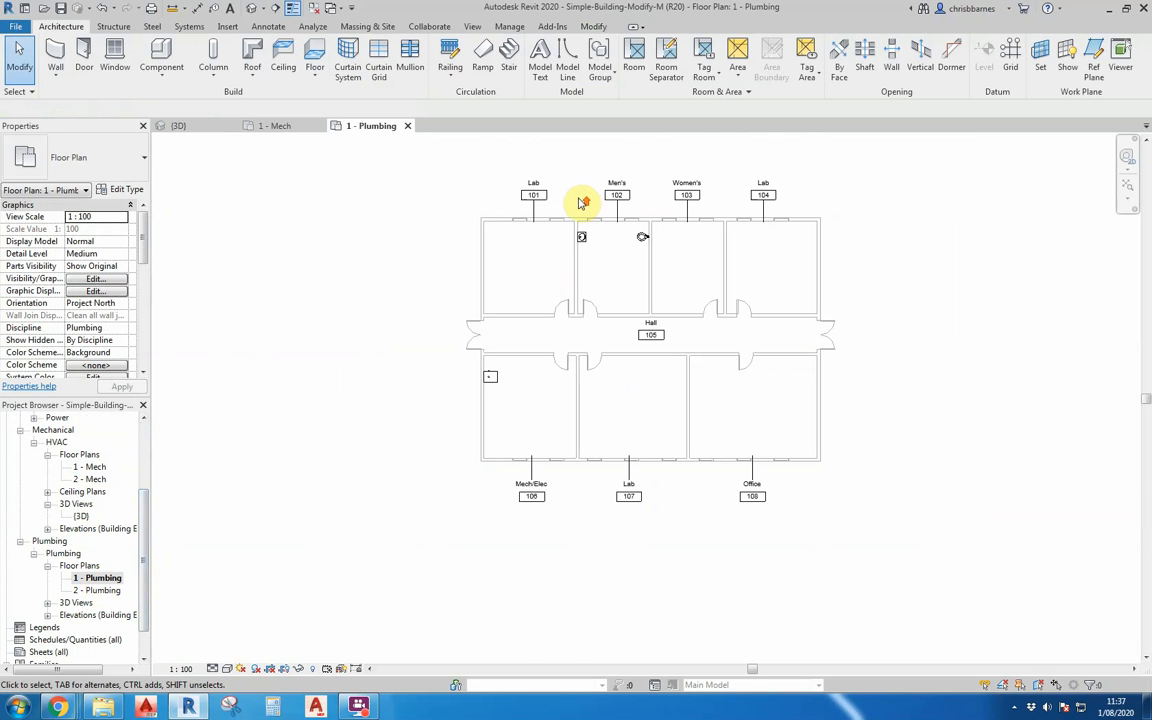
pyautogui.scroll(3, 580, 204)
pyautogui.scroll(1, 650, 278)
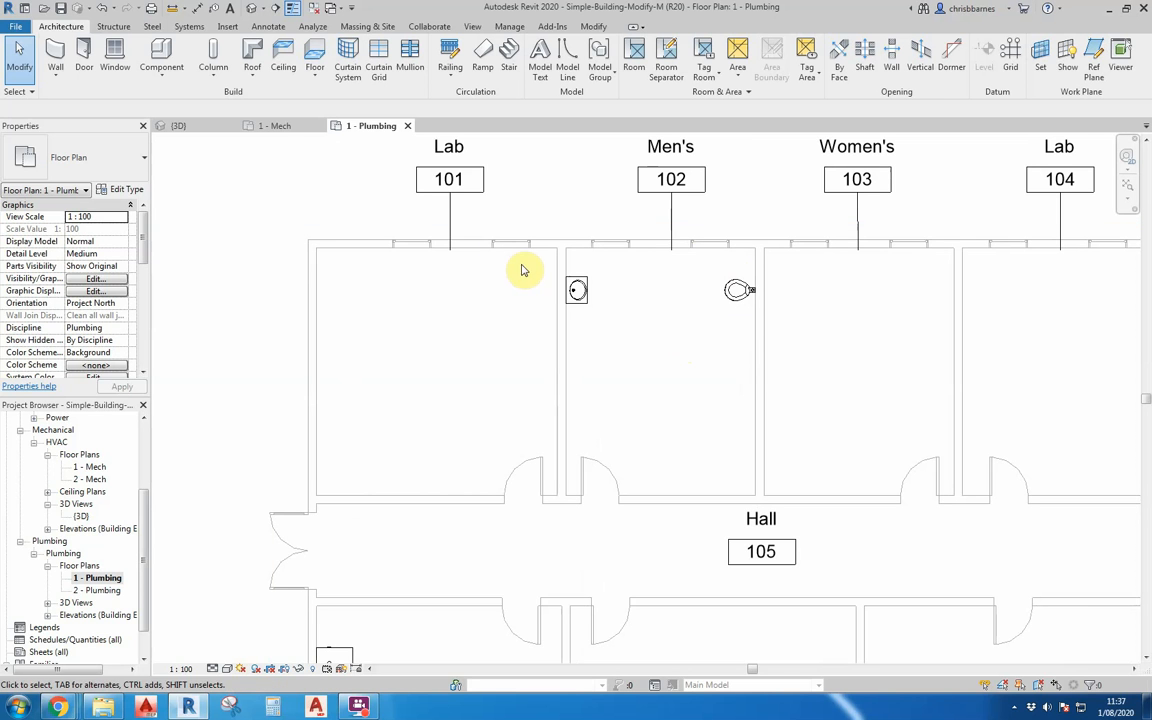
# Array the lavatory and water closet in Men's 102 linearly down the room at 900 mm spacing, with a count of 4.
pyautogui.moveTo(520, 264); pyautogui.dragTo(792, 357)
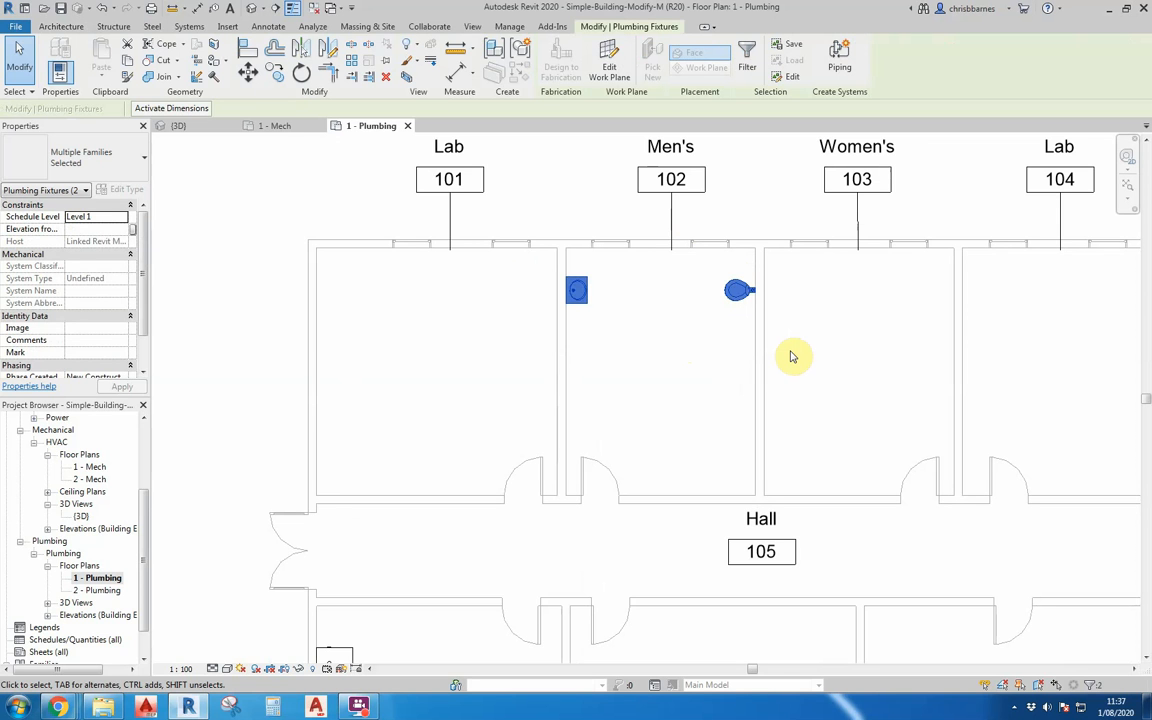
pyautogui.click(353, 63)
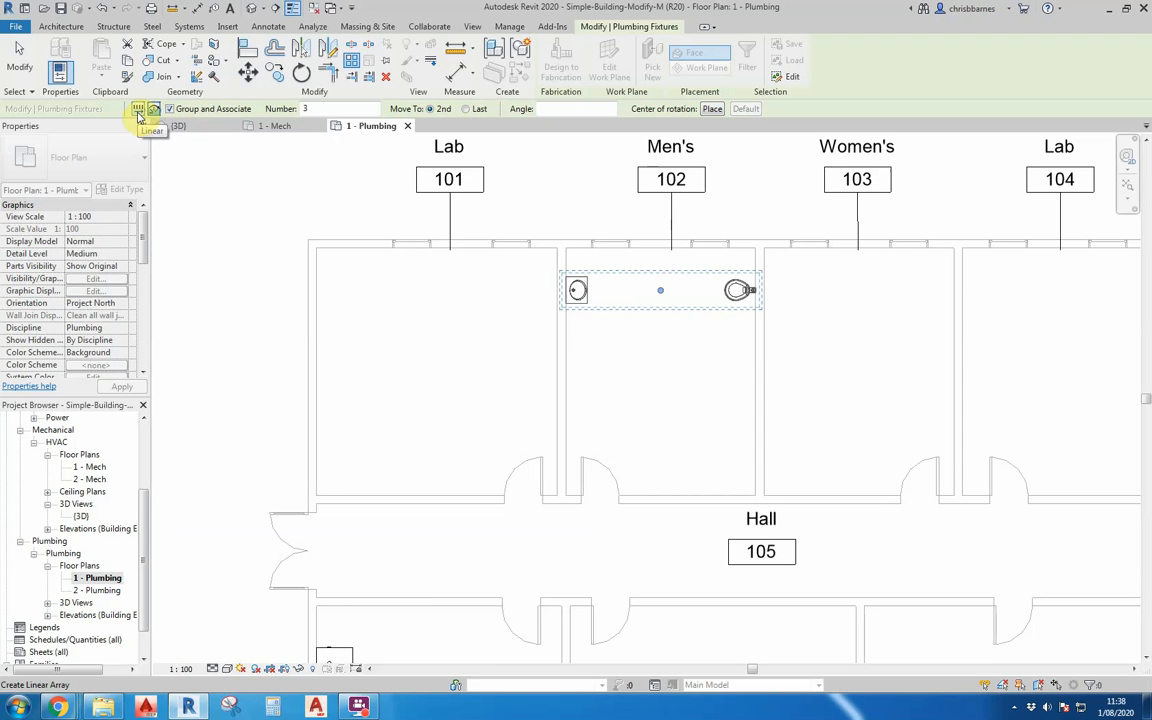
pyautogui.click(139, 112)
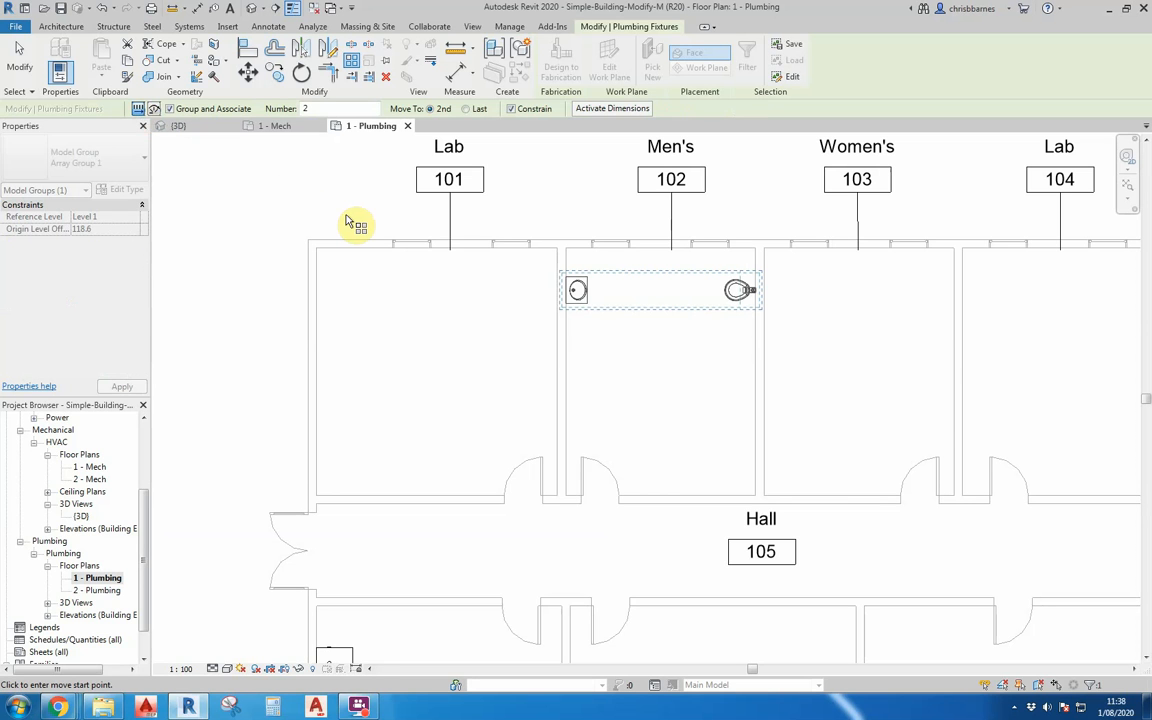
pyautogui.click(618, 344)
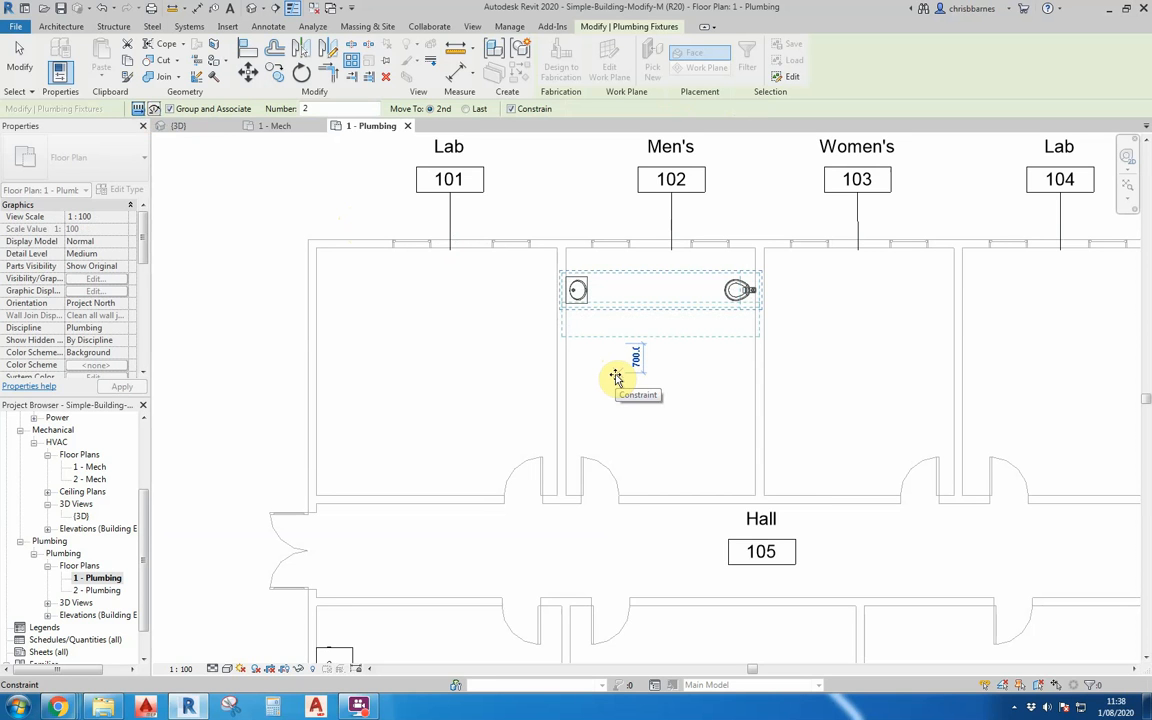
pyautogui.write('900')
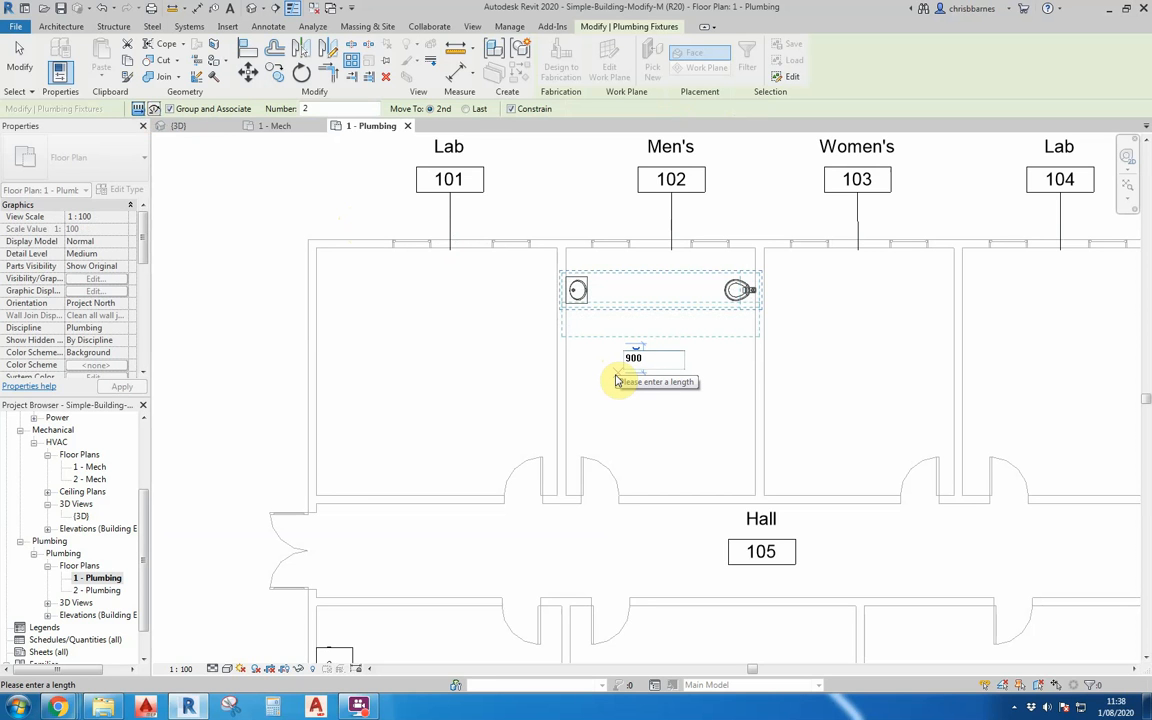
pyautogui.press('Return')
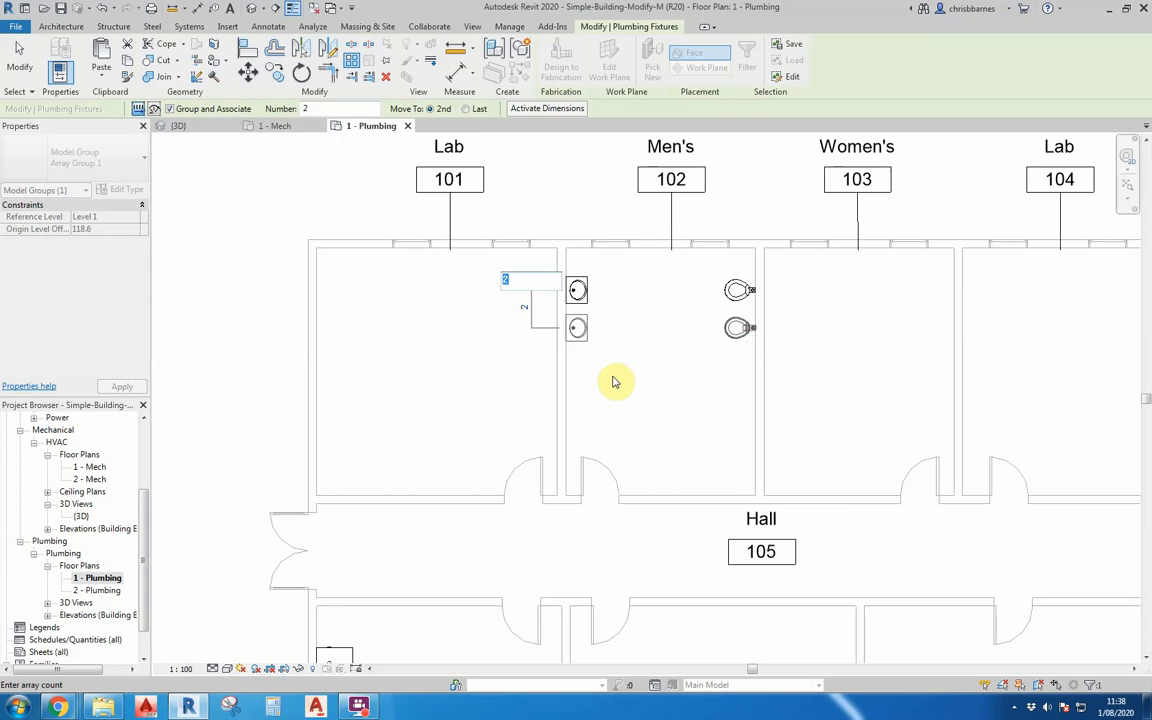
pyautogui.write('4')
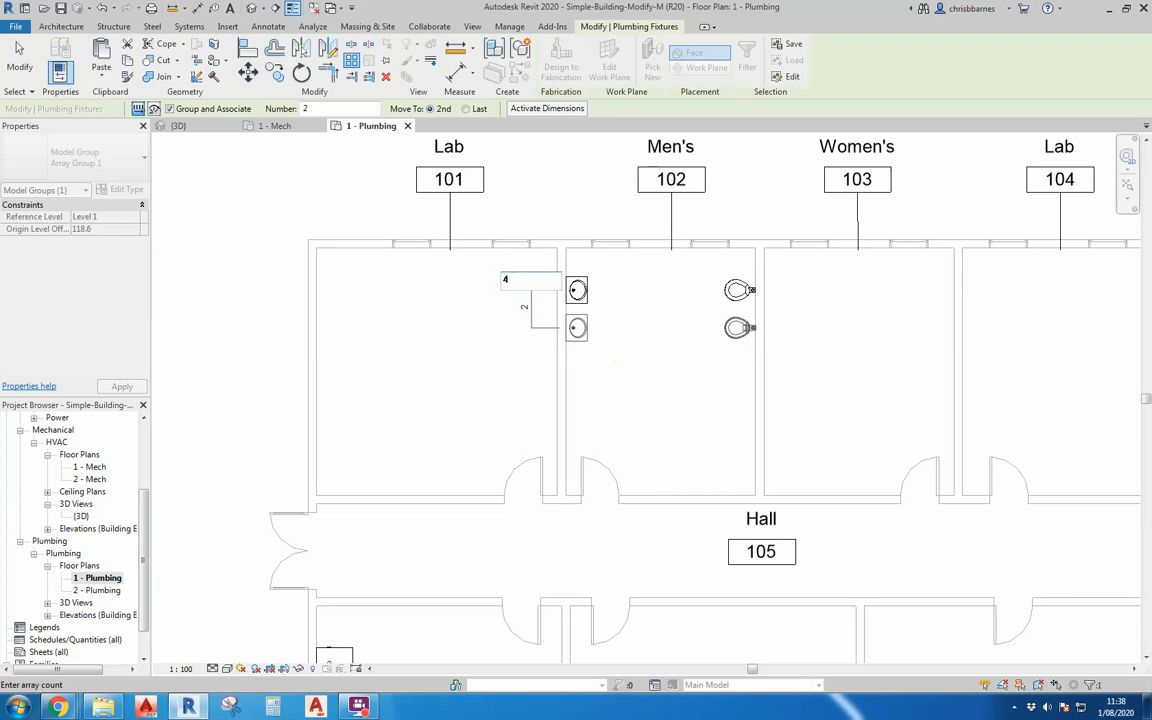
pyautogui.press('Return')
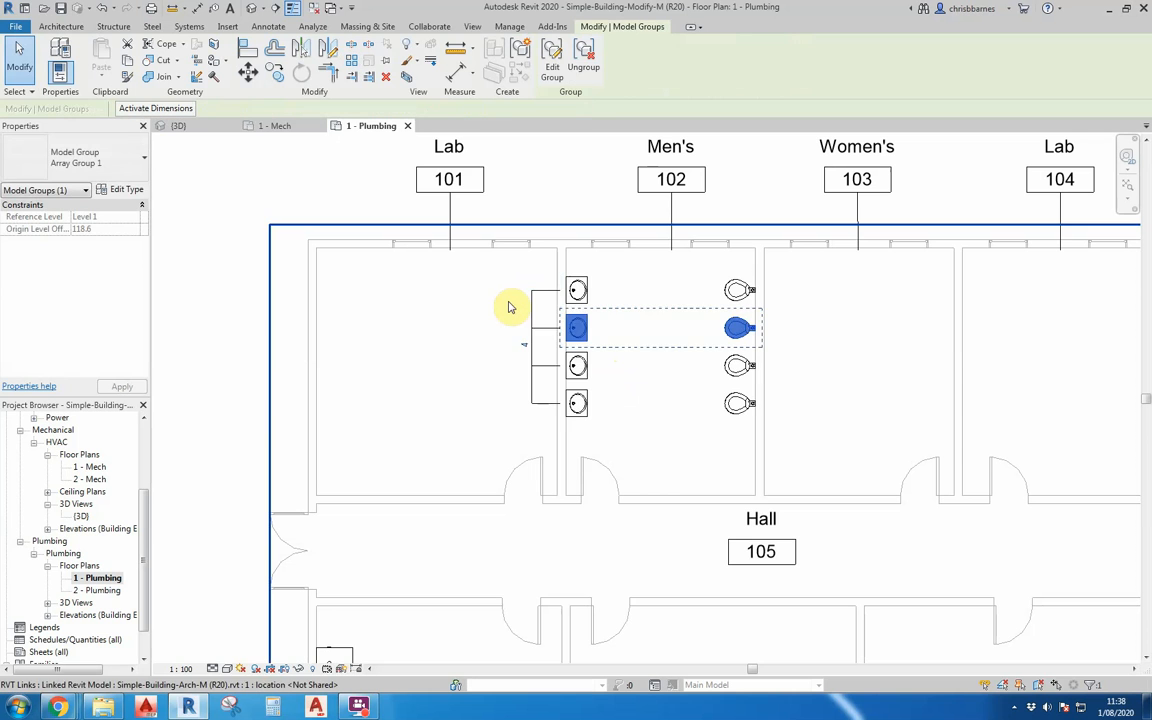
pyautogui.click(477, 339)
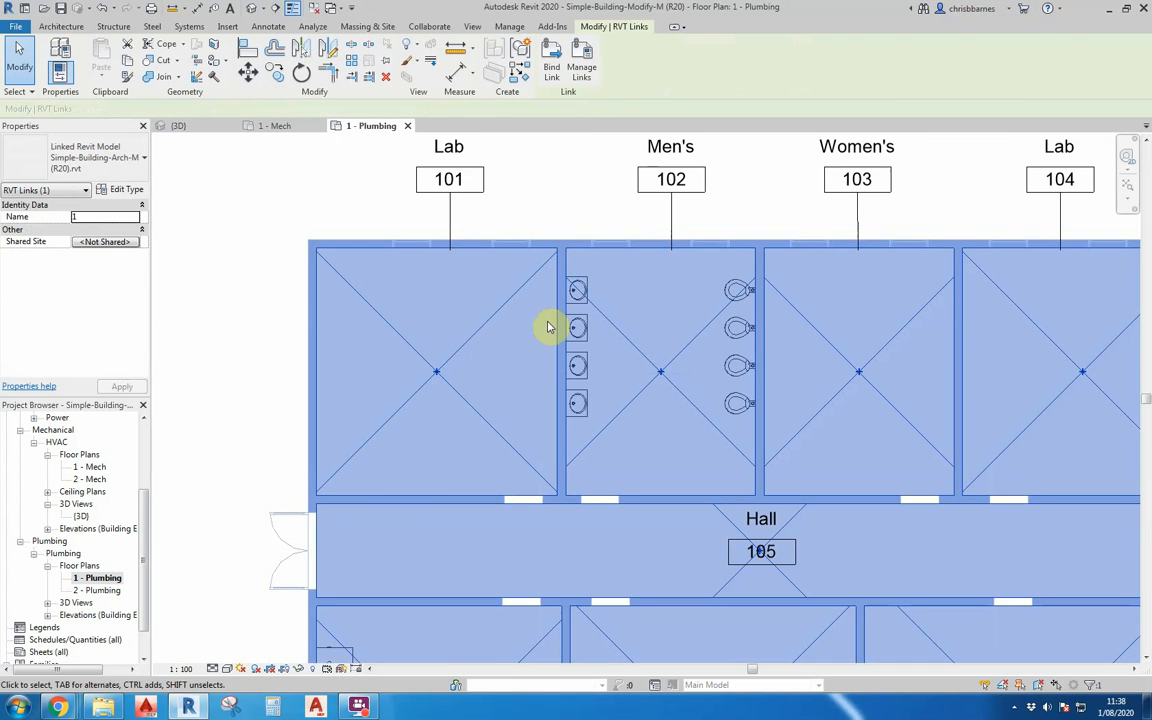
pyautogui.press('Escape')
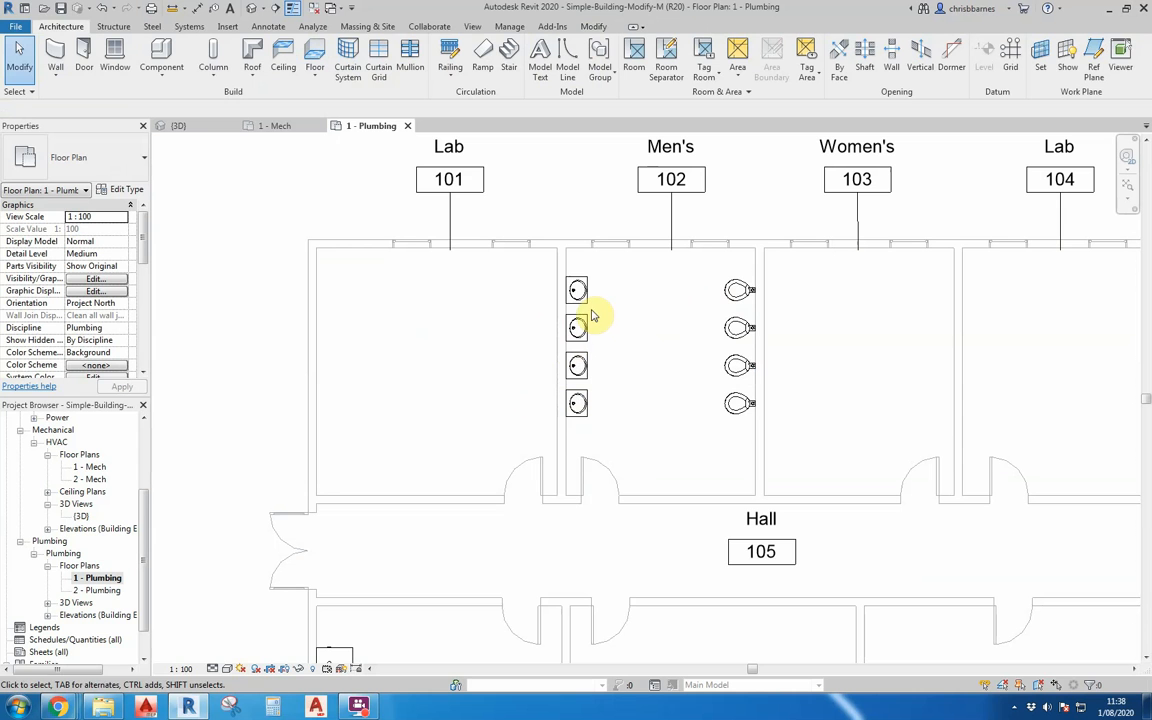
# Ungroup the four arrayed fixture groups in Men's 102 and check that individual water closets can be selected.
pyautogui.moveTo(524, 266); pyautogui.dragTo(810, 437)
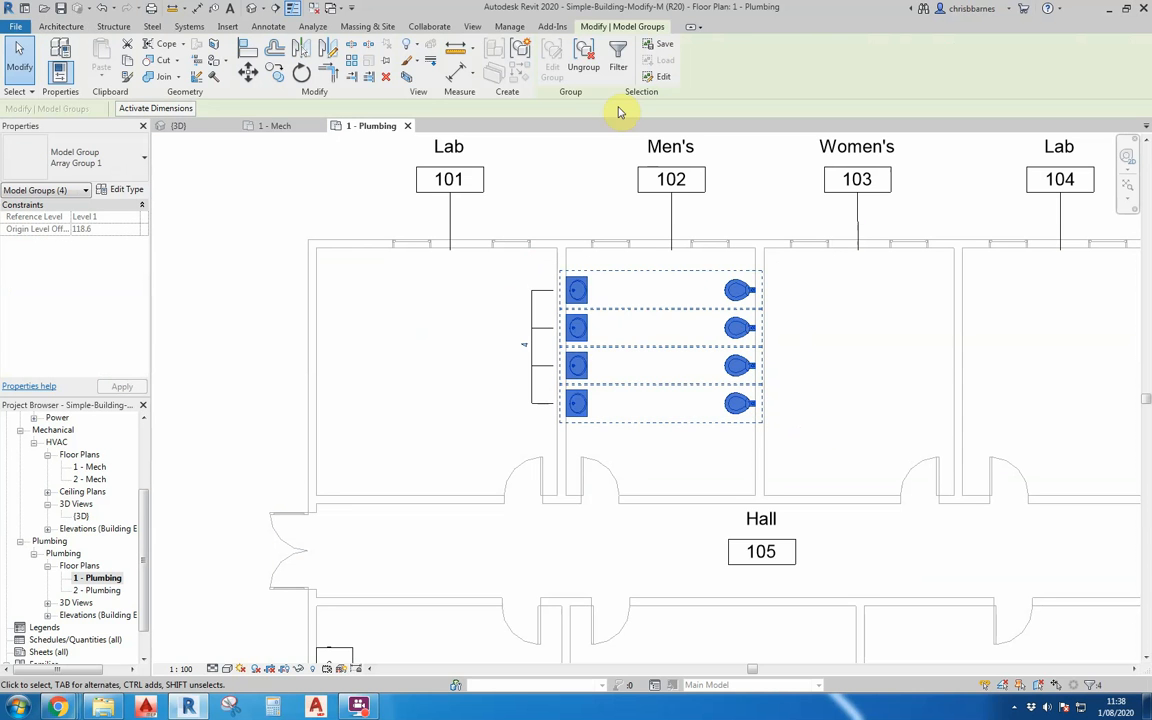
pyautogui.click(583, 57)
pyautogui.click(688, 362)
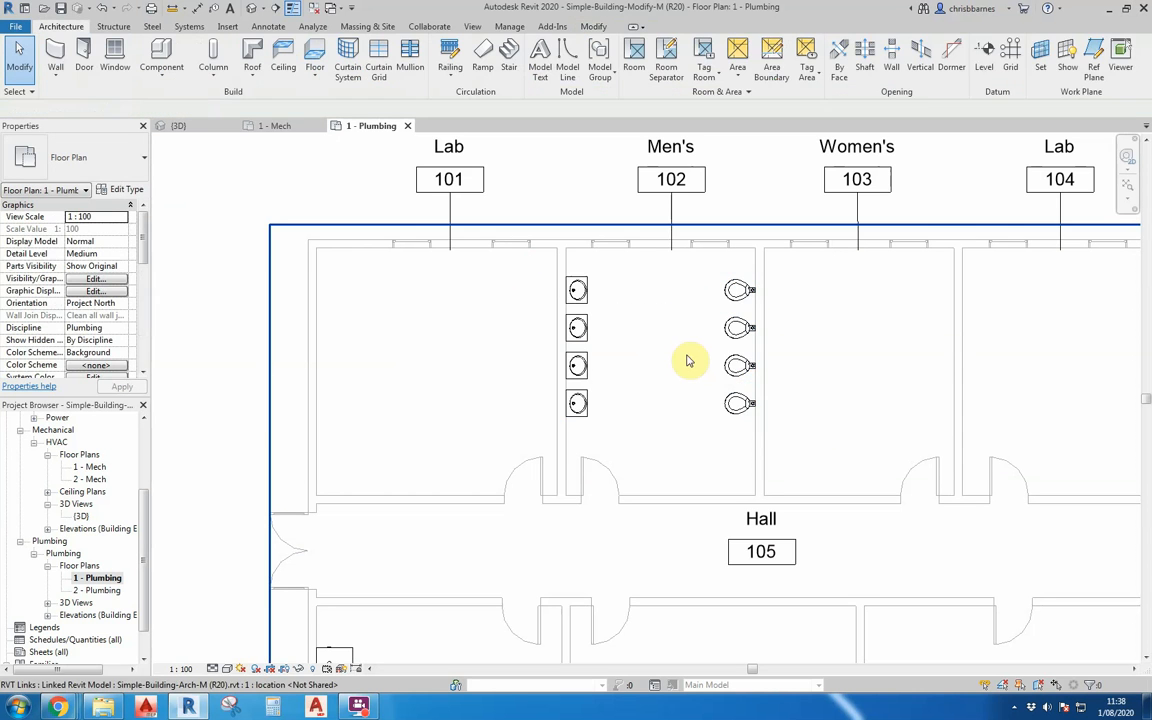
pyautogui.click(740, 365)
pyautogui.click(738, 328)
pyautogui.click(658, 357)
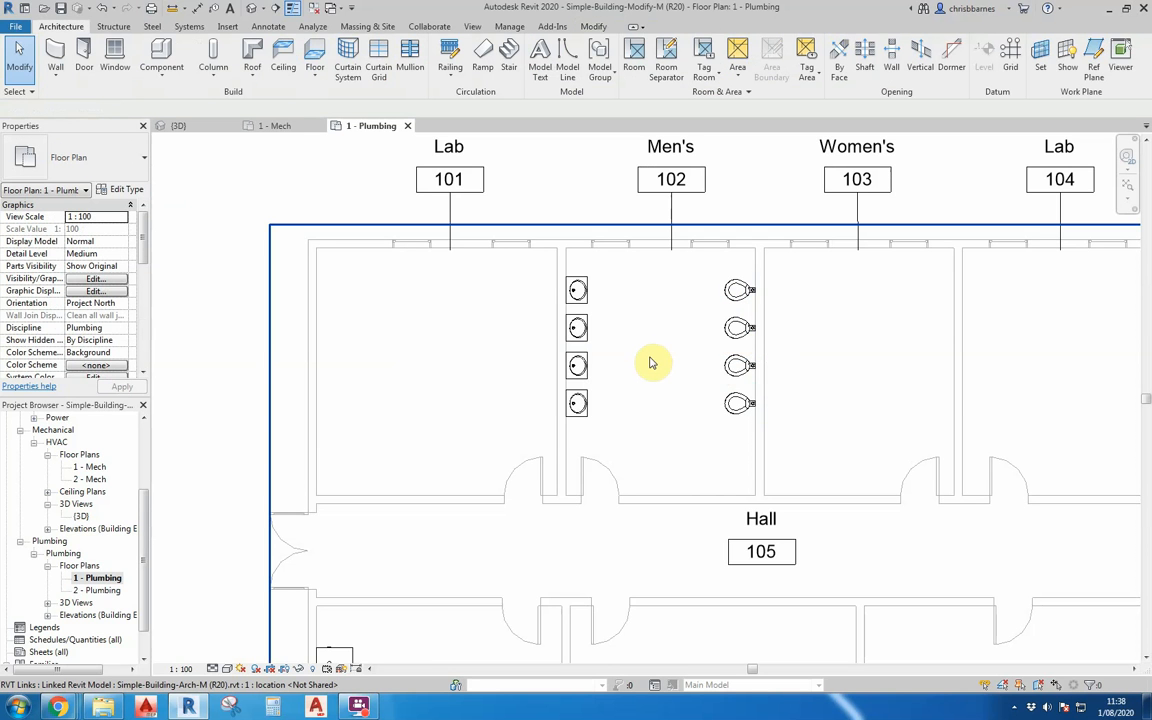
# Mirror a copy of the four water closets from Men's 102 into Women's 103 about the centreline of the shared wall.
pyautogui.scroll(-2, 650, 370)
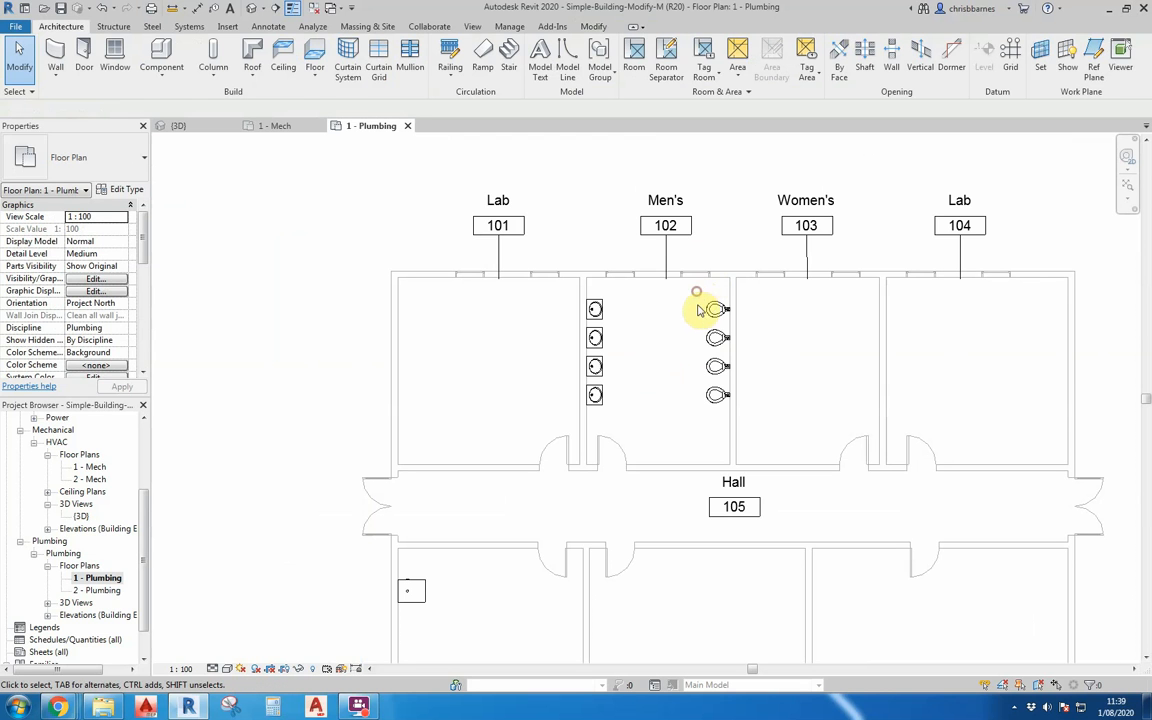
pyautogui.moveTo(697, 303); pyautogui.dragTo(746, 424)
pyautogui.scroll(4, 773, 330)
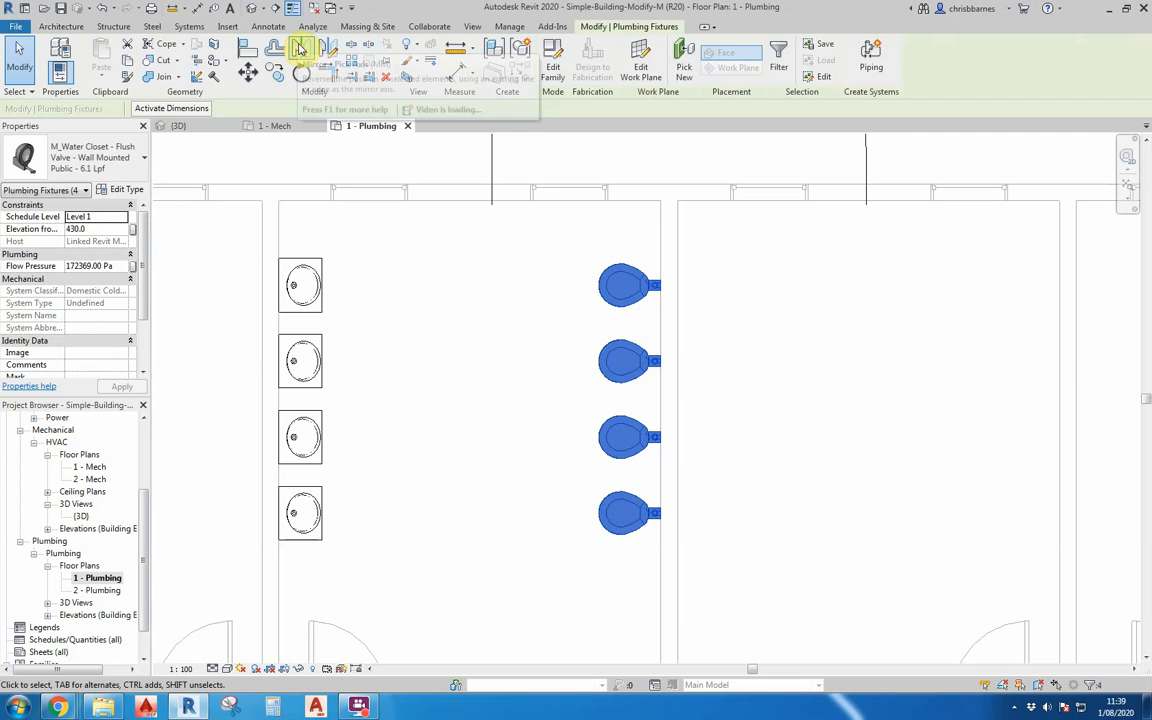
pyautogui.click(300, 46)
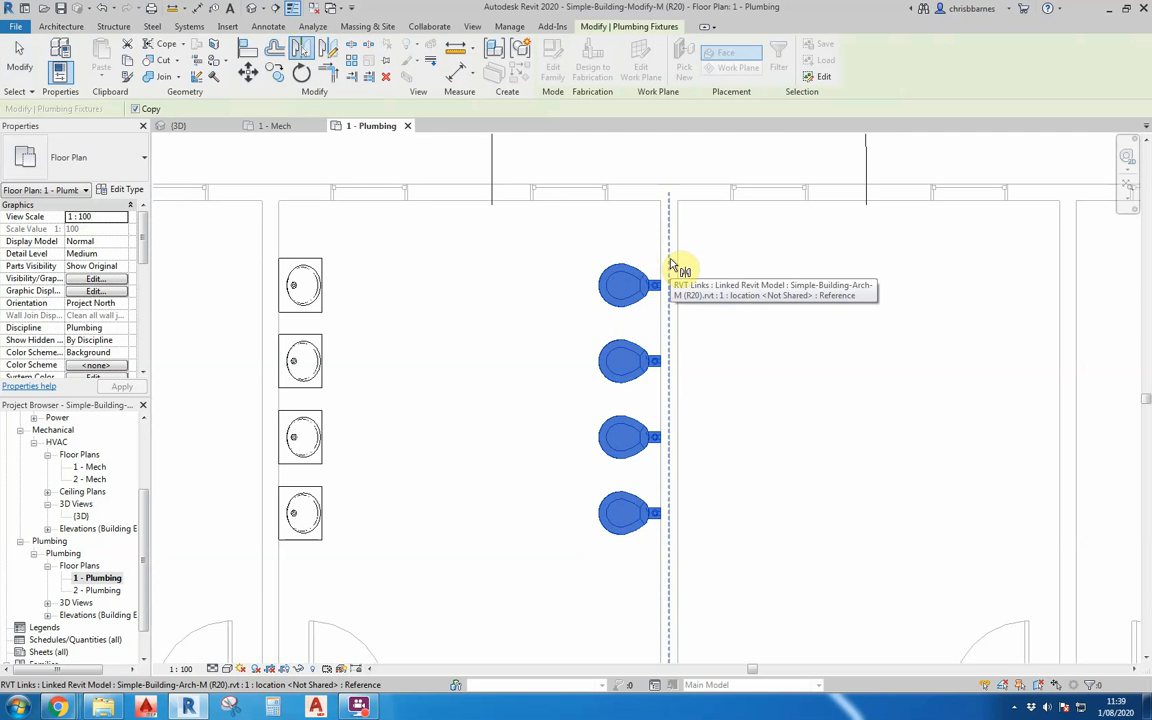
pyautogui.scroll(-3, 655, 285)
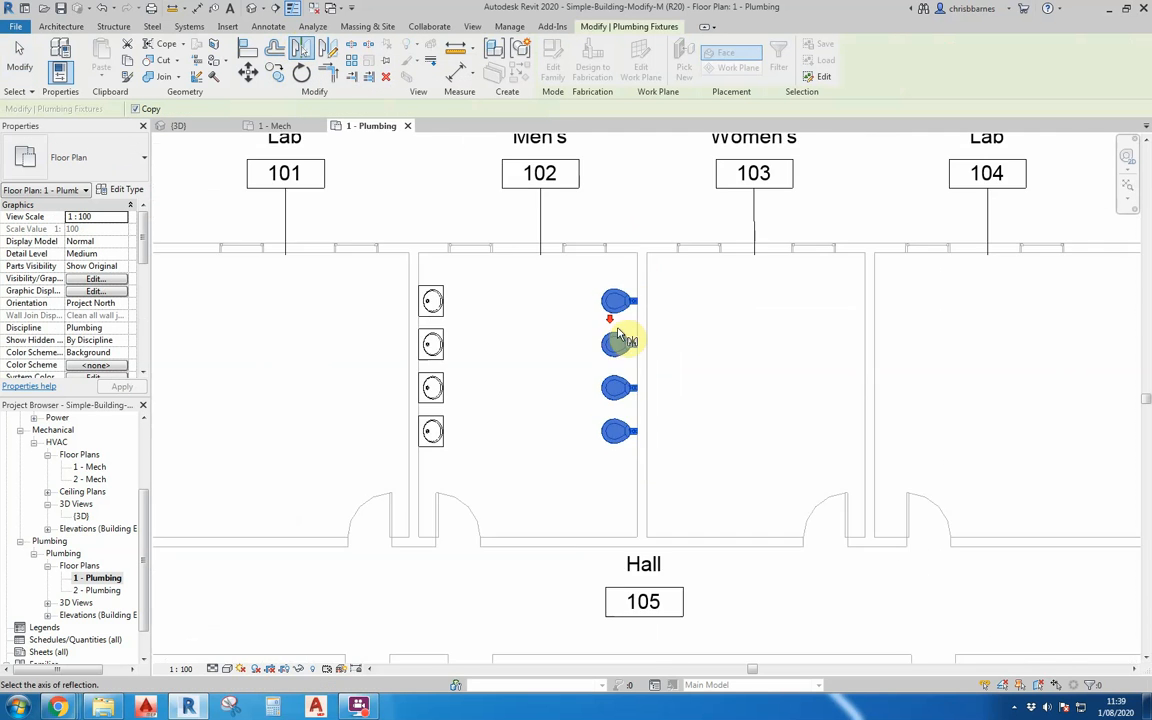
pyautogui.scroll(2, 640, 292)
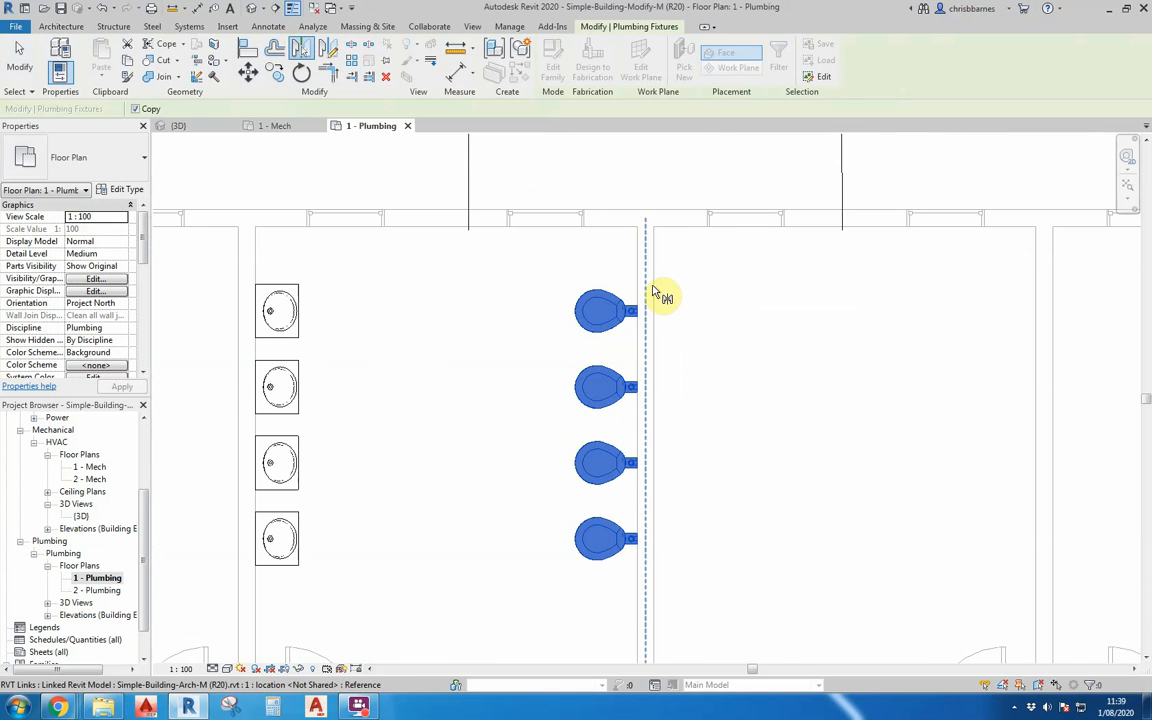
pyautogui.scroll(-1, 648, 292)
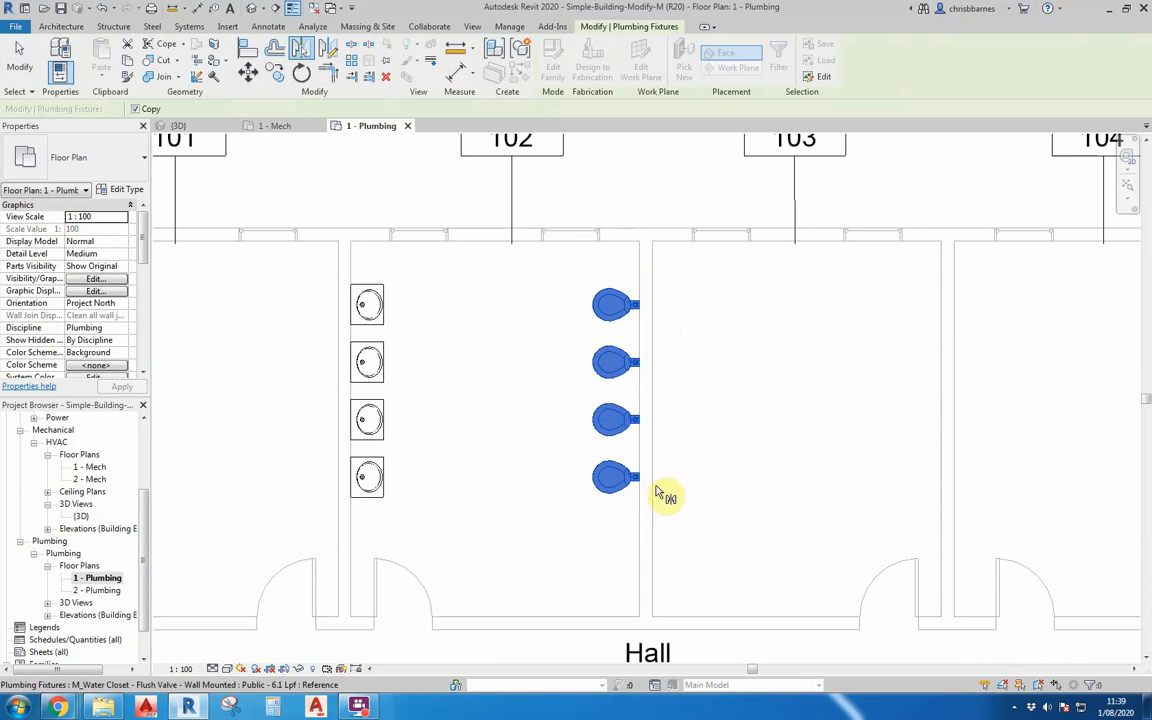
pyautogui.click(646, 328)
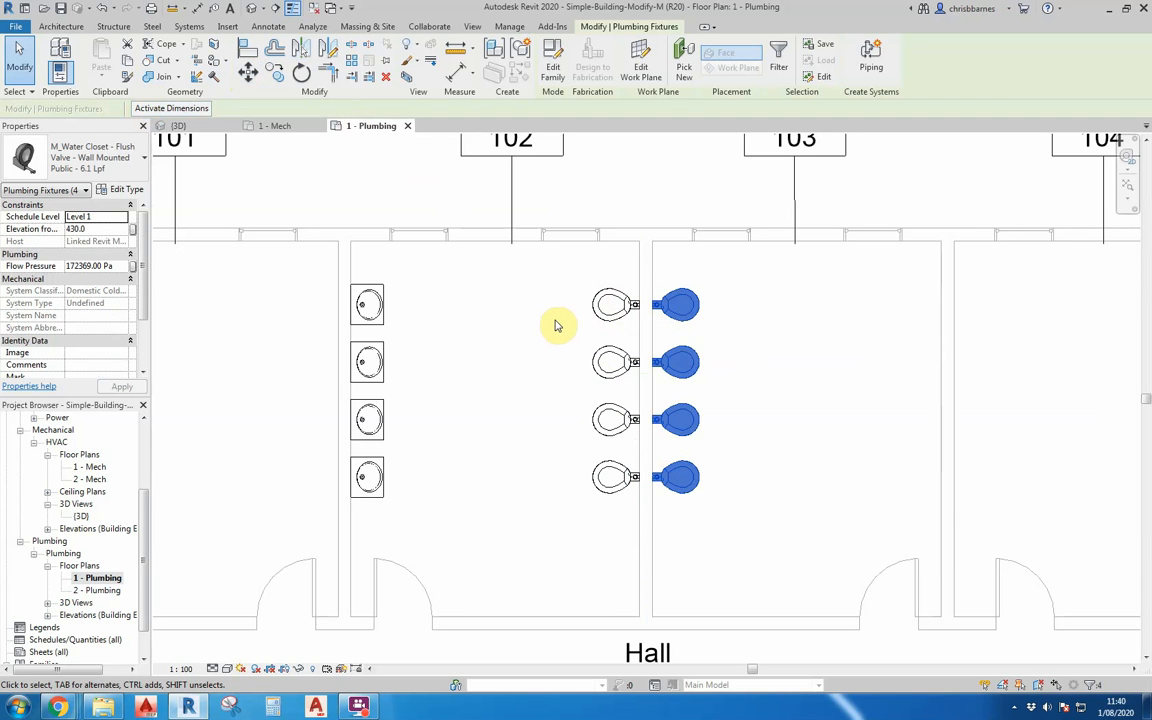
pyautogui.click(20, 58)
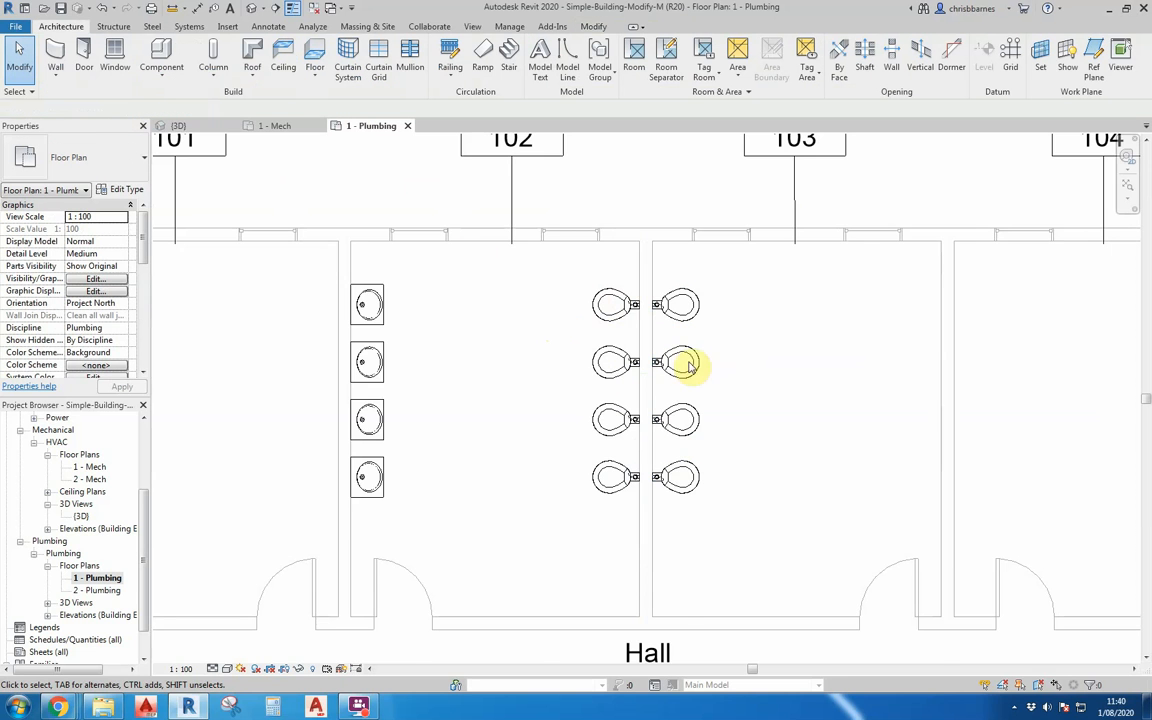
# Create a similar lavatory from the top one in Men's 102 and place it near the upper end of Women's 103's wall shared with Lab 104.
pyautogui.scroll(-2, 726, 430)
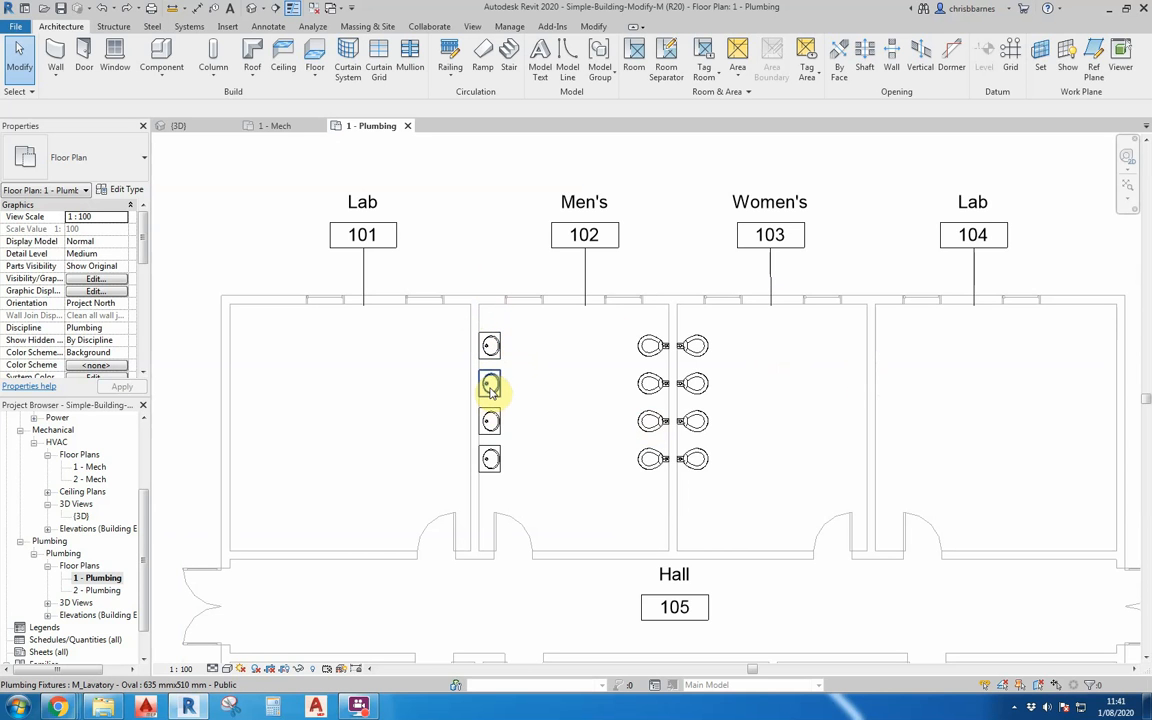
pyautogui.rightClick(505, 350)
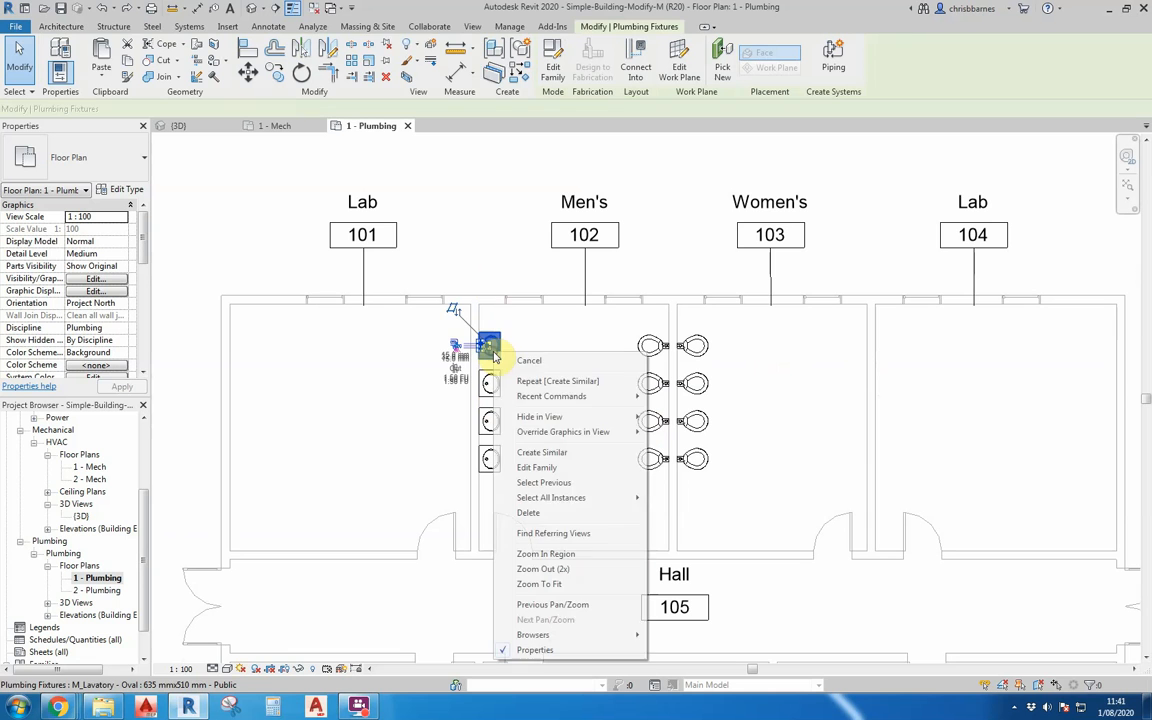
pyautogui.click(541, 454)
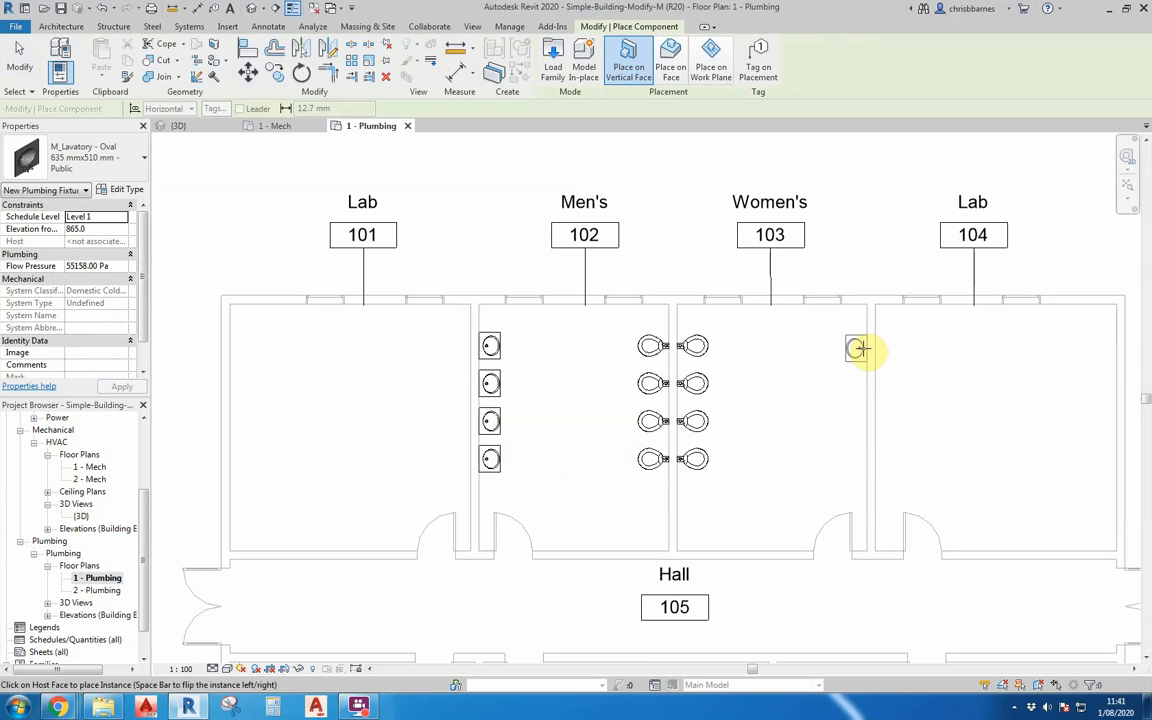
pyautogui.click(861, 348)
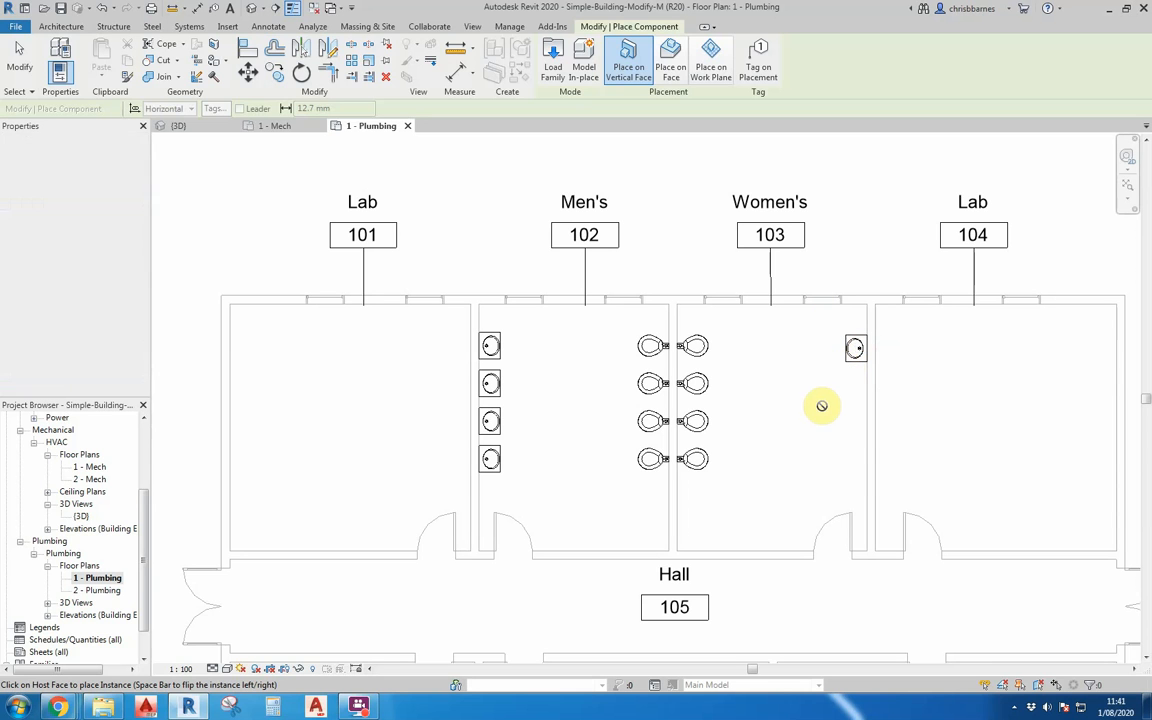
pyautogui.press('Escape')
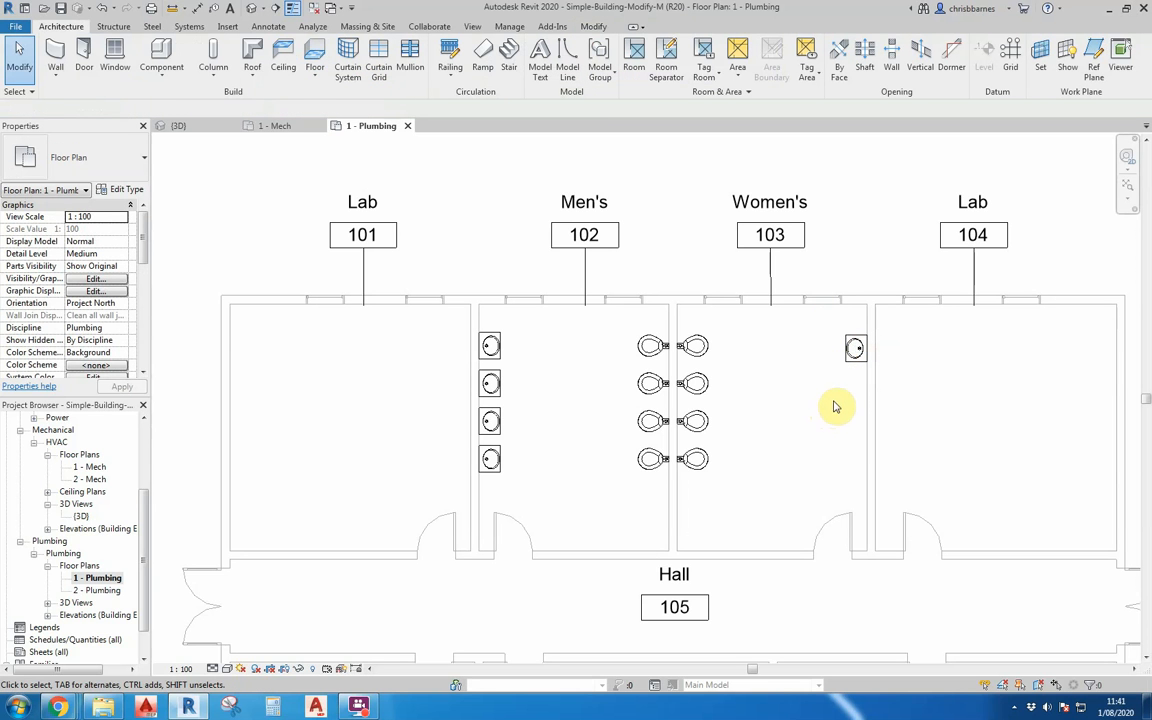
pyautogui.click(855, 366)
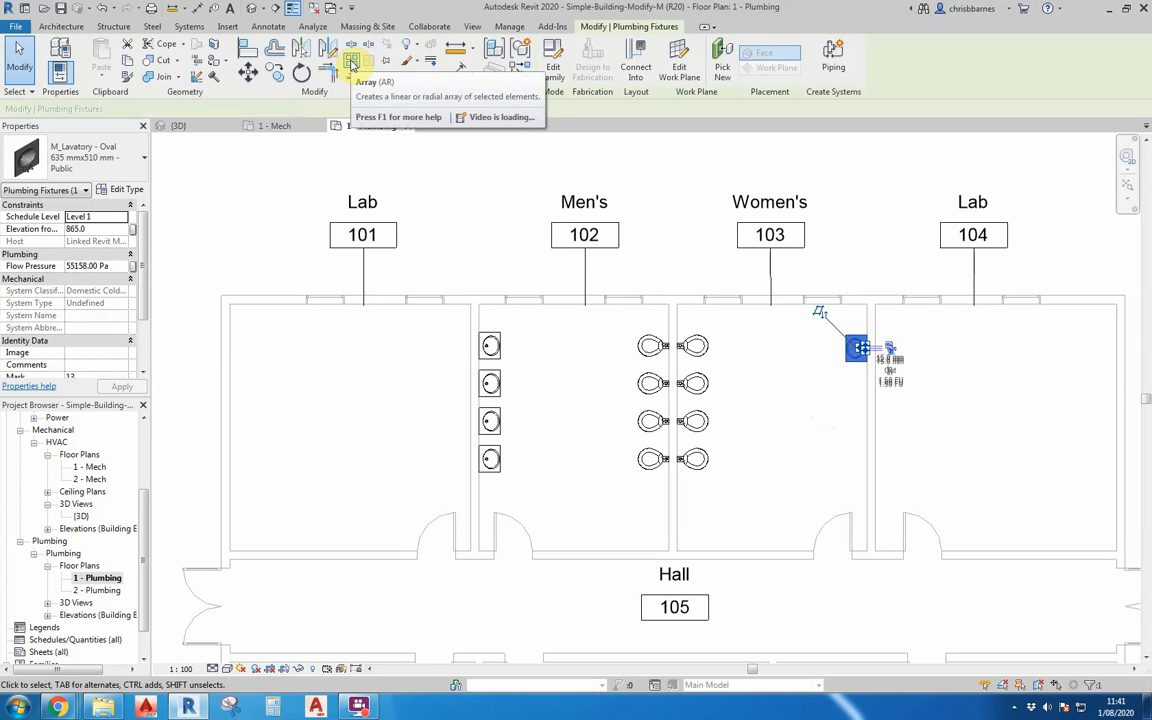
pyautogui.click(351, 62)
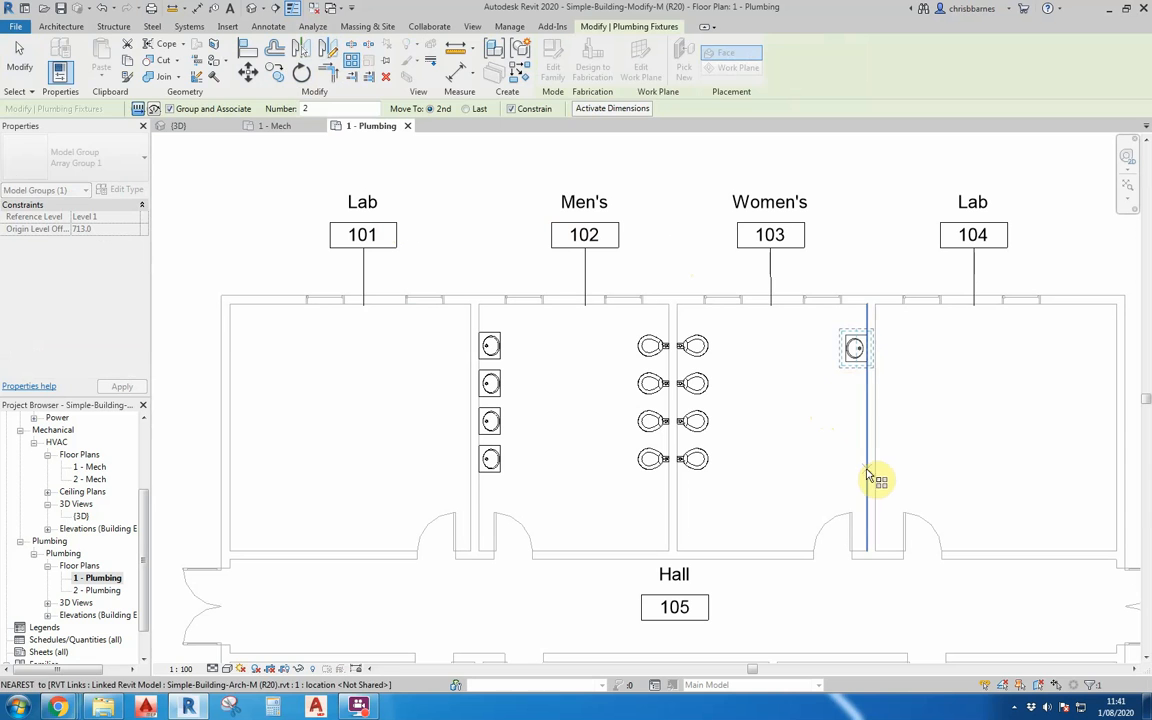
pyautogui.press('Escape')
pyautogui.press('Escape')
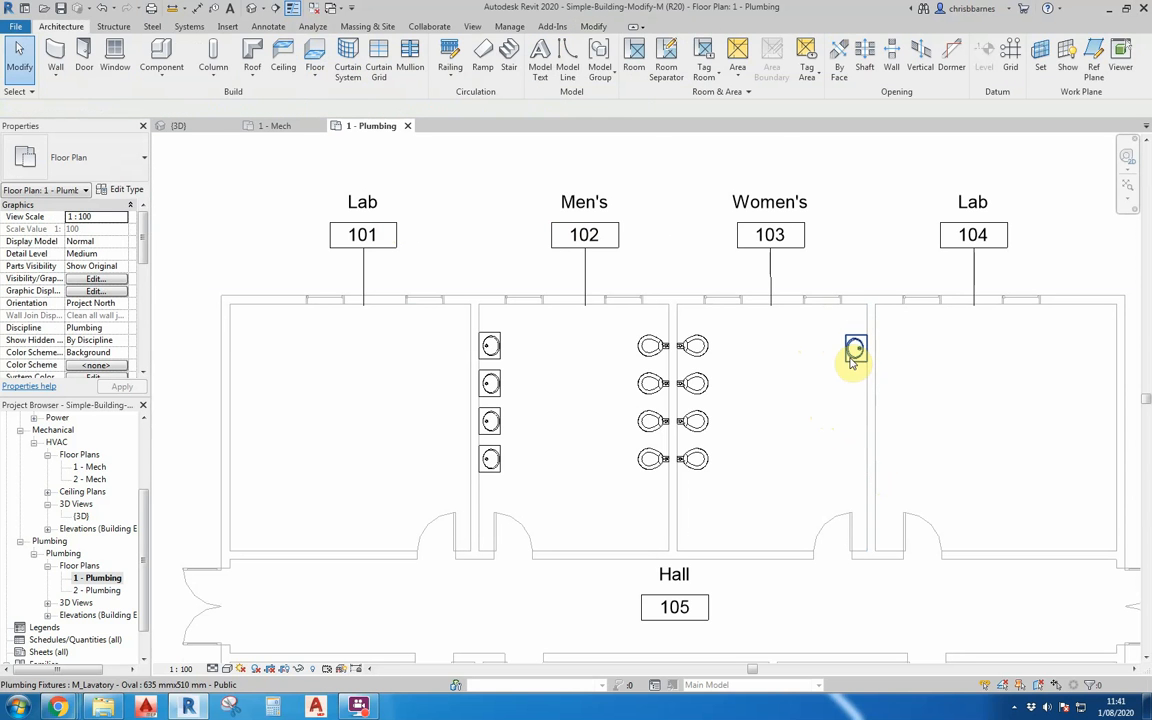
# Draw a horizontal thin detail line from the upper-right corner of the top lavatory in Men's 102 across Women's 103 into Lab 104.
pyautogui.click(268, 26)
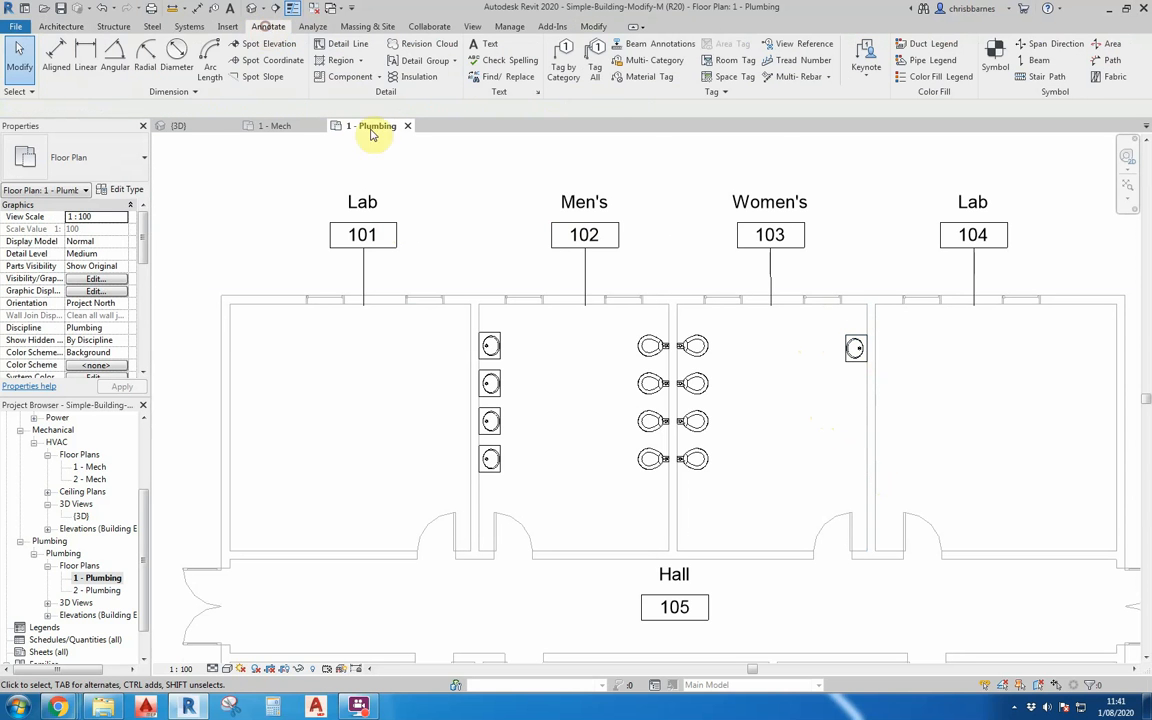
pyautogui.click(337, 45)
pyautogui.click(501, 334)
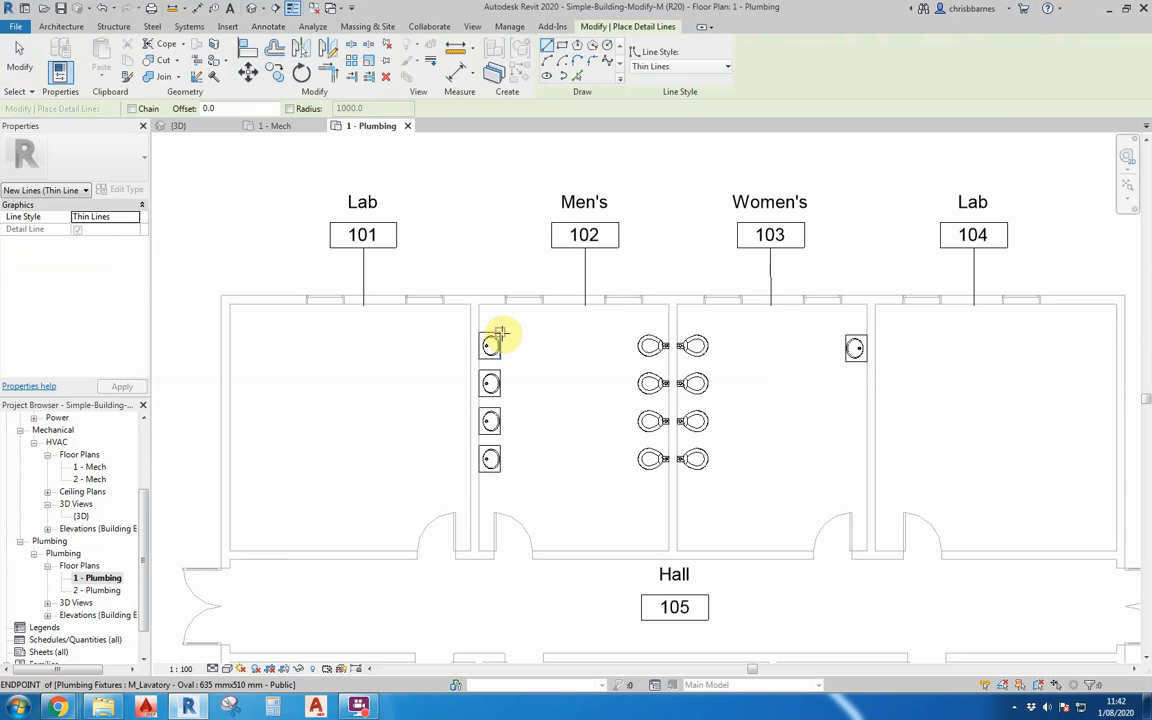
pyautogui.click(980, 332)
pyautogui.press('Escape')
pyautogui.press('Escape')
# Align the upper edge of the lavatory in Women's 103 to the horizontal detail line.
pyautogui.scroll(4, 848, 334)
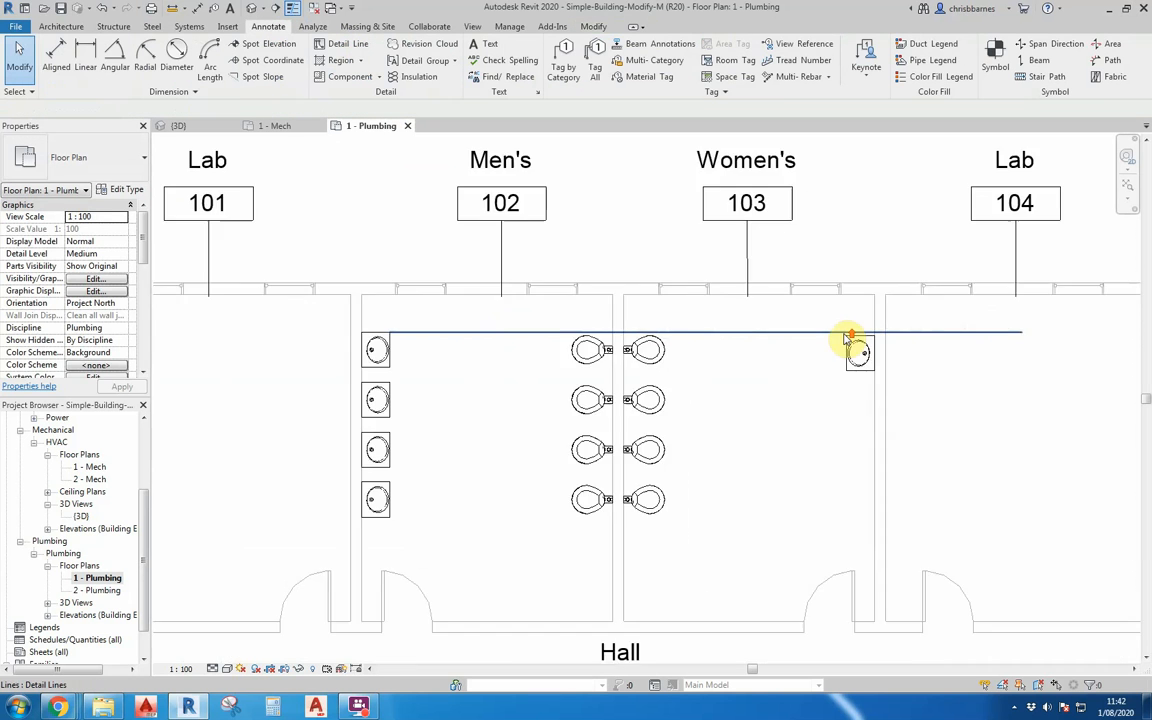
pyautogui.click(846, 342)
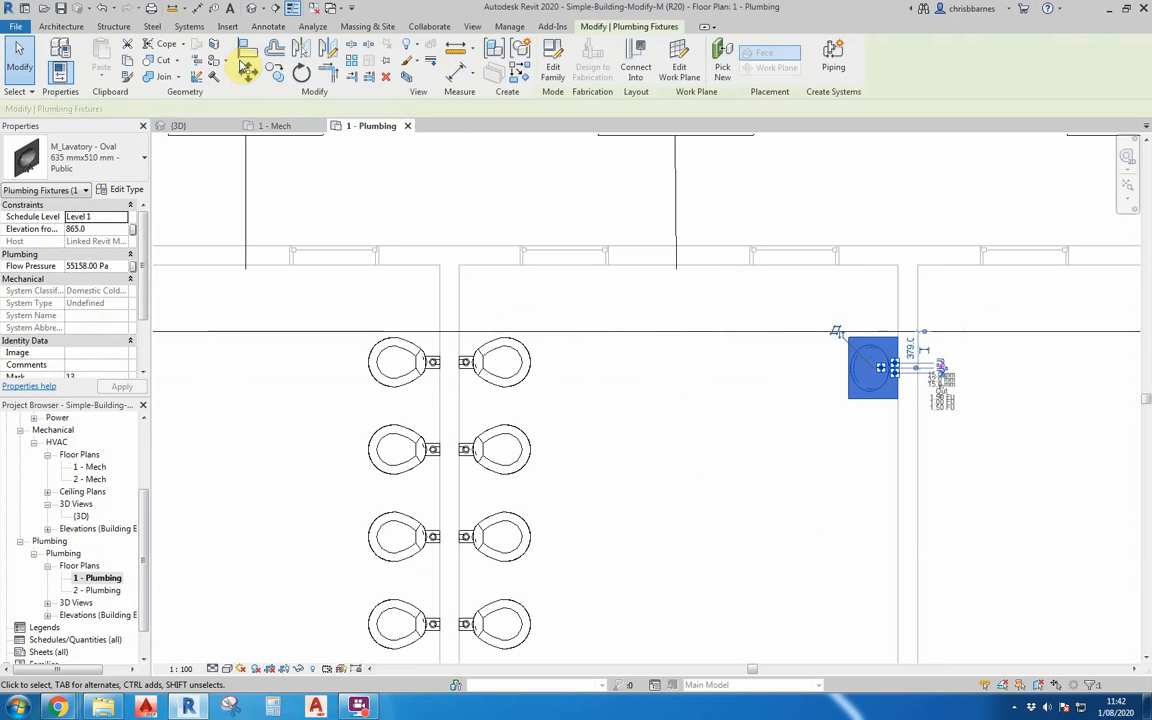
pyautogui.click(244, 47)
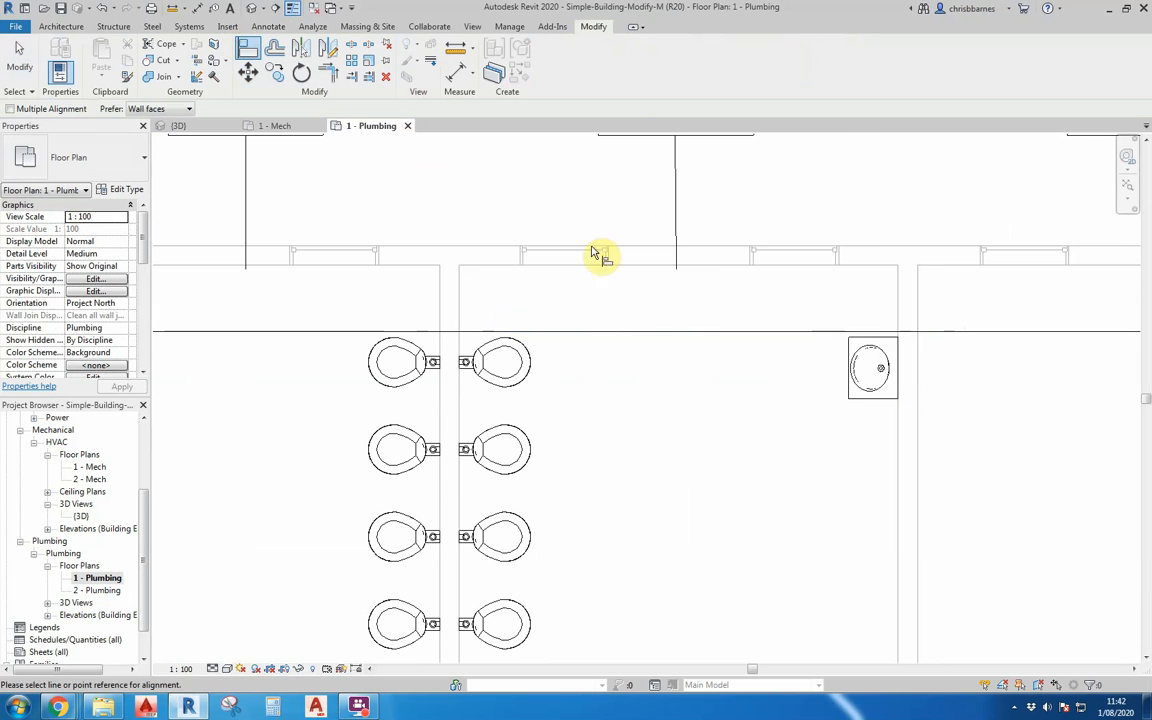
pyautogui.click(795, 331)
pyautogui.press('Escape')
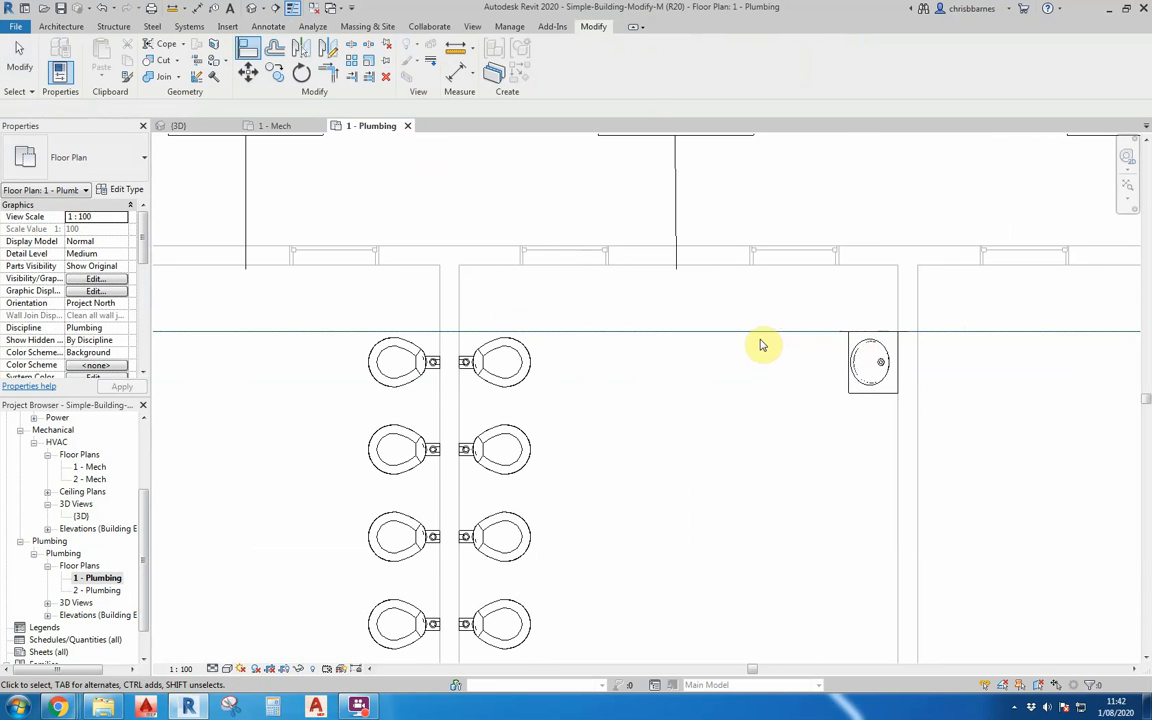
# Delete the horizontal detail line used to align the lavatory in Women's 103.
pyautogui.click(758, 332)
pyautogui.press('Escape')
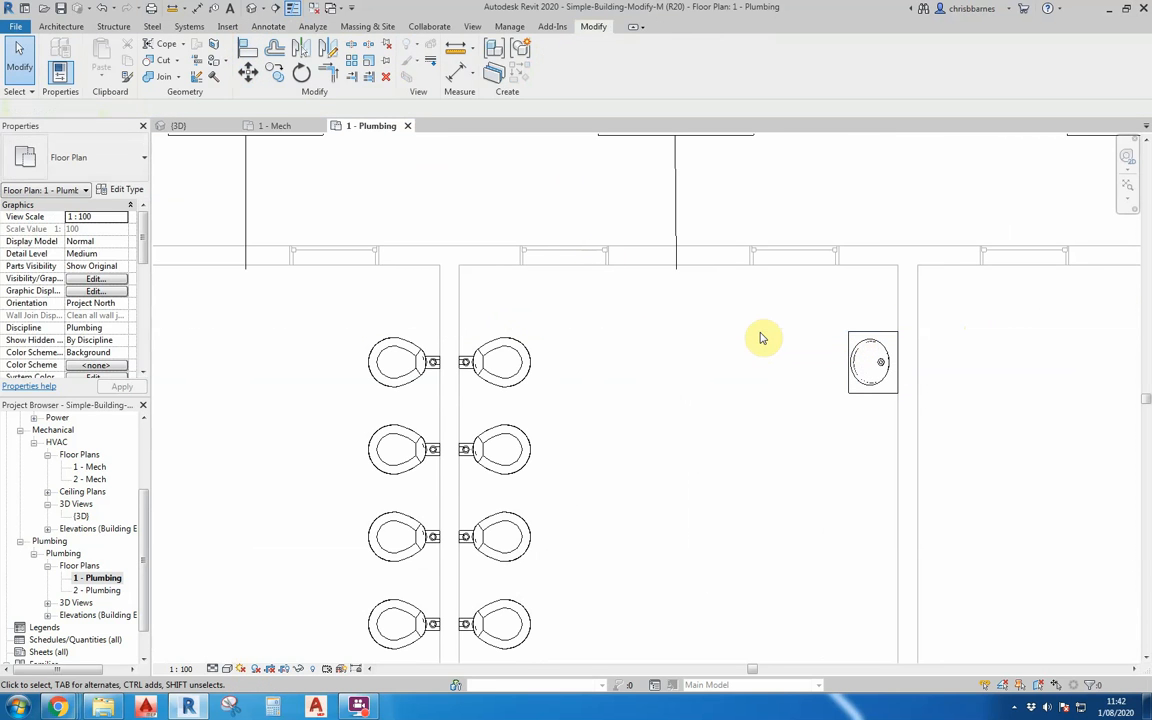
# Array the lavatory in Women's 103 down the wall shared with Lab 104 as 4 grouped items, level with the lavatories in Men's 102.
pyautogui.scroll(-4, 761, 334)
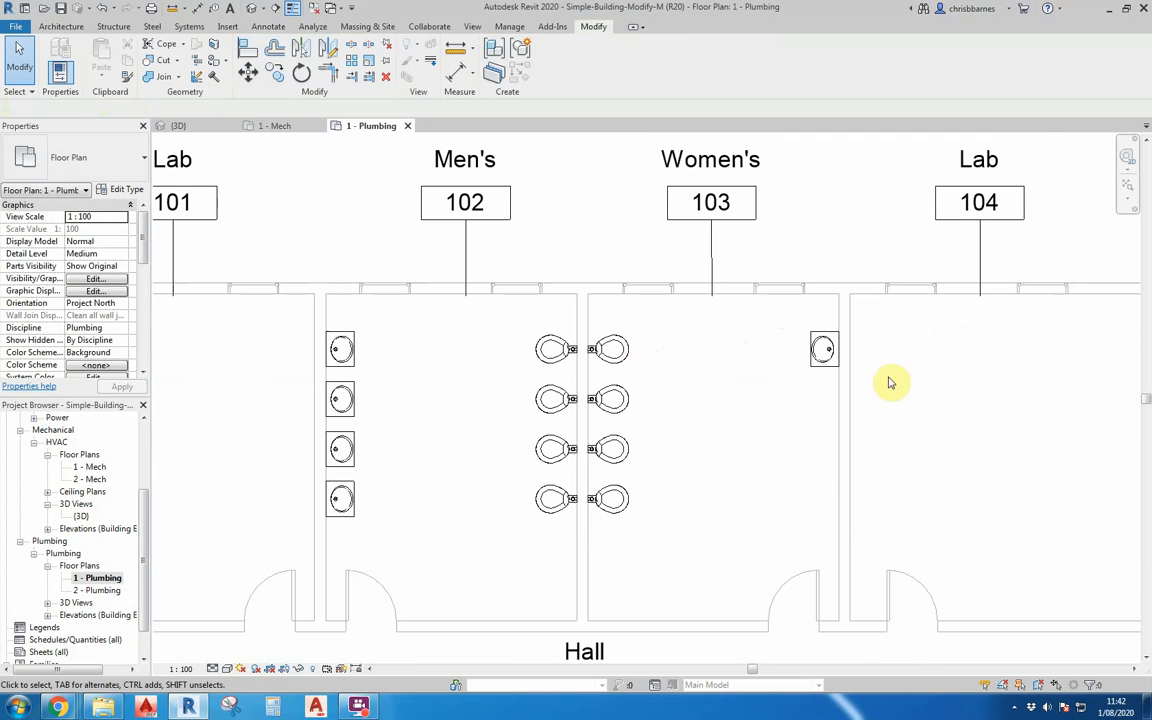
pyautogui.click(819, 360)
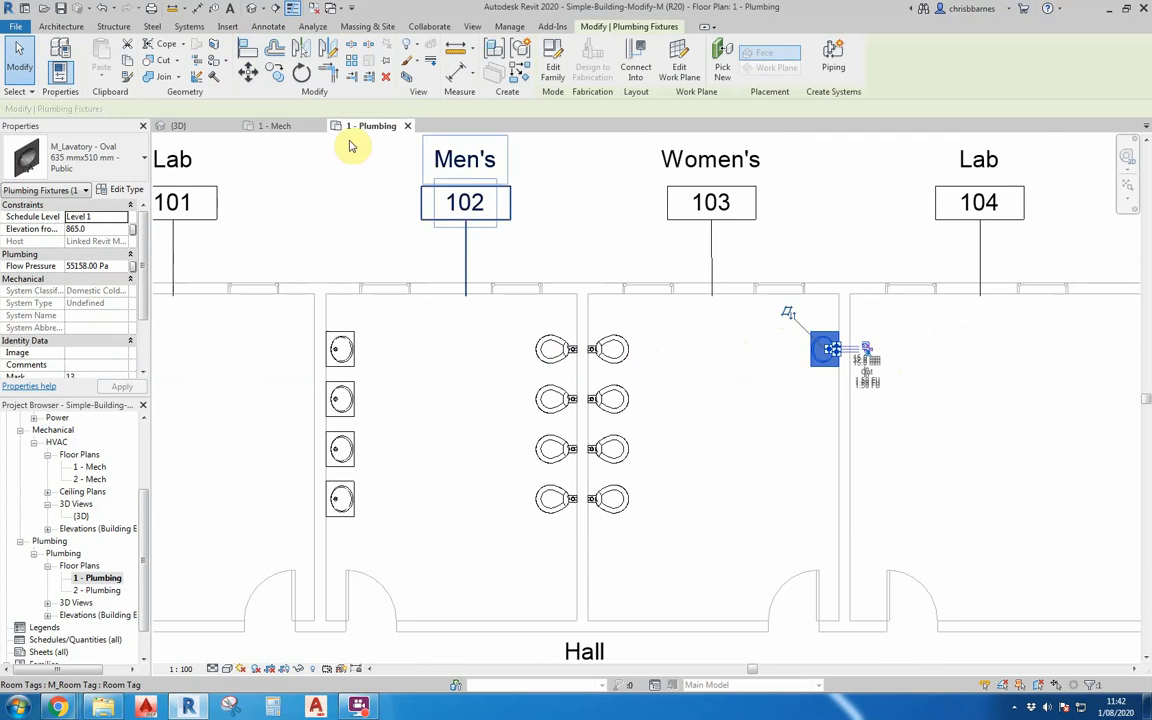
pyautogui.click(352, 62)
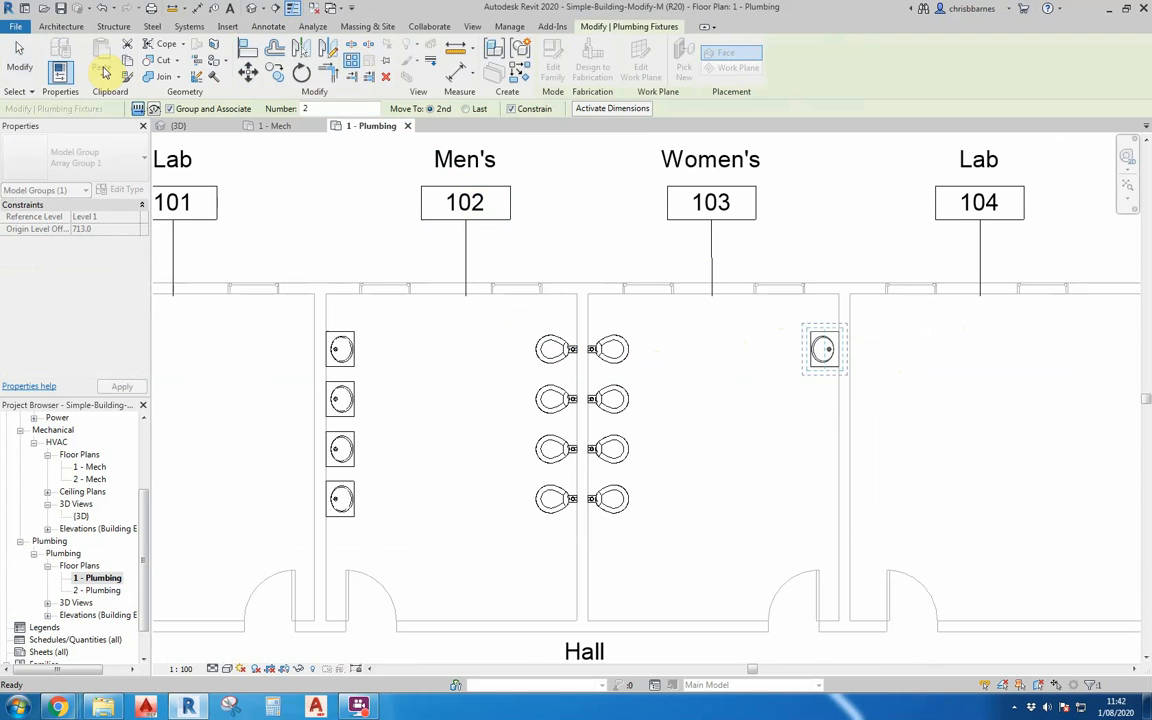
pyautogui.click(752, 352)
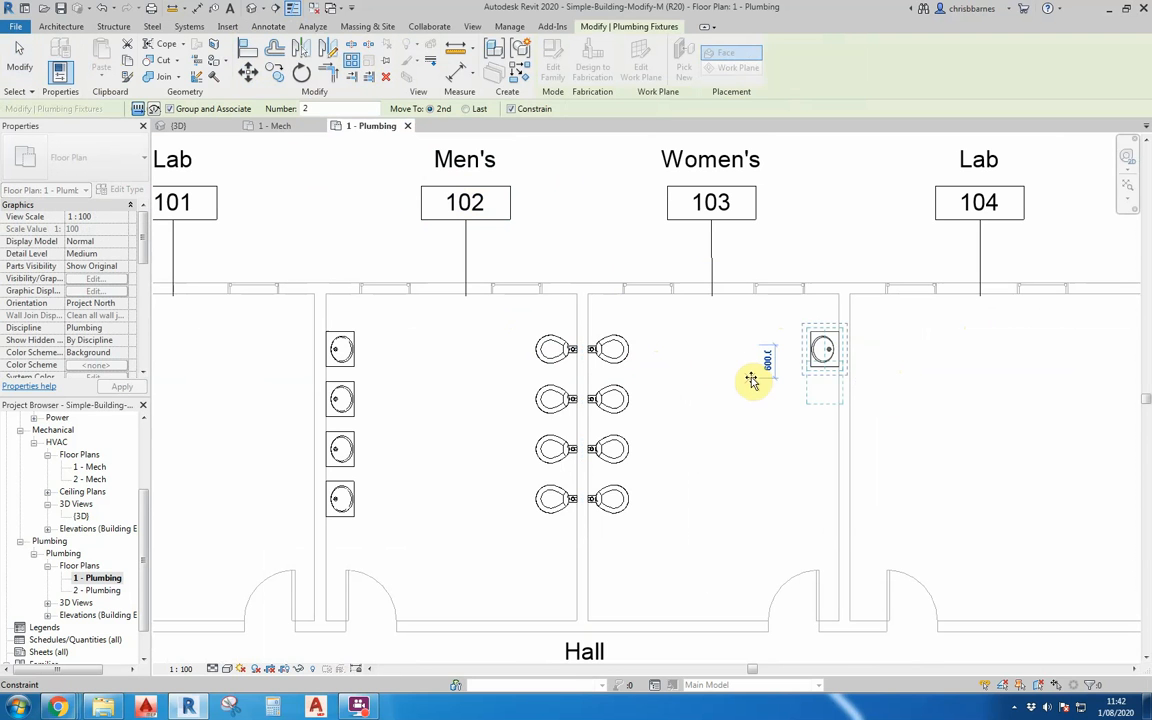
pyautogui.click(752, 381)
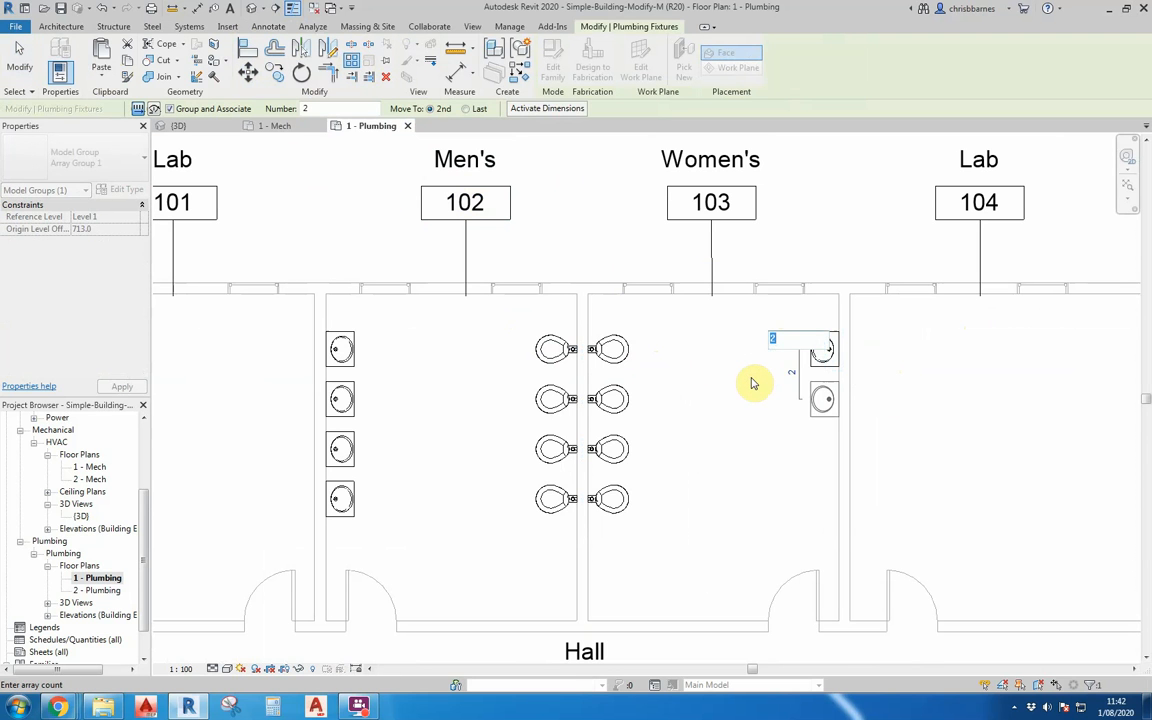
pyautogui.write('4')
pyautogui.press('Return')
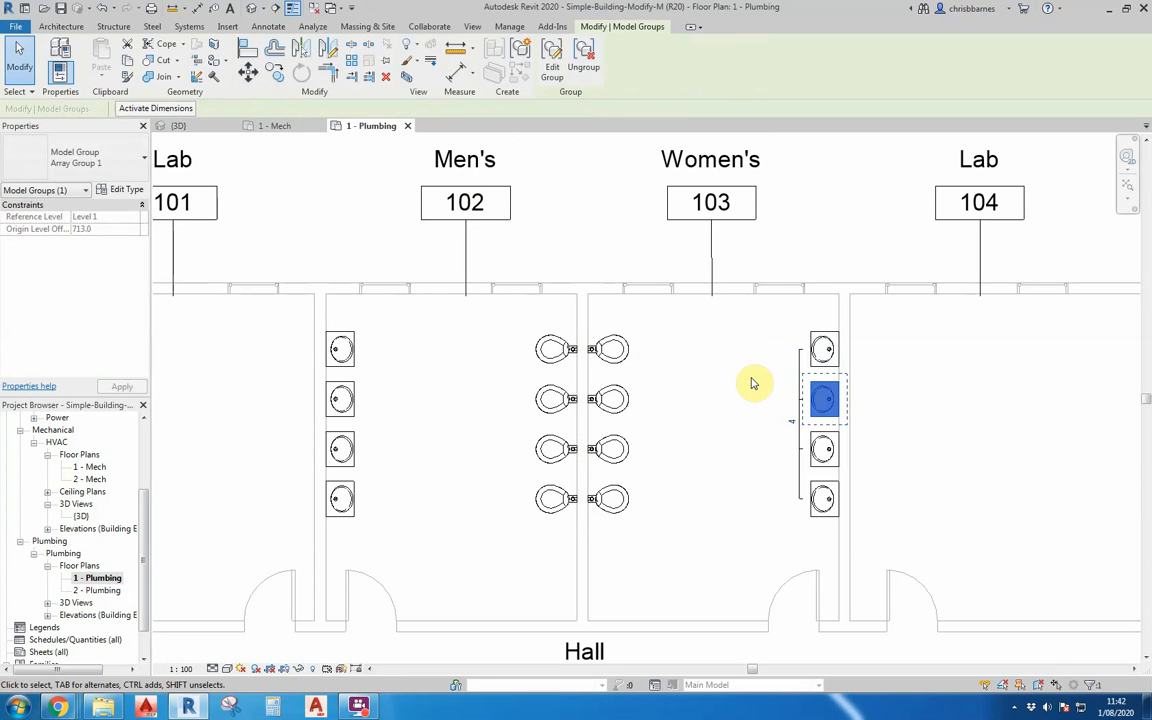
pyautogui.click(925, 406)
# Ungroup the four arrayed lavatories in Women's 103 into individual fixtures.
pyautogui.scroll(-2, 697, 357)
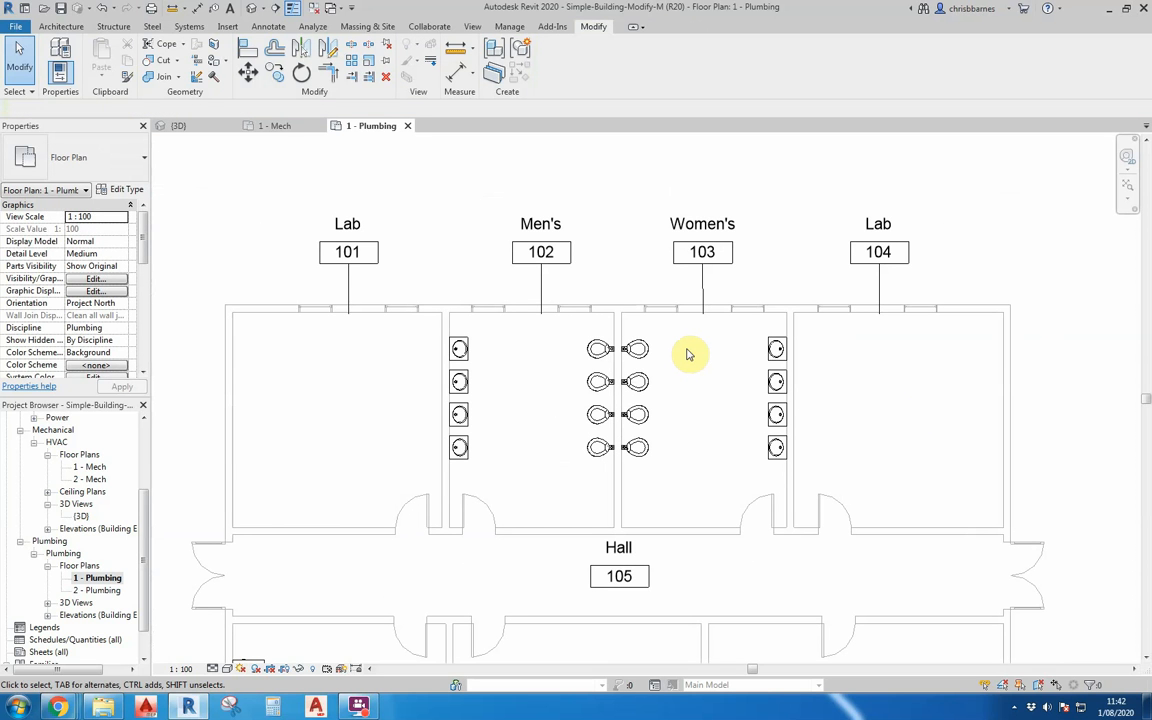
pyautogui.moveTo(761, 337); pyautogui.dragTo(806, 471)
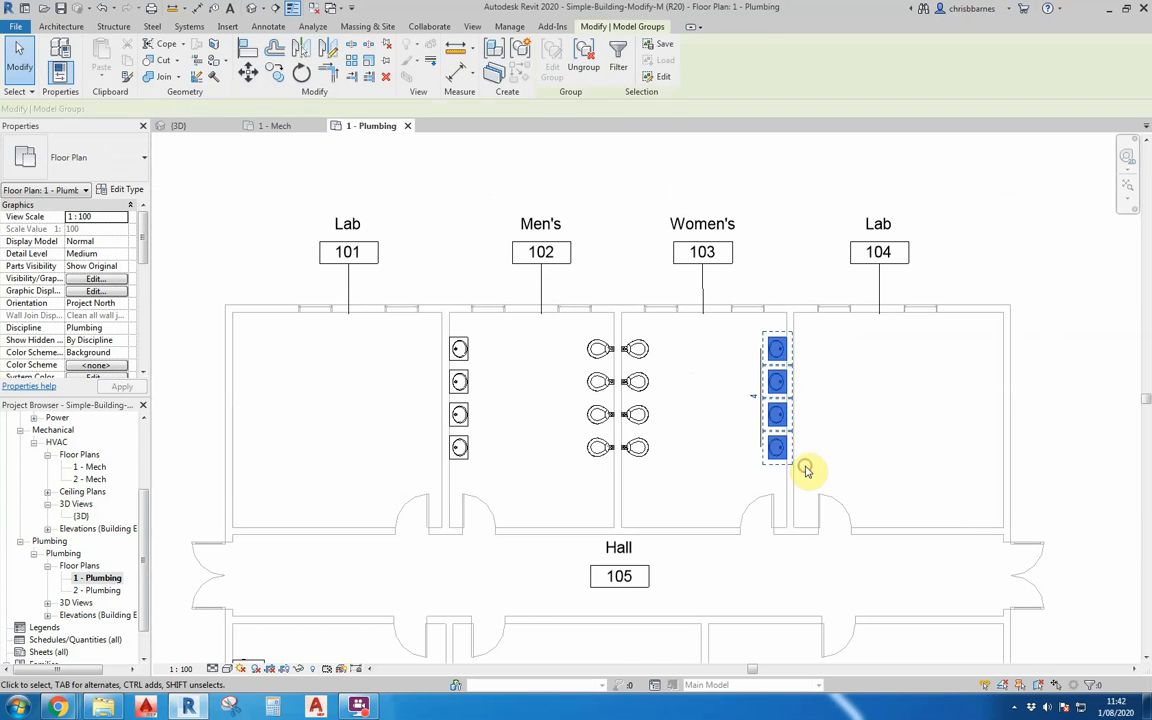
pyautogui.click(584, 68)
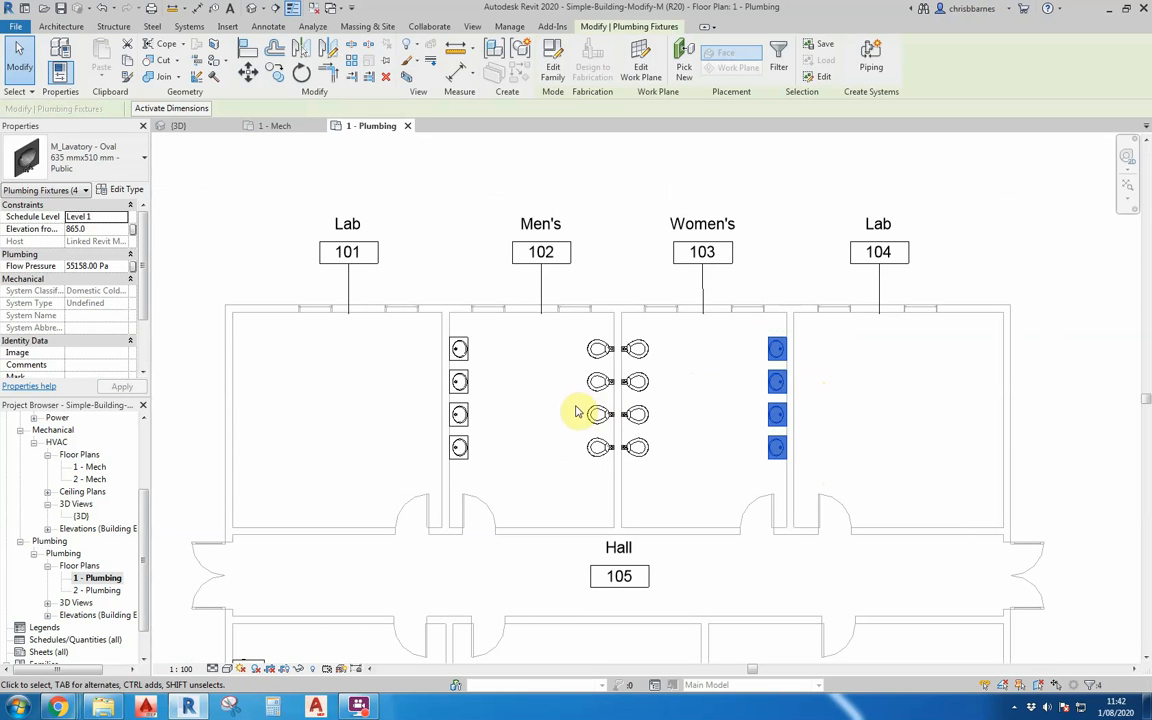
pyautogui.click(614, 251)
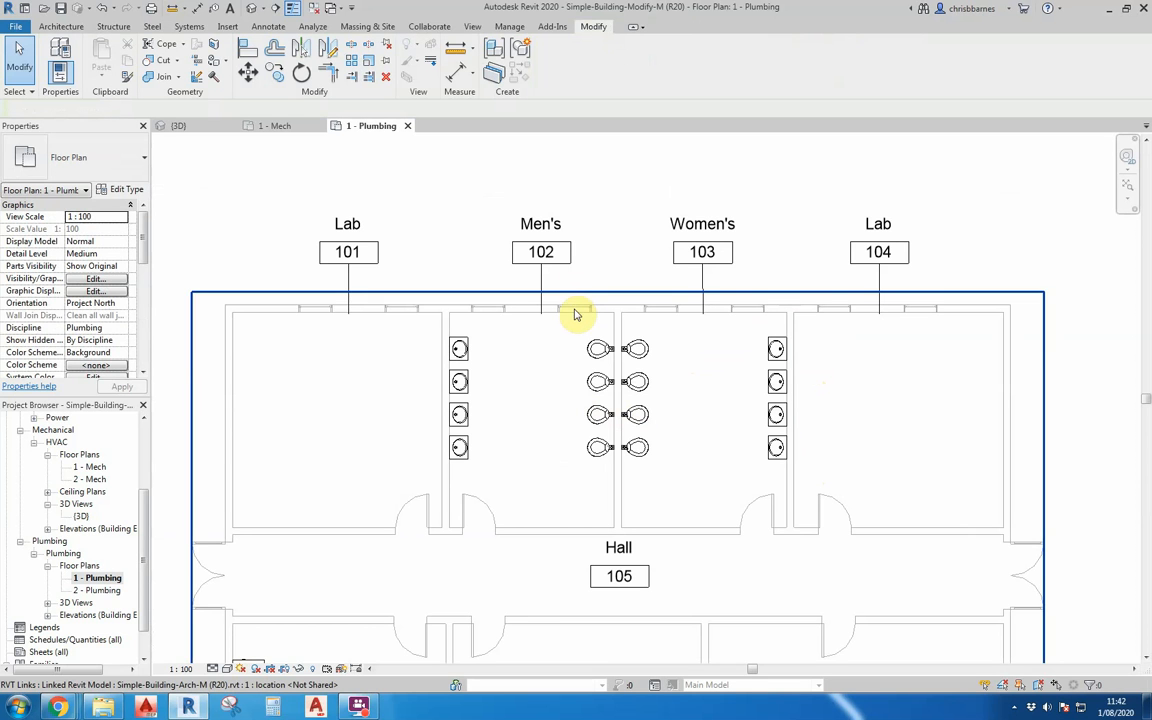
# Change the upper two water closets in Men's 102 to the M_Urinal - Wall Hung 20 mm Flush Valve type.
pyautogui.scroll(2, 566, 373)
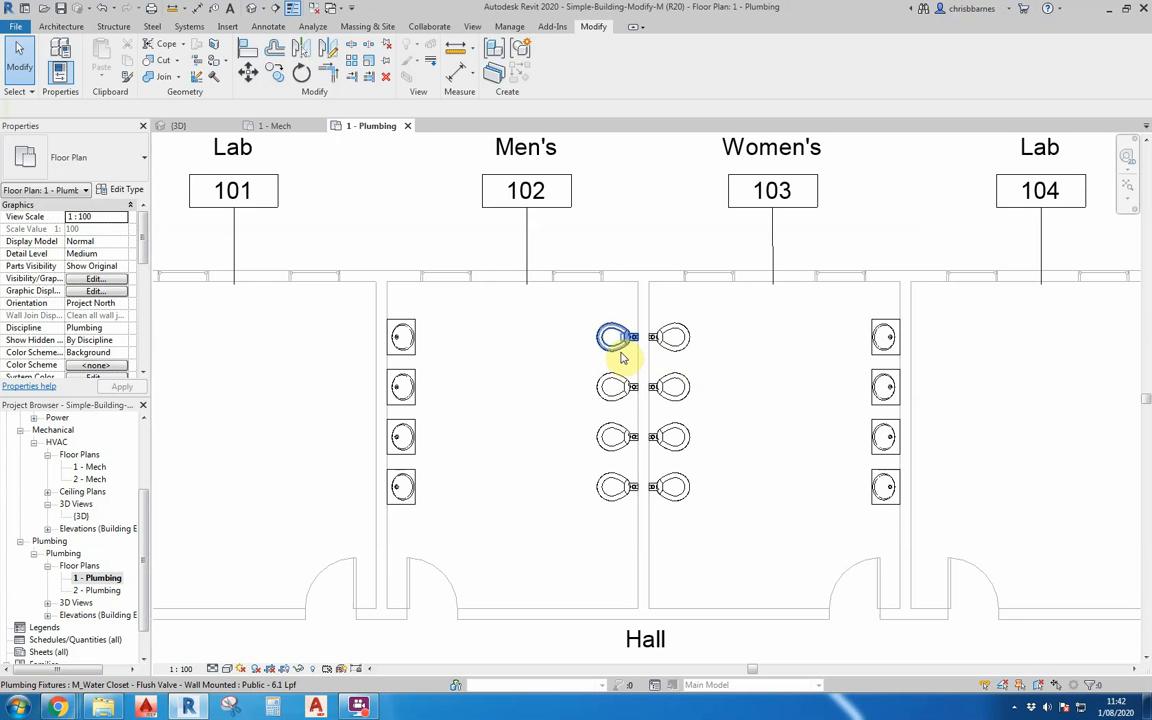
pyautogui.moveTo(619, 297); pyautogui.dragTo(583, 391)
pyautogui.press('Escape')
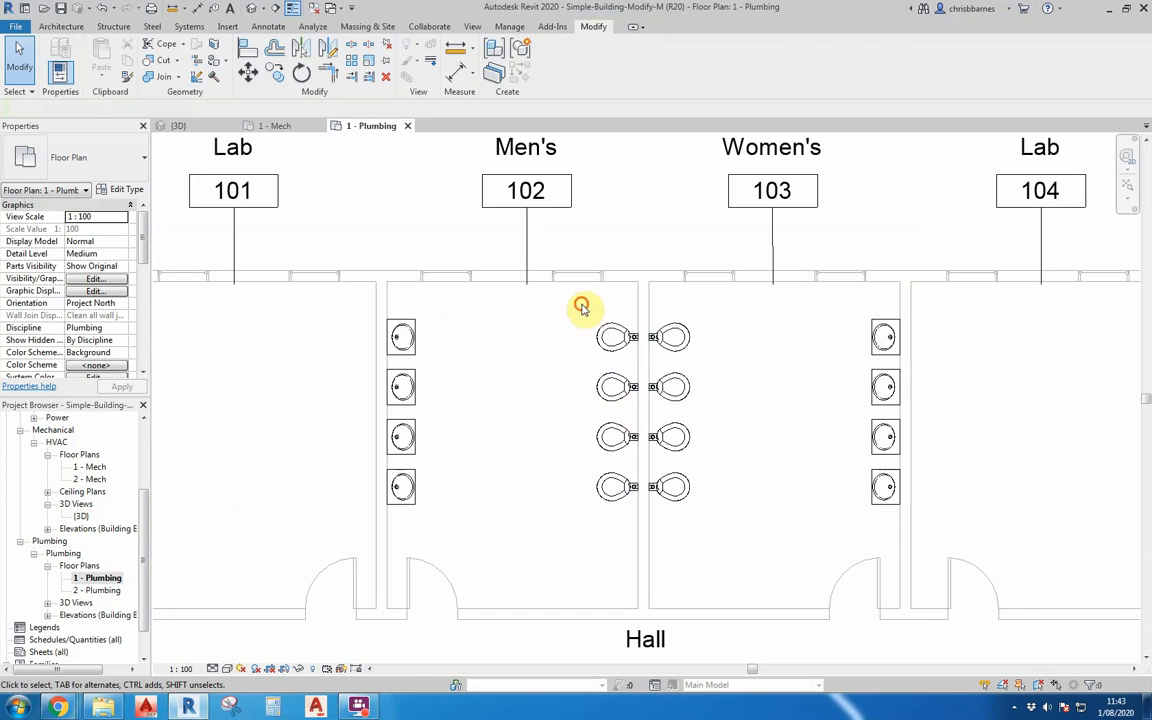
pyautogui.moveTo(584, 303); pyautogui.dragTo(643, 407)
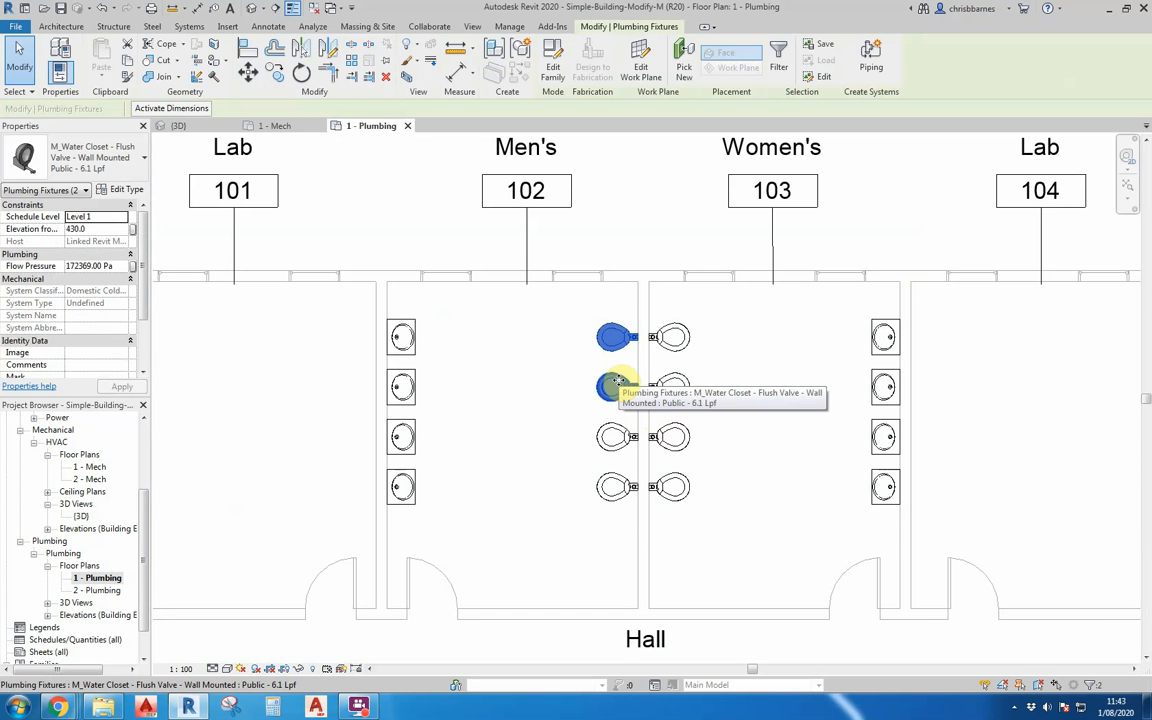
pyautogui.click(97, 166)
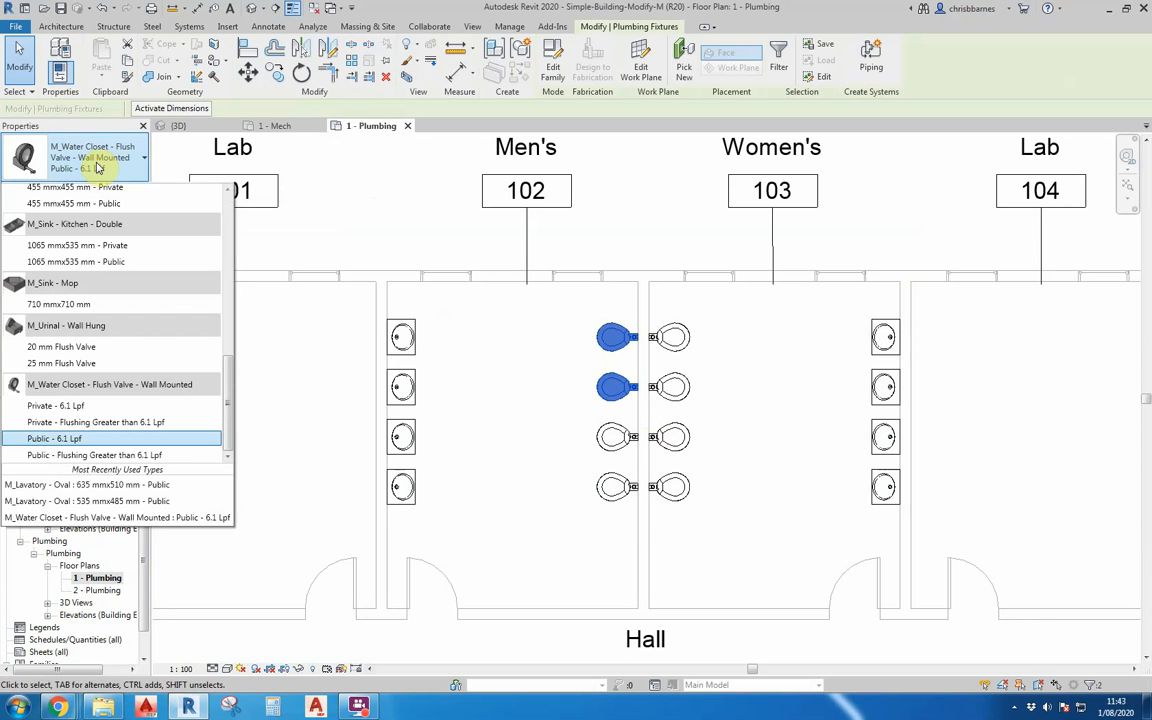
pyautogui.moveTo(155, 428)
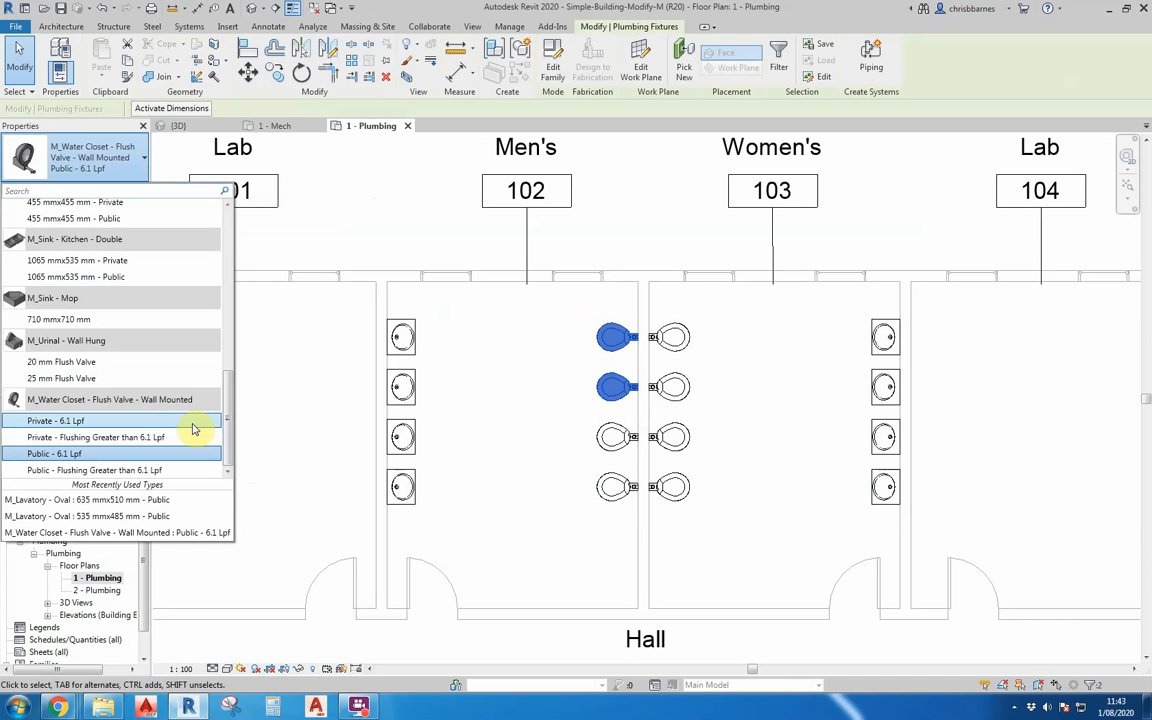
pyautogui.click(55, 364)
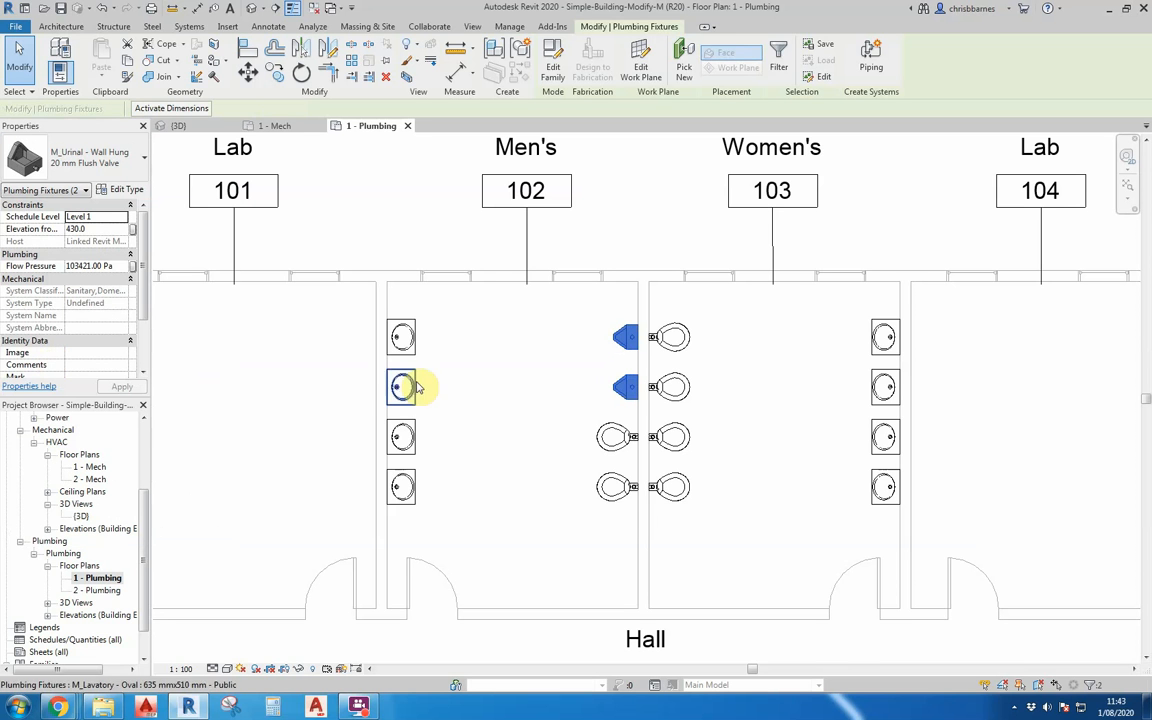
pyautogui.click(481, 399)
# Open the electrical lighting ceiling plan 1 - Ceiling Elec.
pyautogui.scroll(-2, 521, 392)
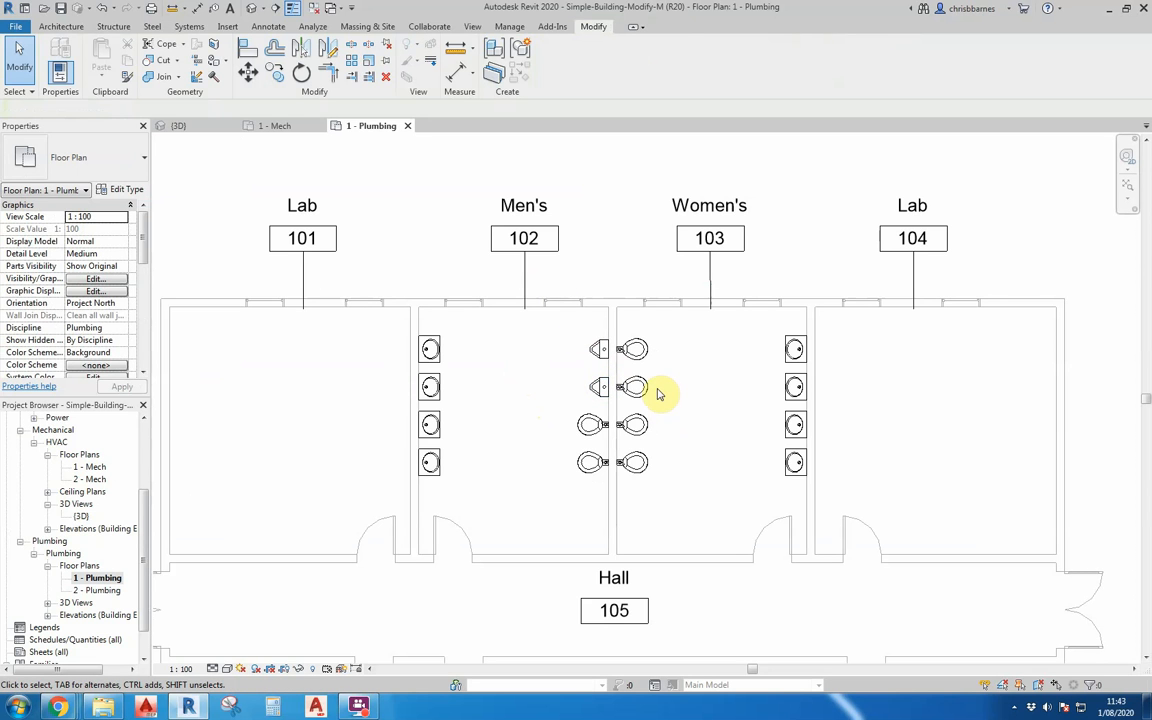
pyautogui.scroll(-3, 672, 398)
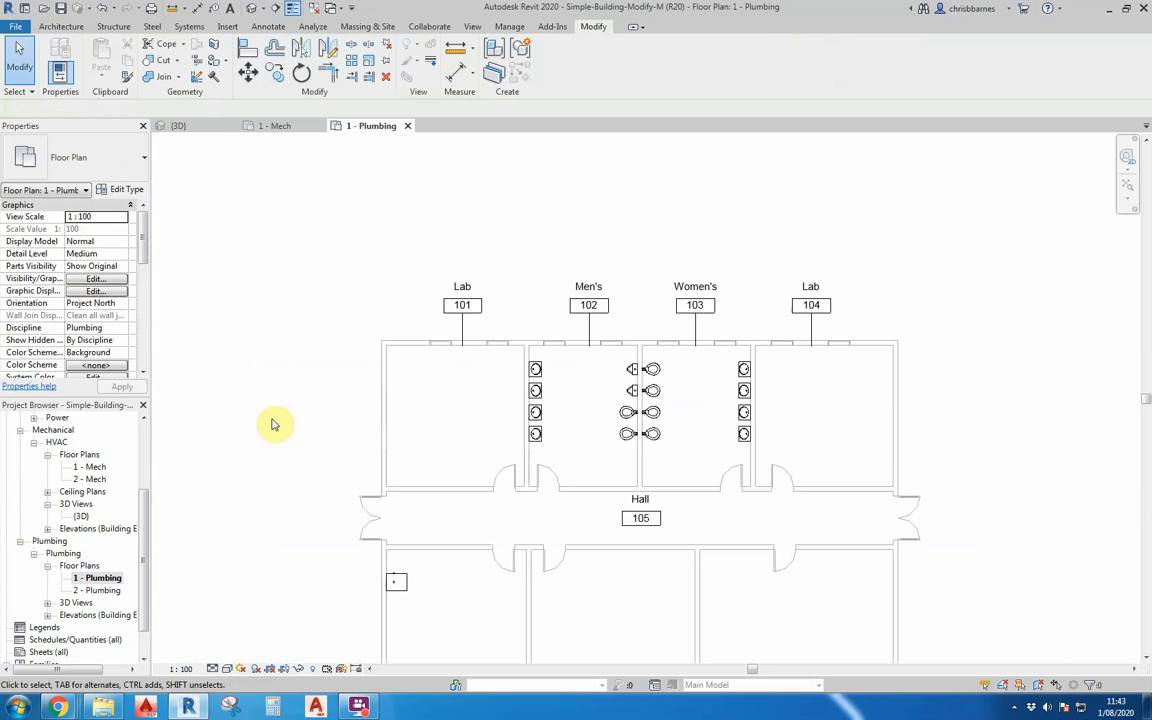
pyautogui.moveTo(147, 499); pyautogui.dragTo(148, 432)
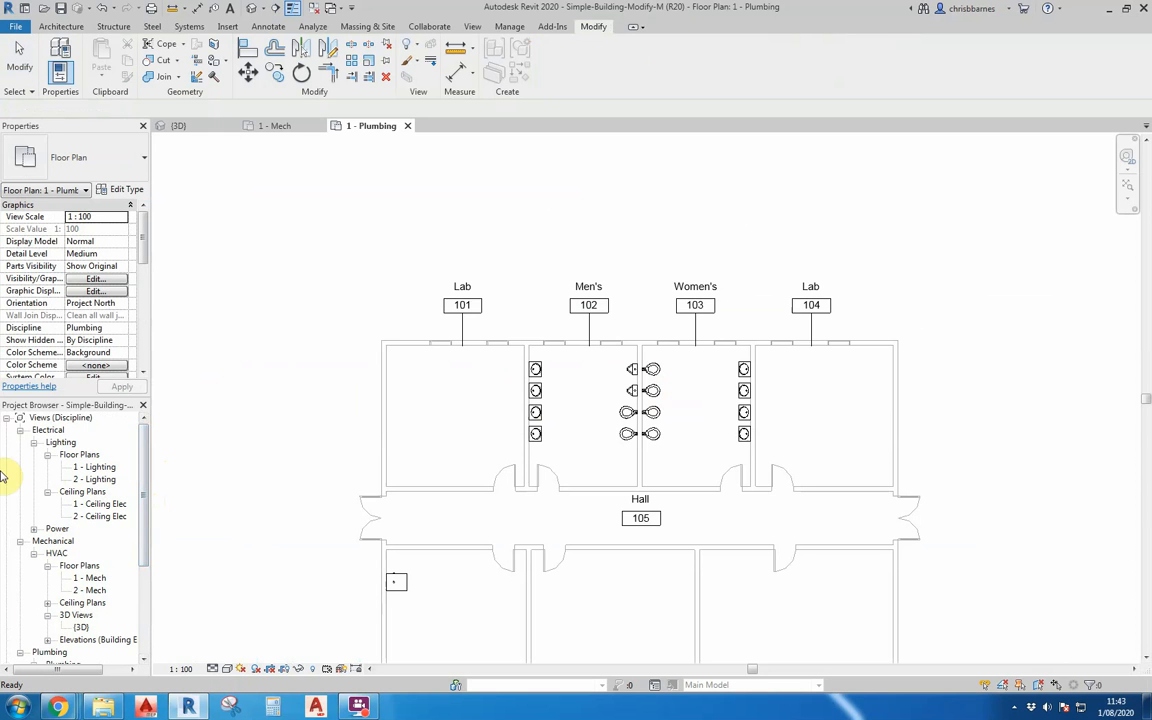
pyautogui.doubleClick(95, 508)
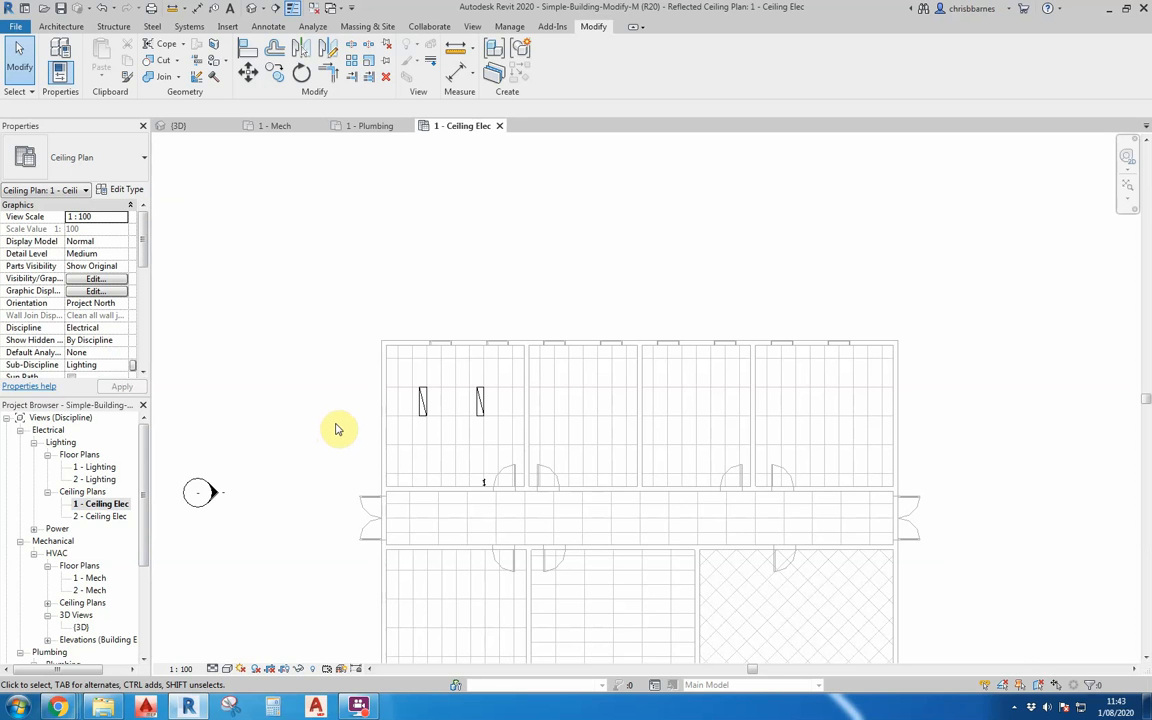
# Copy the two recessed light fixtures from Lab 101 horizontally into Men's 102, using Constrain and Multiple.
pyautogui.scroll(3, 425, 400)
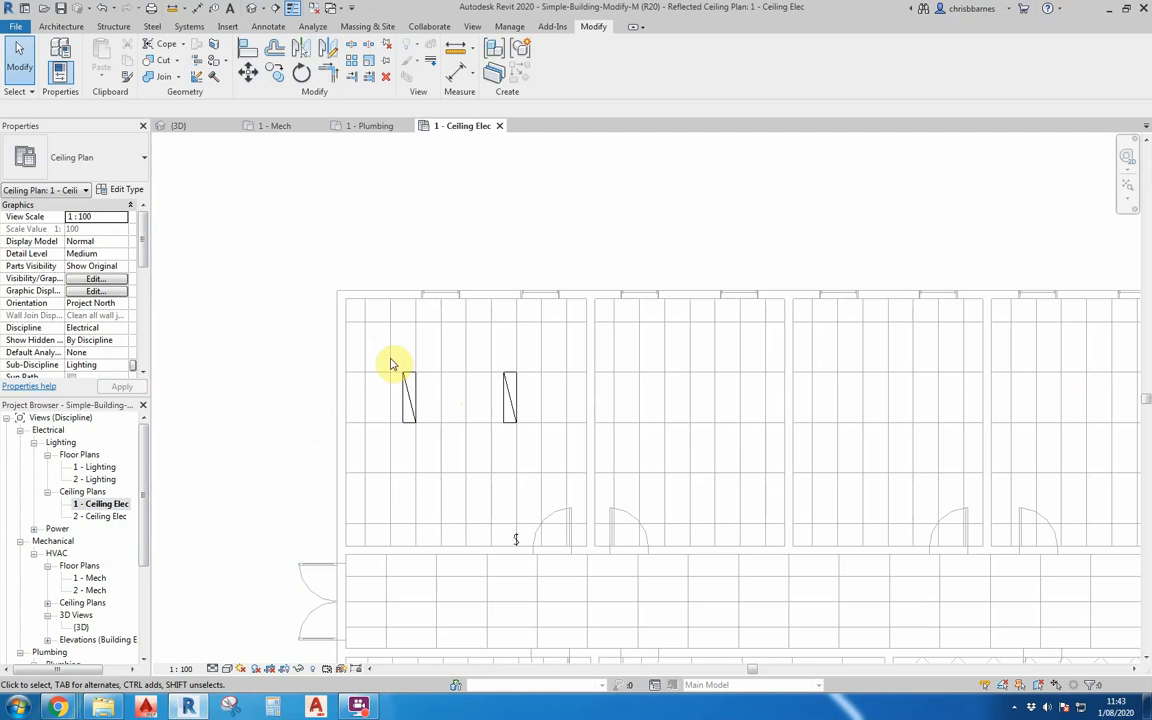
pyautogui.moveTo(384, 360); pyautogui.dragTo(527, 442)
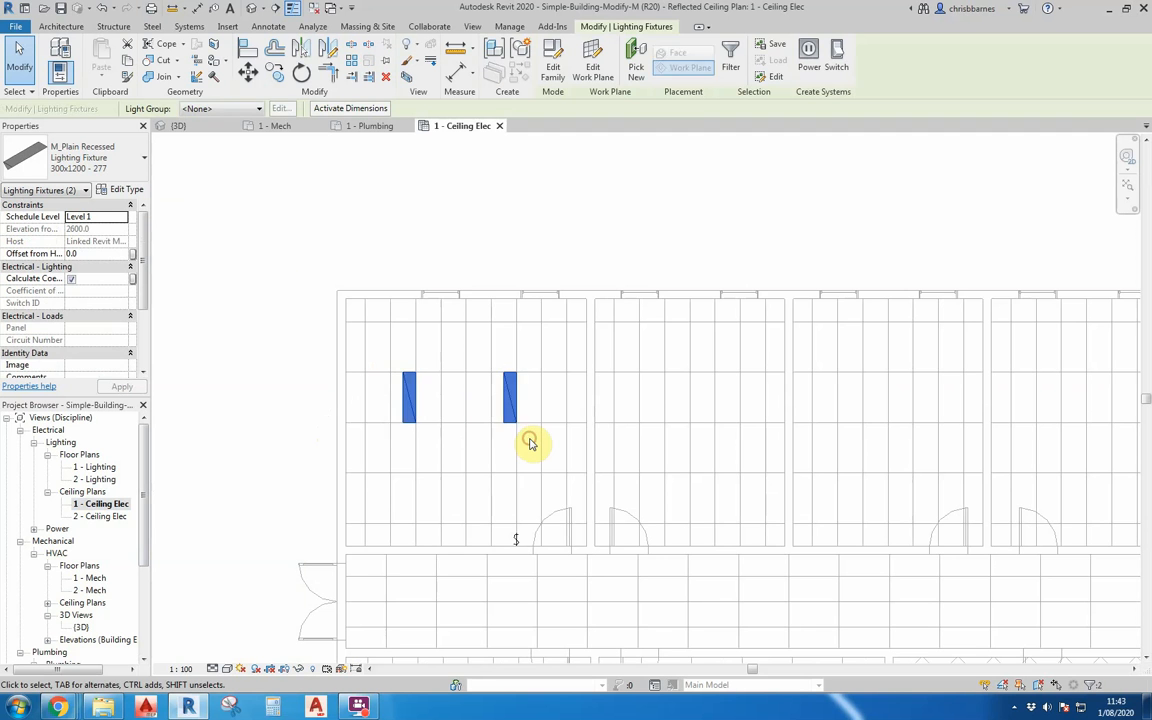
pyautogui.scroll(-2, 343, 429)
pyautogui.scroll(-1, 343, 429)
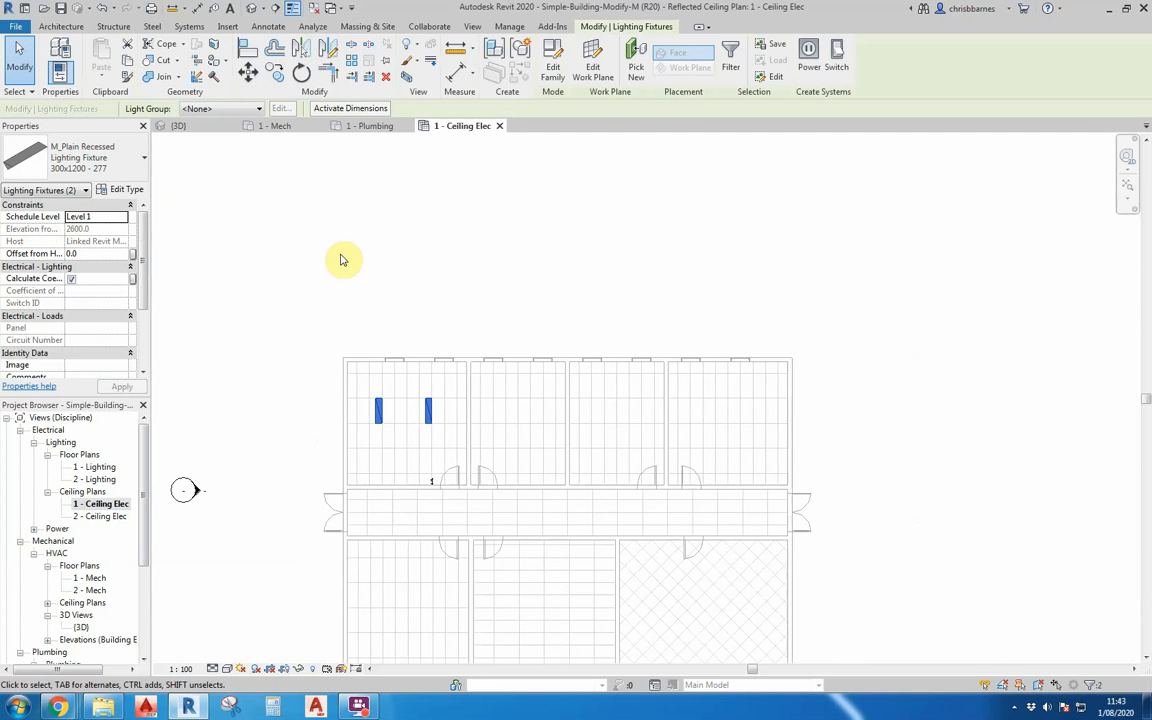
pyautogui.click(272, 78)
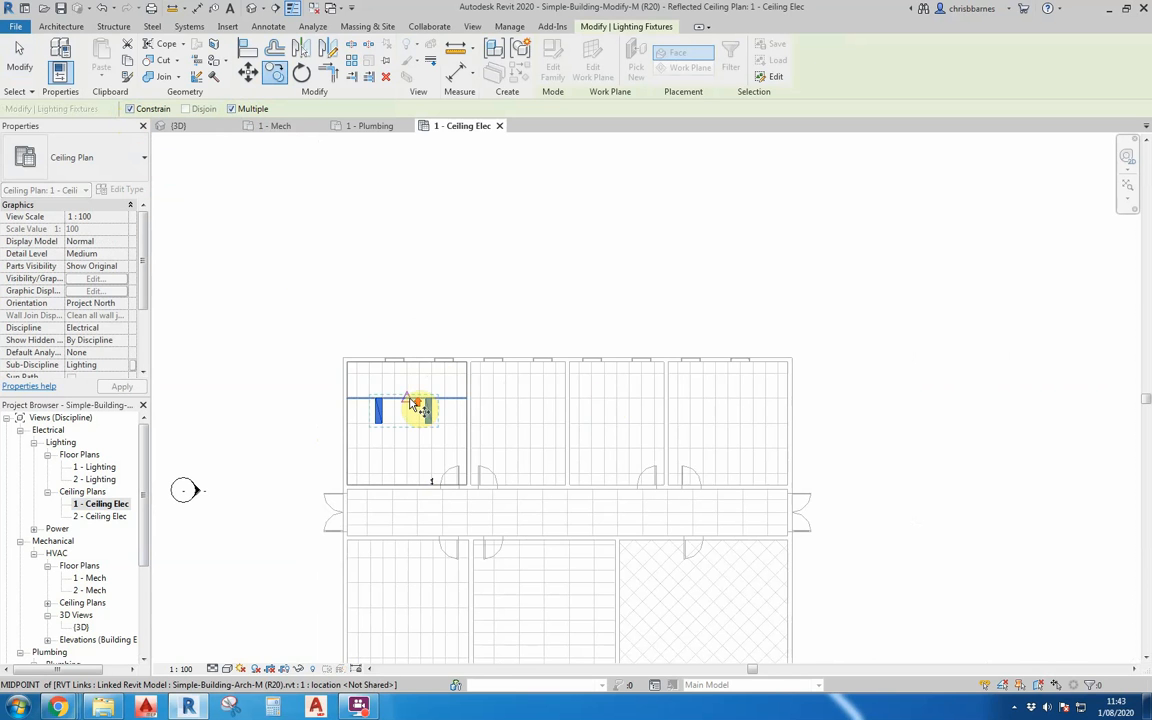
pyautogui.scroll(4, 412, 402)
pyautogui.scroll(-1, 360, 386)
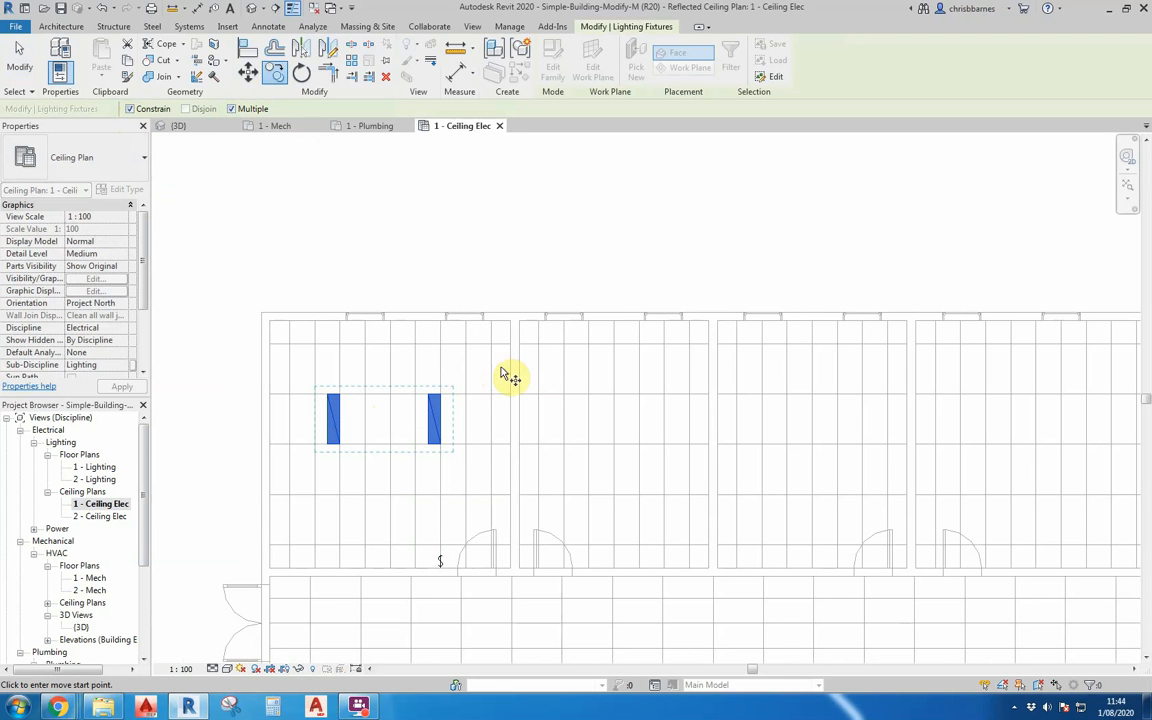
pyautogui.click(441, 383)
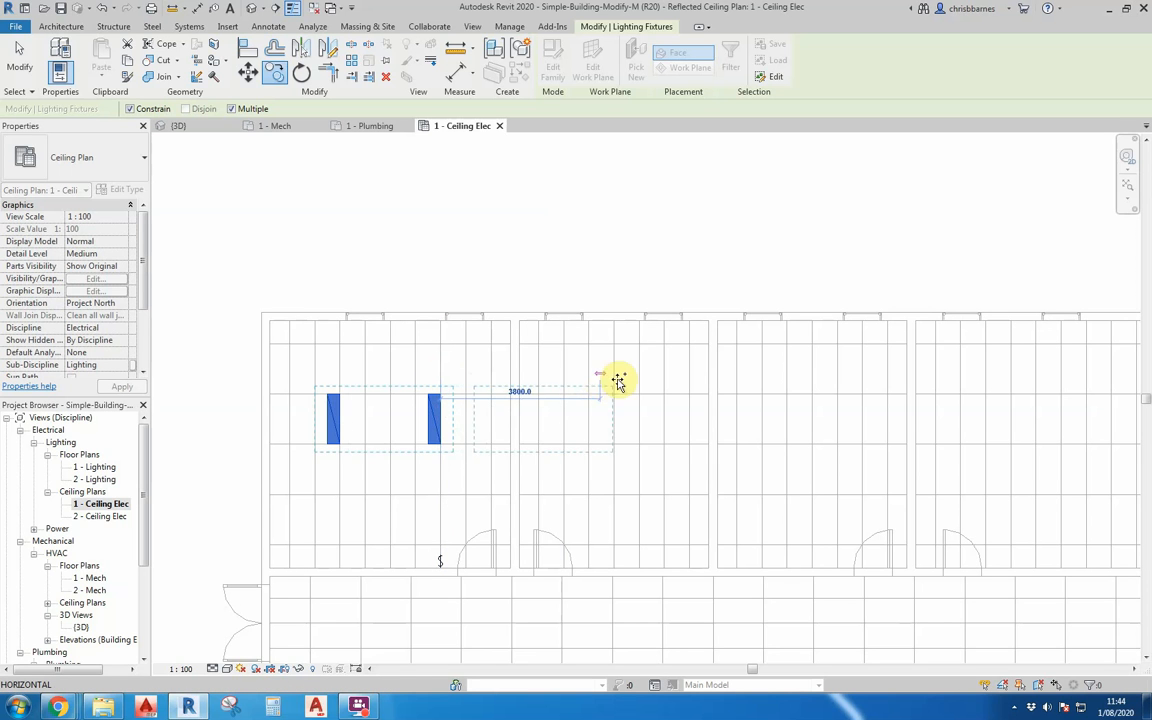
pyautogui.click(665, 383)
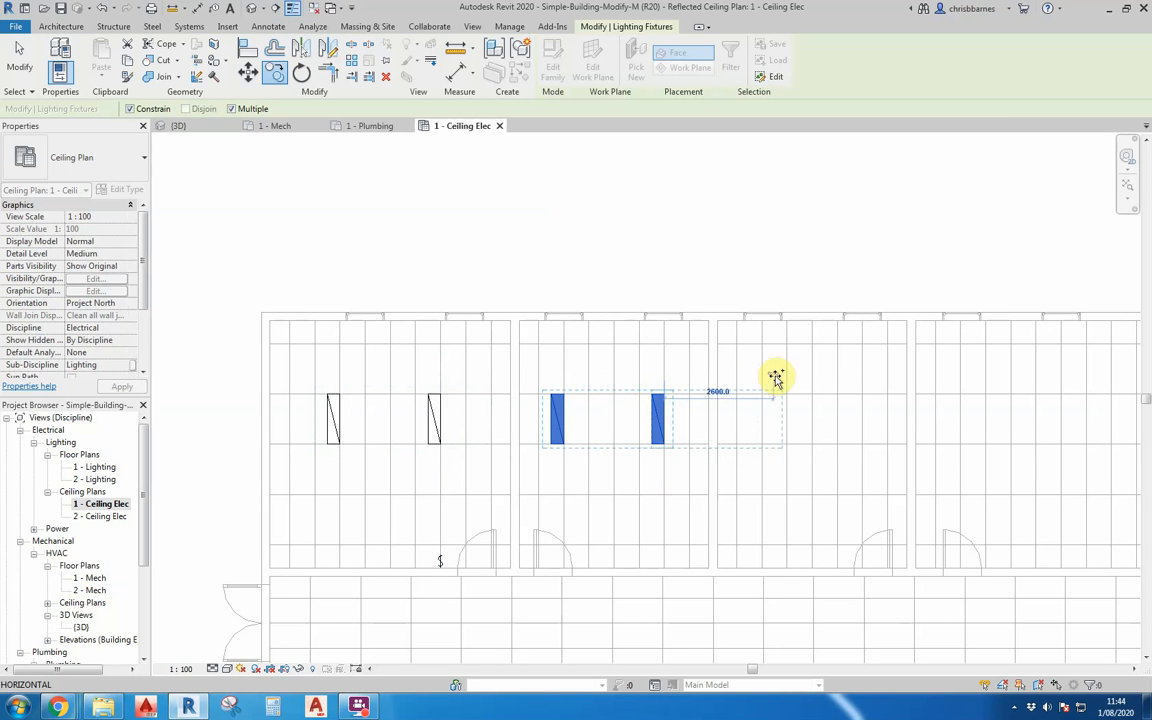
# Place further horizontal copies of the two light fixtures in Women's 103 and Lab 104.
pyautogui.scroll(-3, 870, 381)
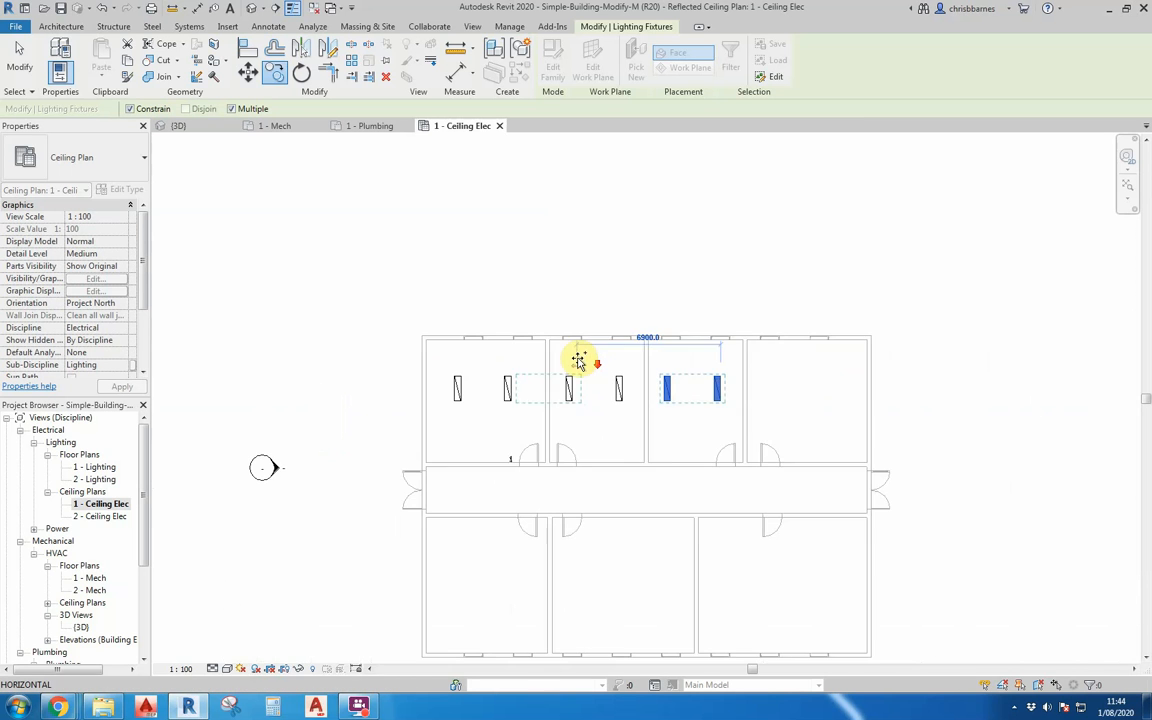
pyautogui.scroll(4, 870, 381)
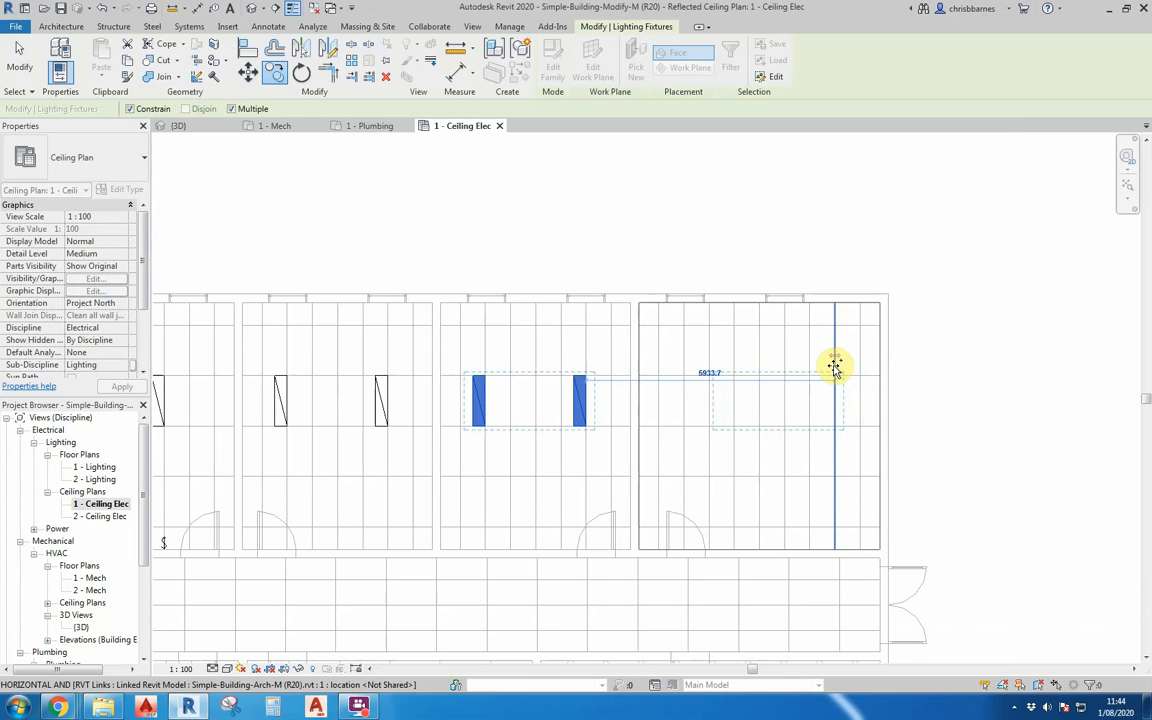
pyautogui.click(840, 373)
pyautogui.press('Escape')
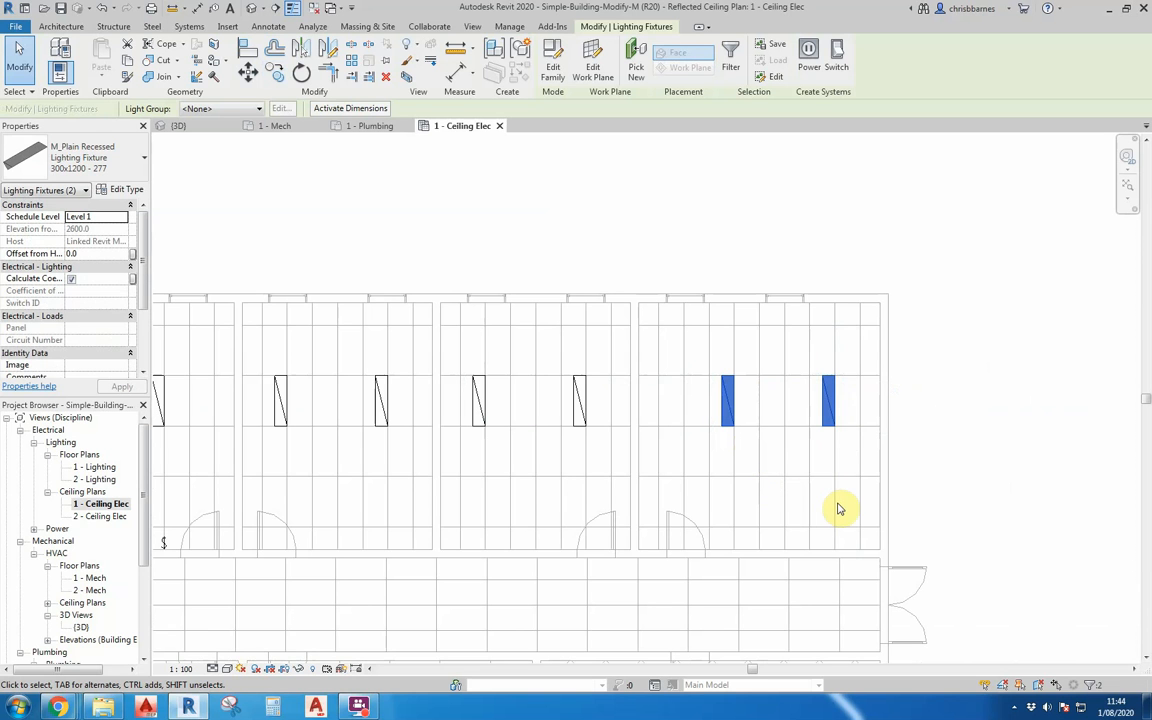
# Move the left light fixture in Lab 104 horizontally one ceiling tile to the right, with Constrain enabled.
pyautogui.scroll(3, 771, 445)
pyautogui.scroll(-2, 766, 450)
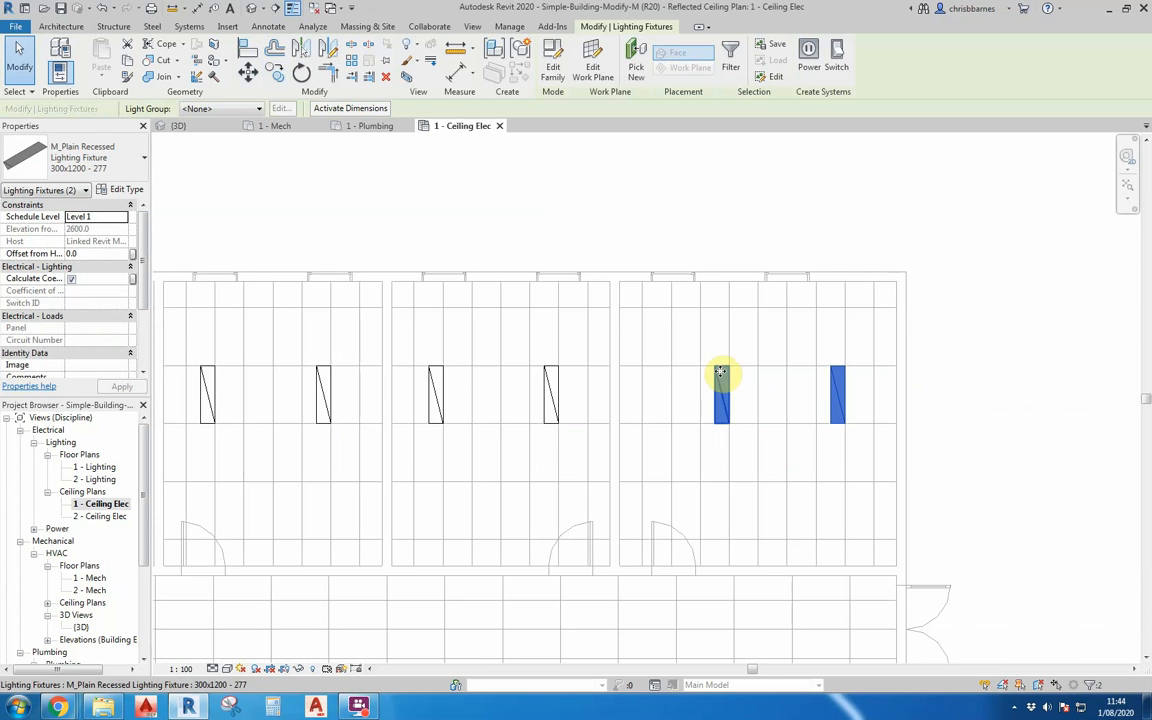
pyautogui.press('Escape')
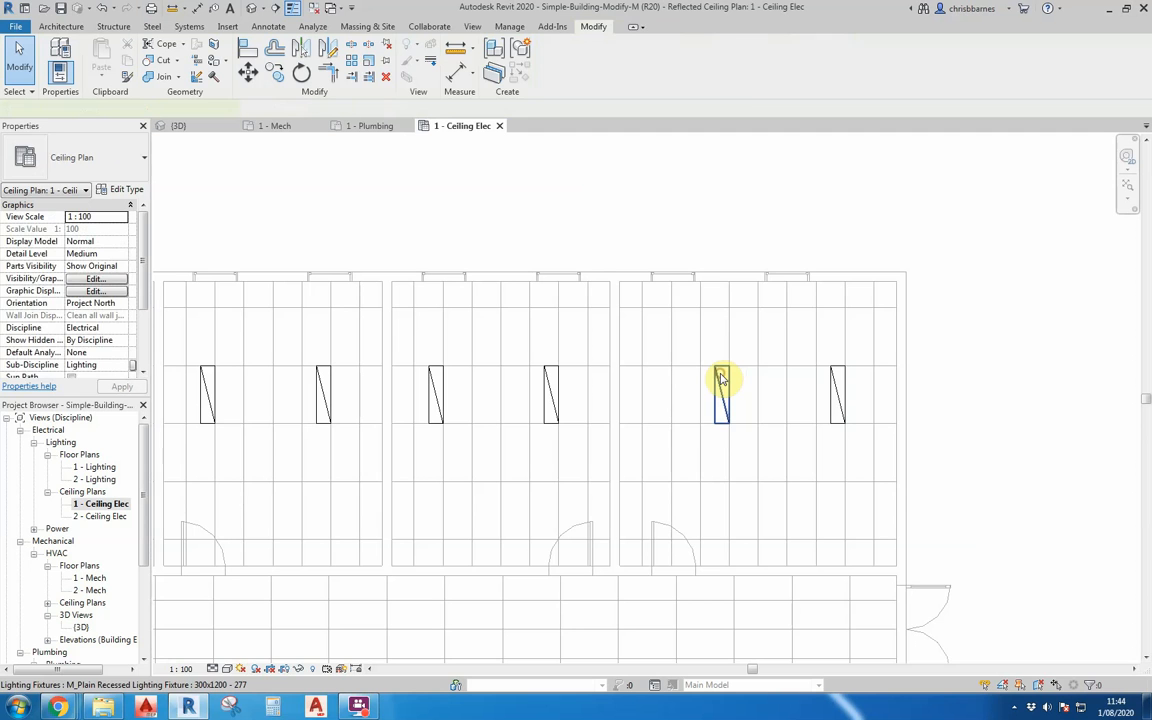
pyautogui.click(721, 378)
pyautogui.click(248, 75)
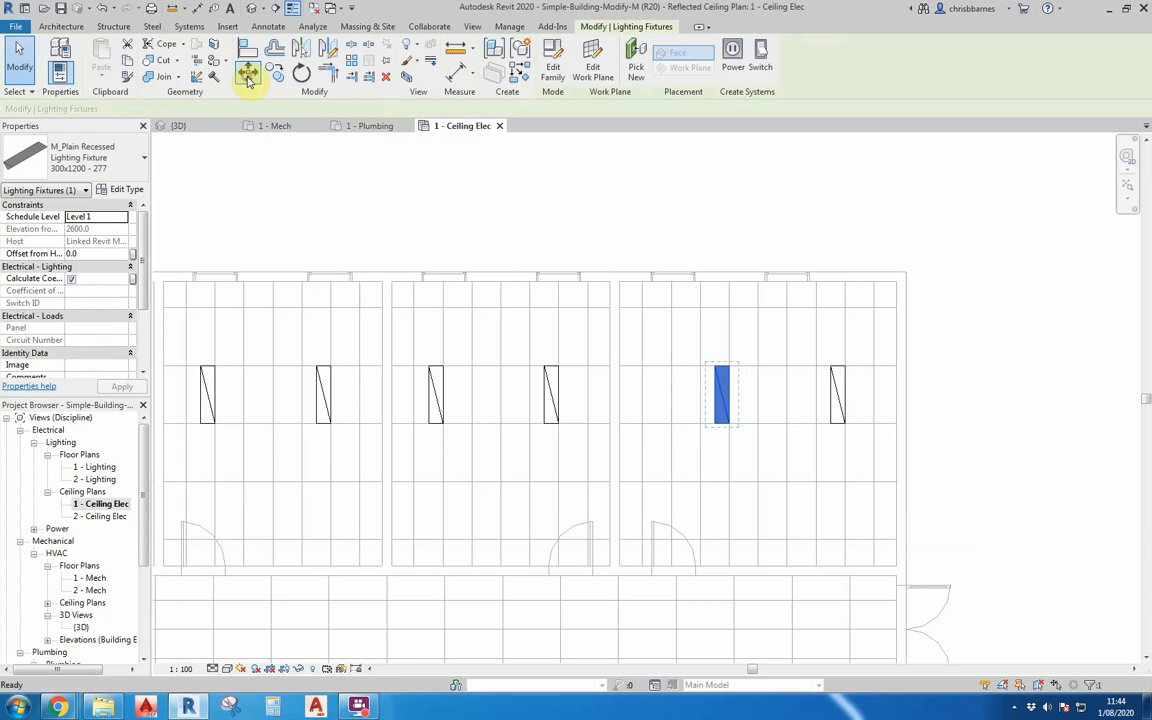
pyautogui.click(729, 339)
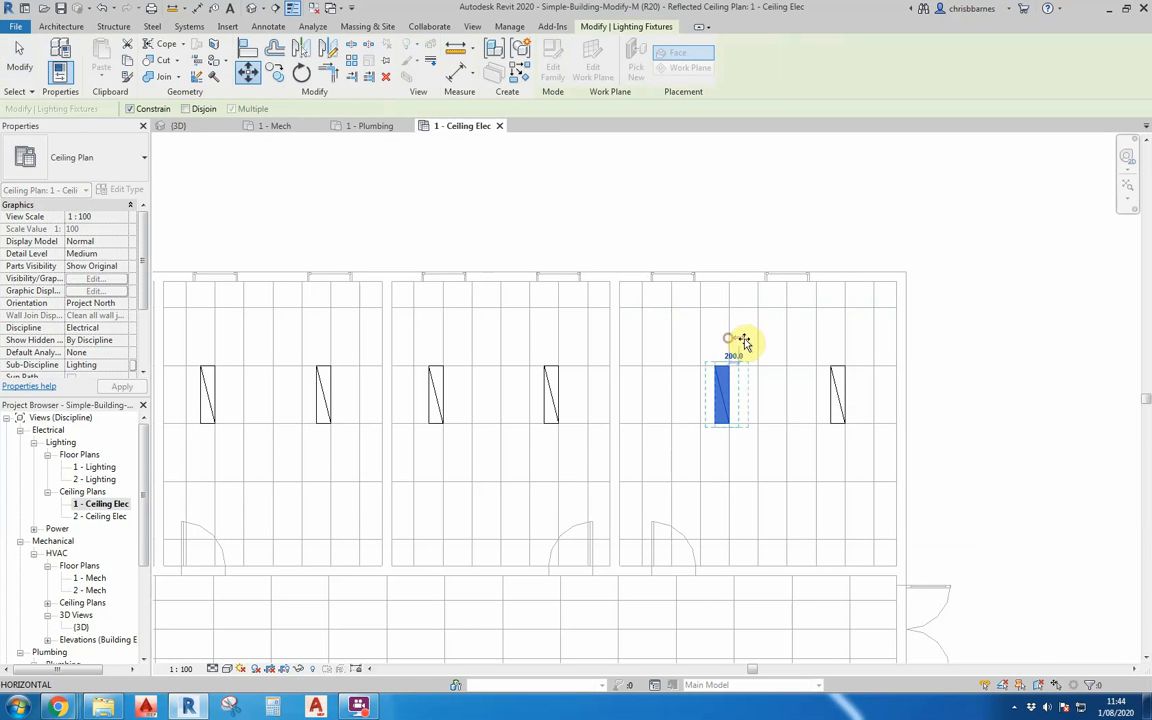
pyautogui.click(758, 339)
pyautogui.click(760, 203)
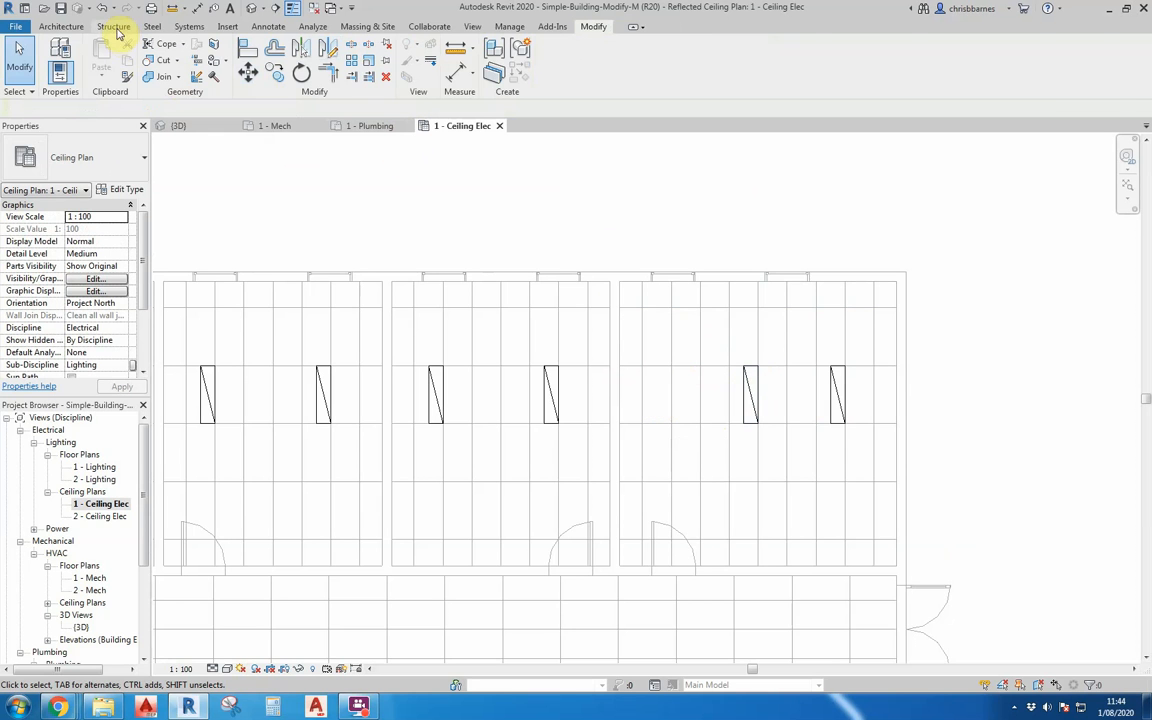
# Place a vertically rotated M_Plain Recessed Lighting Fixture 300x1200 - 277 on the ceiling face in Lab 104, in line left of the existing two.
pyautogui.click(190, 27)
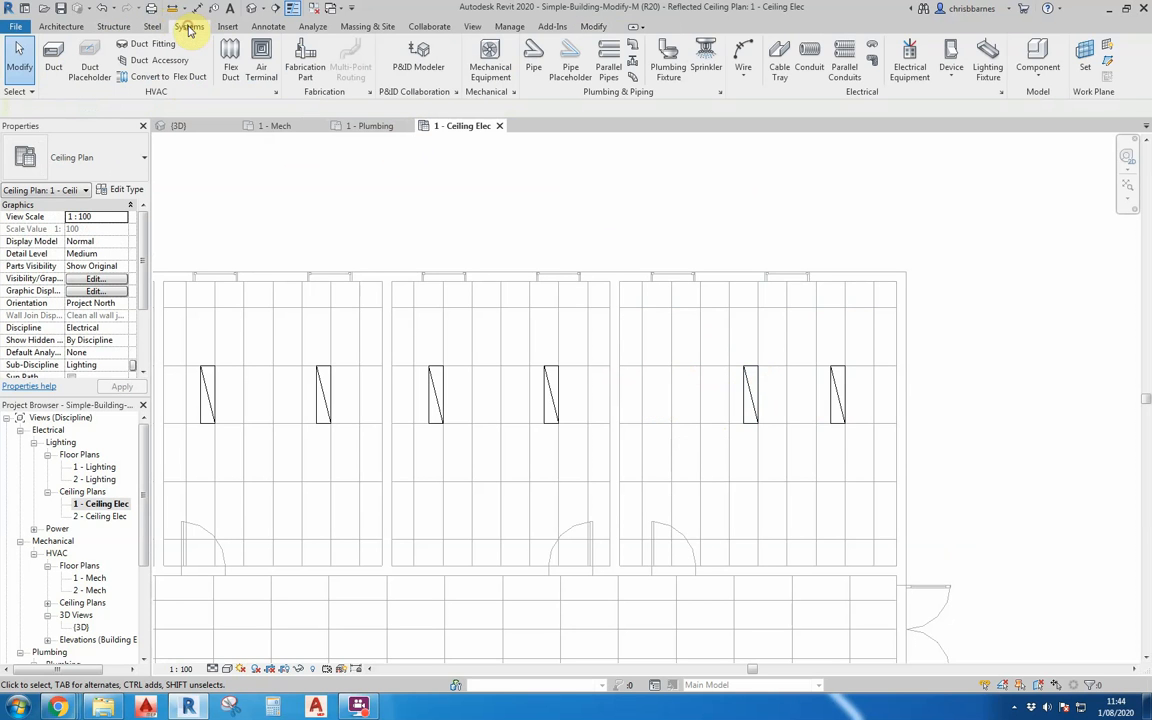
pyautogui.click(987, 55)
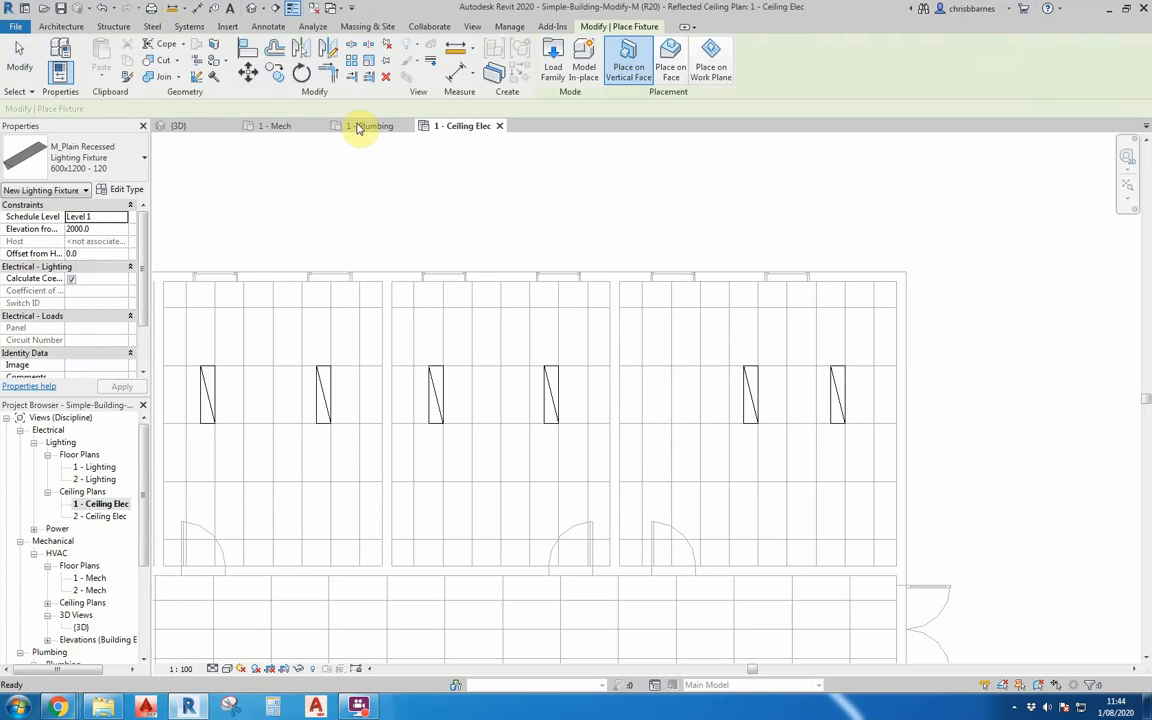
pyautogui.click(88, 155)
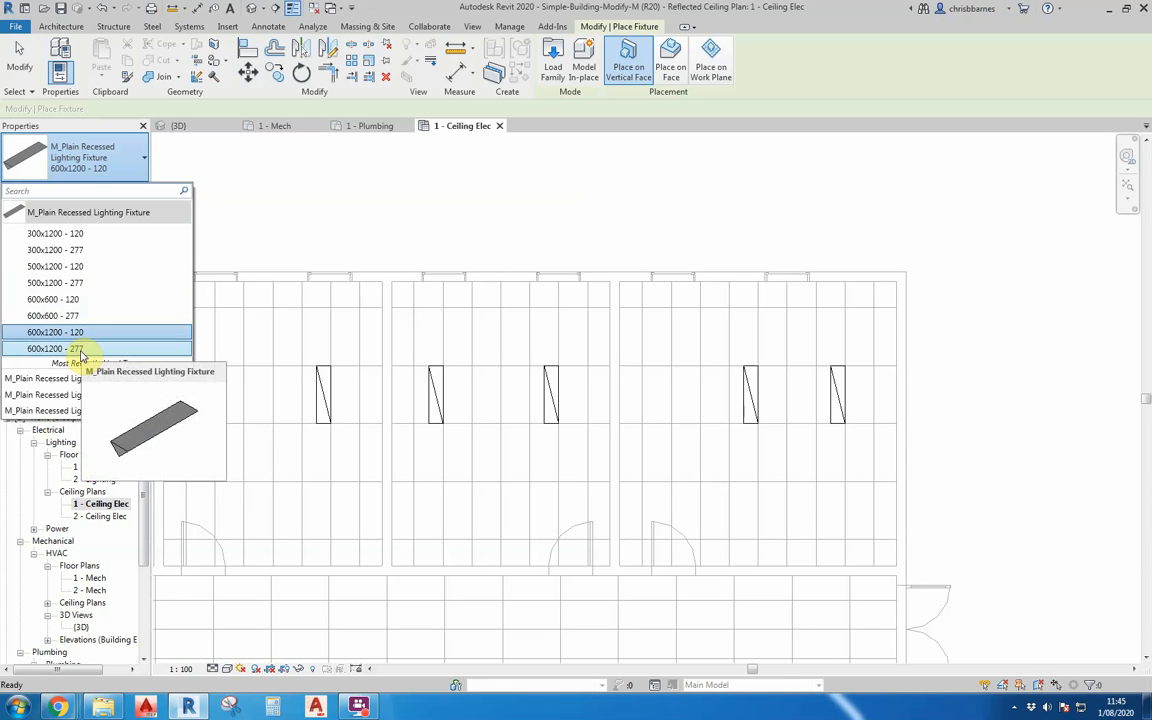
pyautogui.click(57, 249)
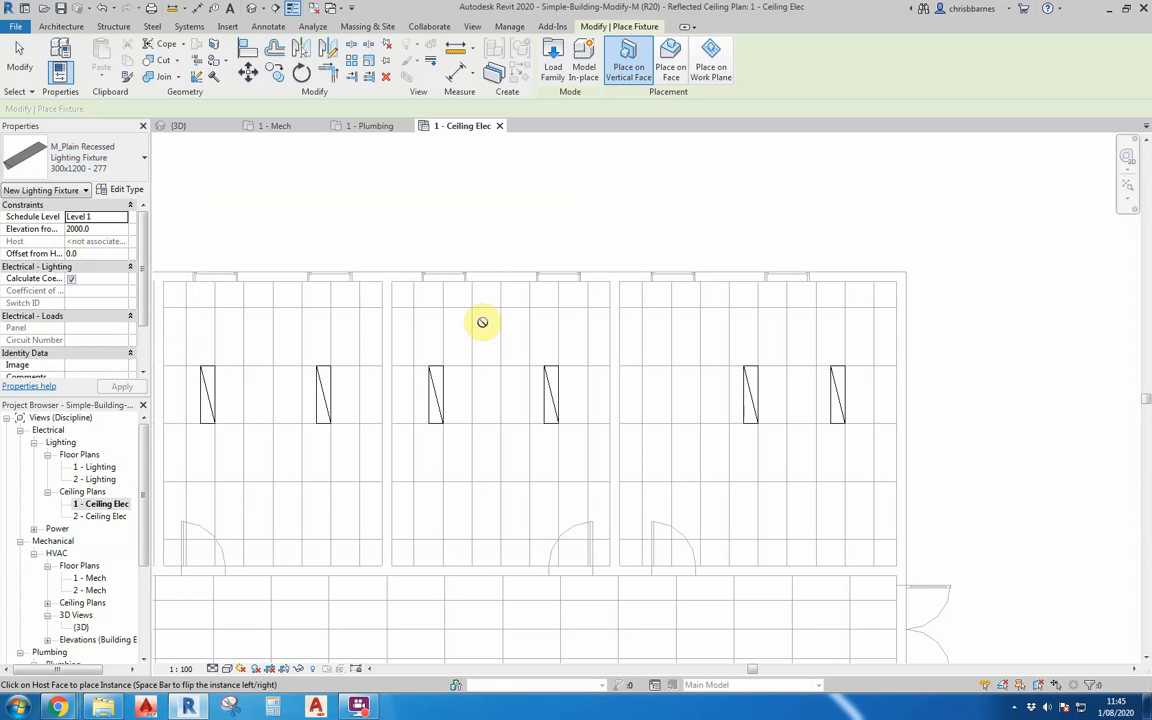
pyautogui.click(671, 66)
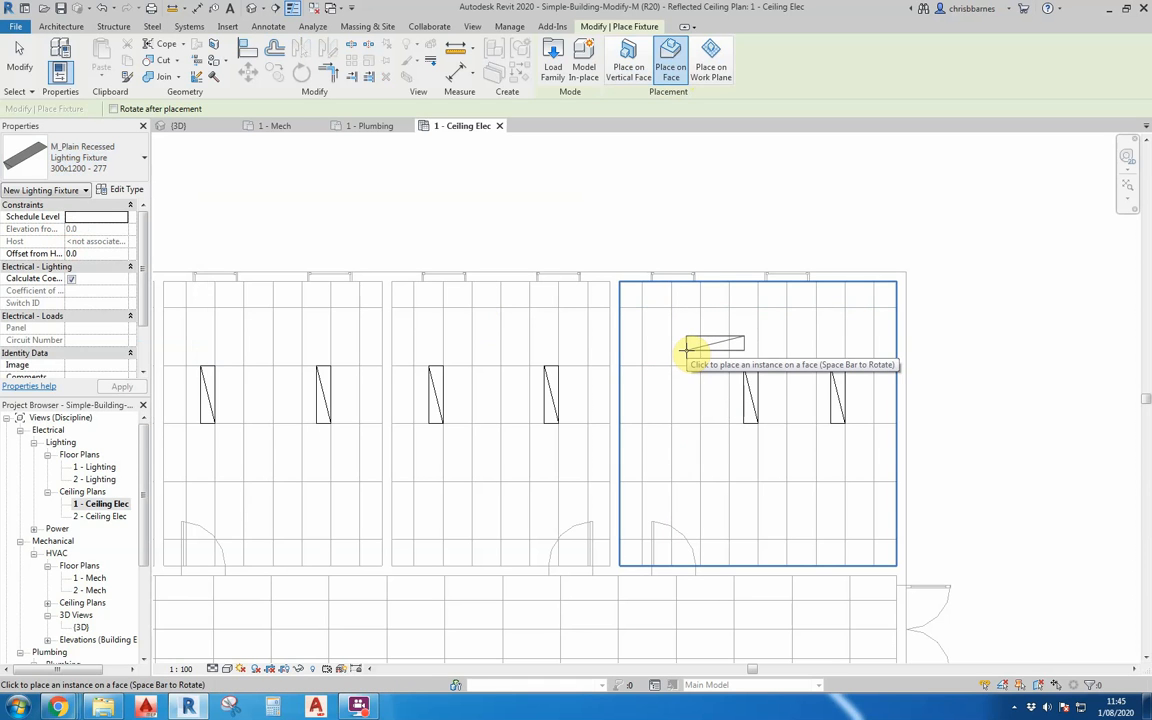
pyautogui.press('space')
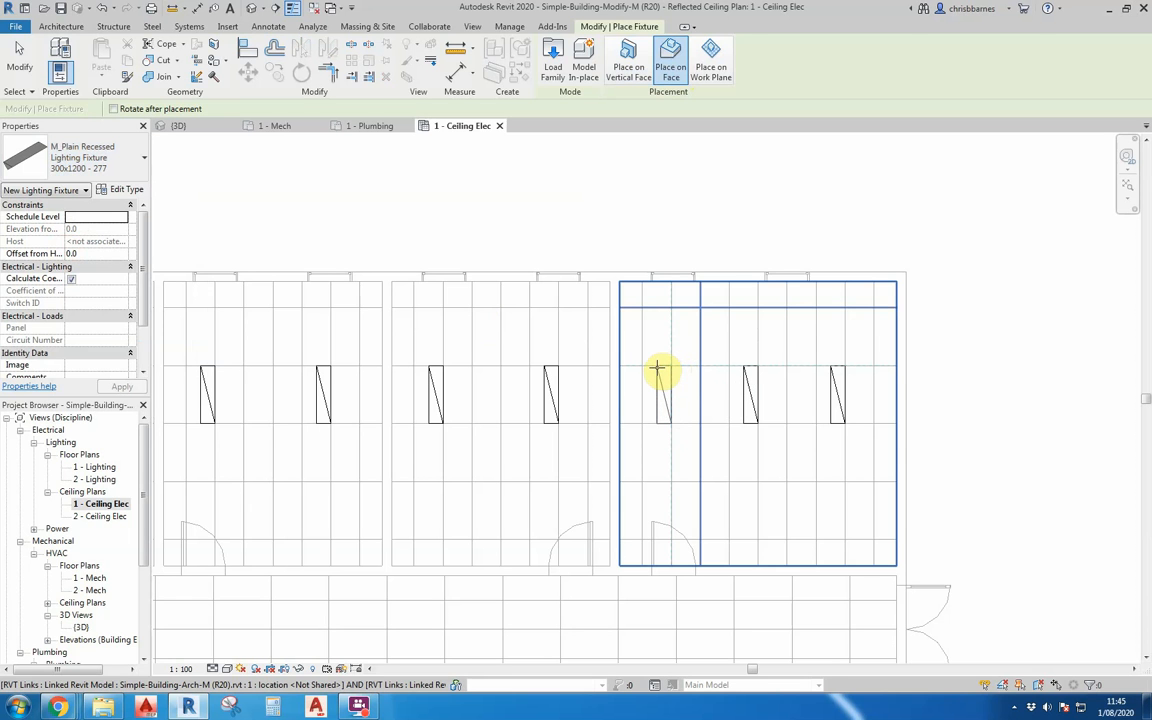
pyautogui.click(656, 369)
pyautogui.press('Escape')
pyautogui.press('Escape')
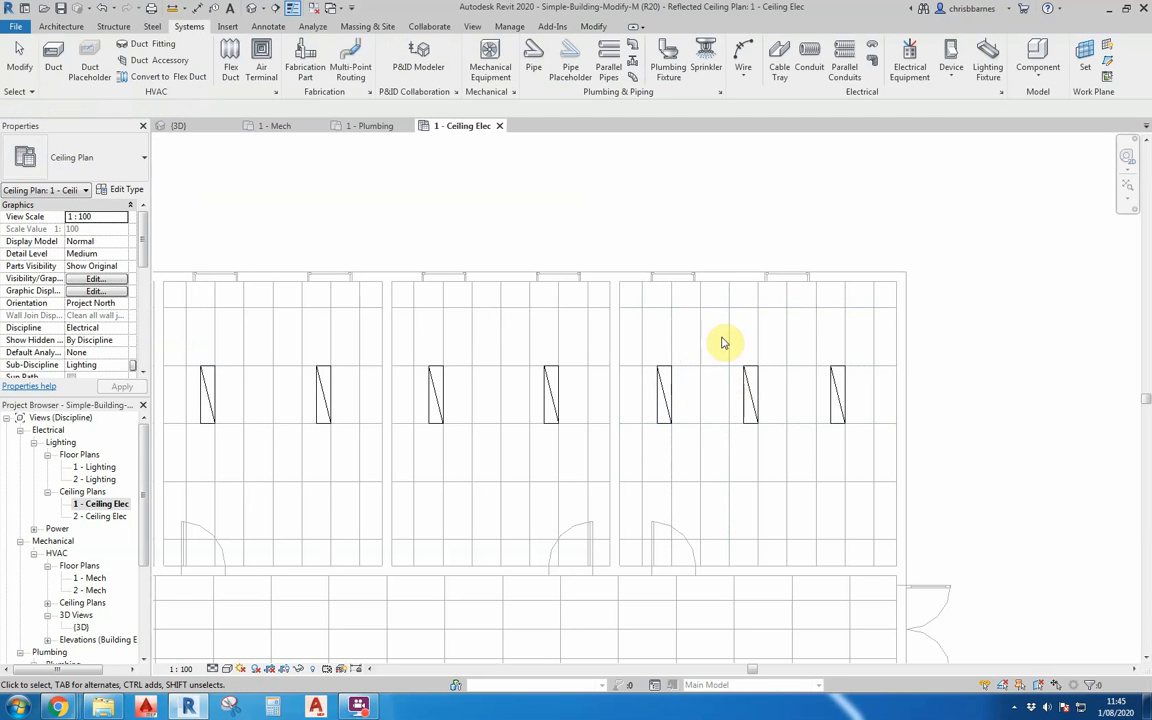
# Place a 600x600 - 277 recessed light fixture on the lower-right room's ceiling face, rotated to fit a diagonal tile below the door.
pyautogui.scroll(-2, 718, 193)
pyautogui.scroll(-1, 718, 193)
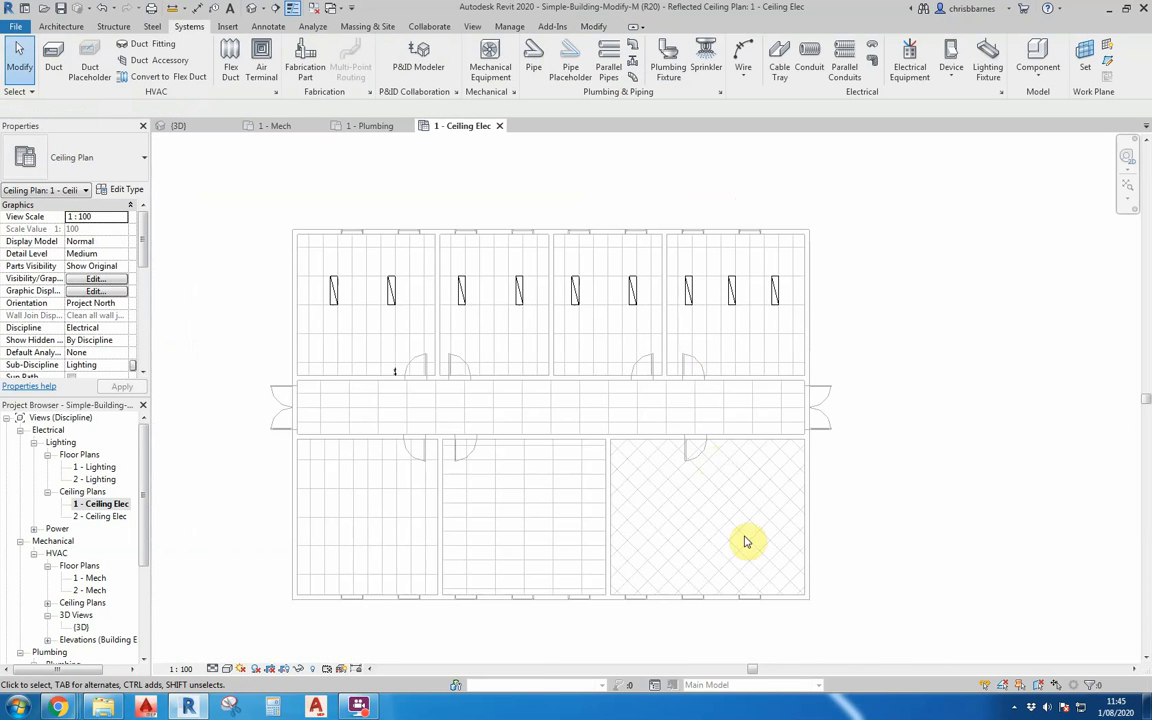
pyautogui.scroll(1, 745, 557)
pyautogui.scroll(1, 745, 557)
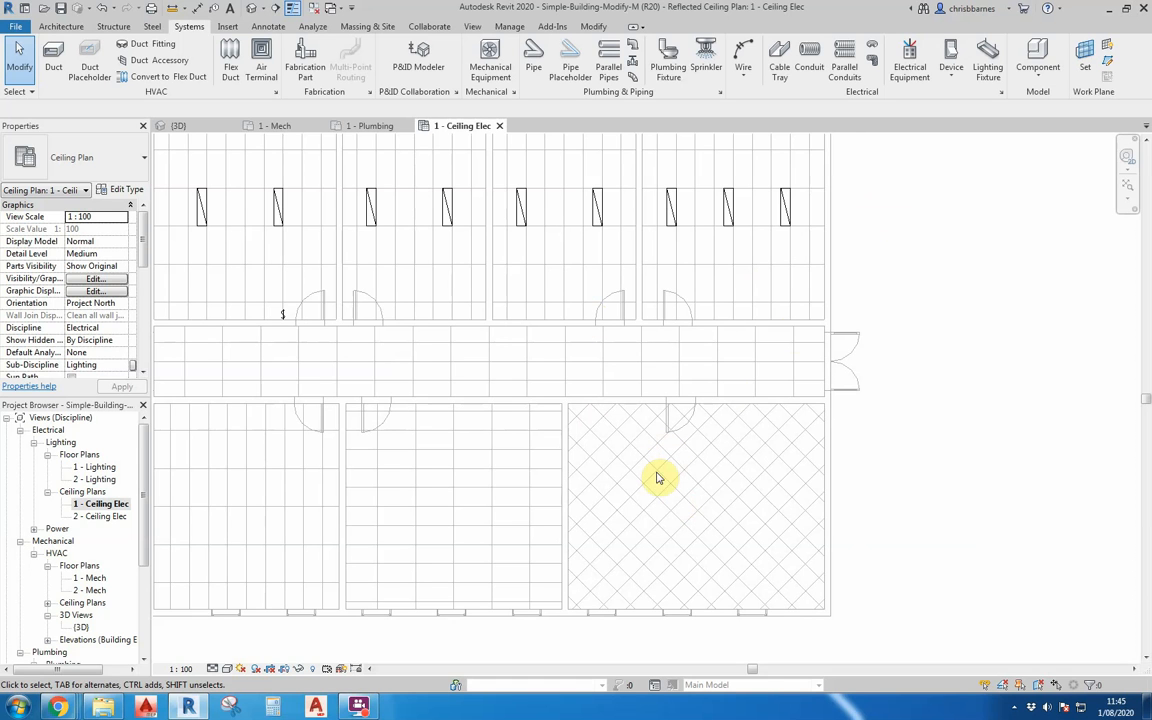
pyautogui.click(986, 58)
pyautogui.click(110, 158)
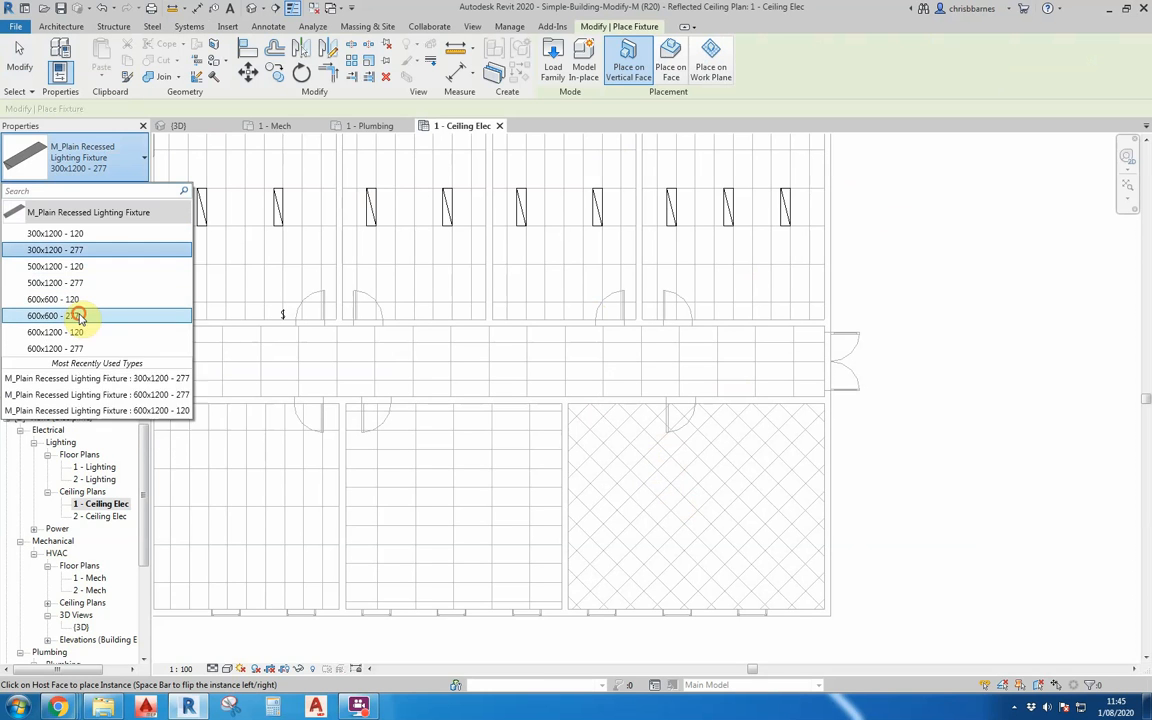
pyautogui.click(80, 316)
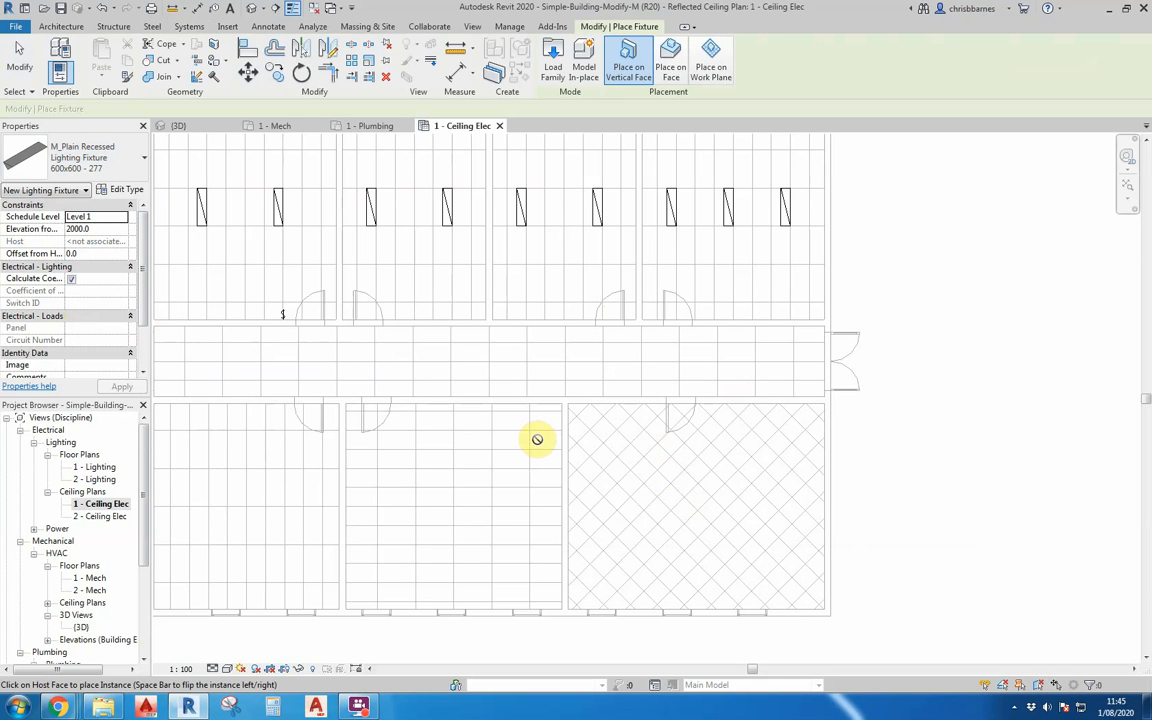
pyautogui.click(671, 70)
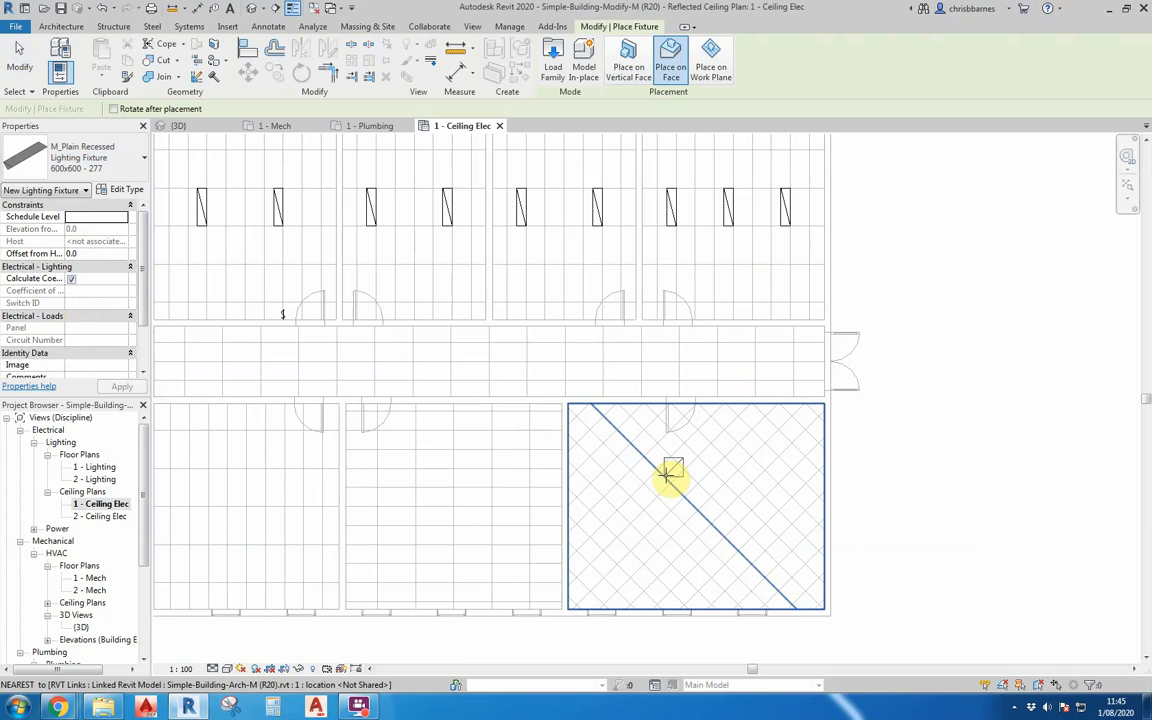
pyautogui.scroll(2, 695, 490)
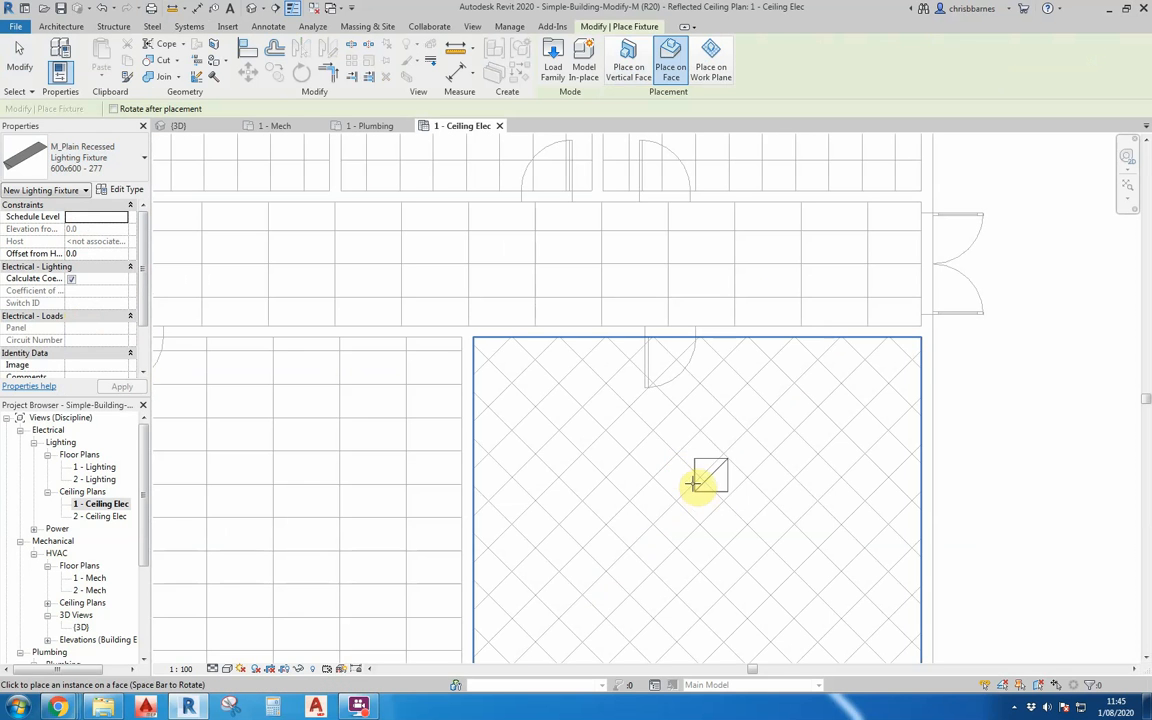
pyautogui.scroll(2, 600, 400)
pyautogui.scroll(-3, 578, 404)
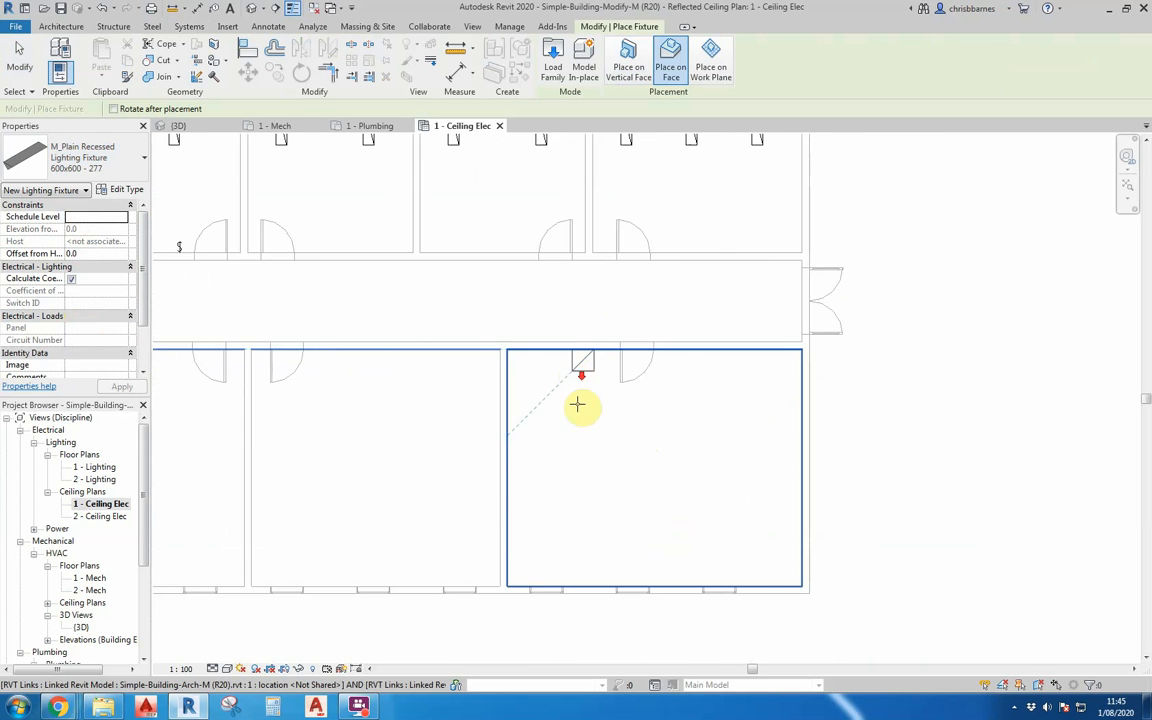
pyautogui.scroll(1, 656, 478)
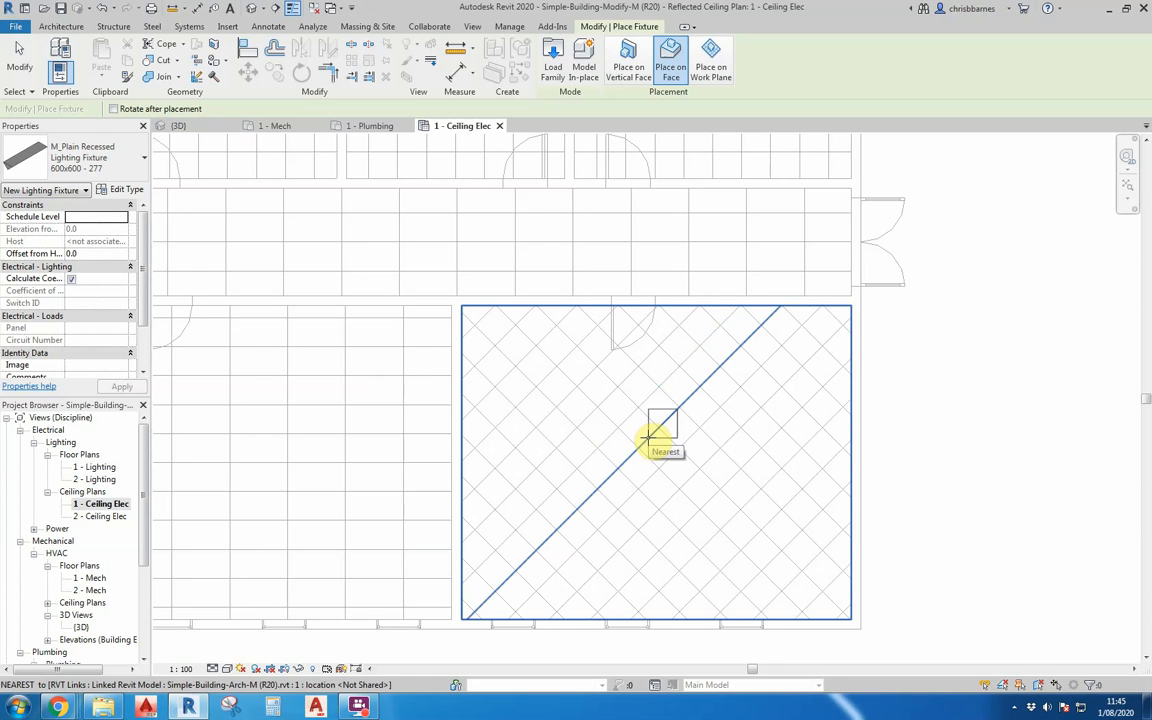
pyautogui.press('space')
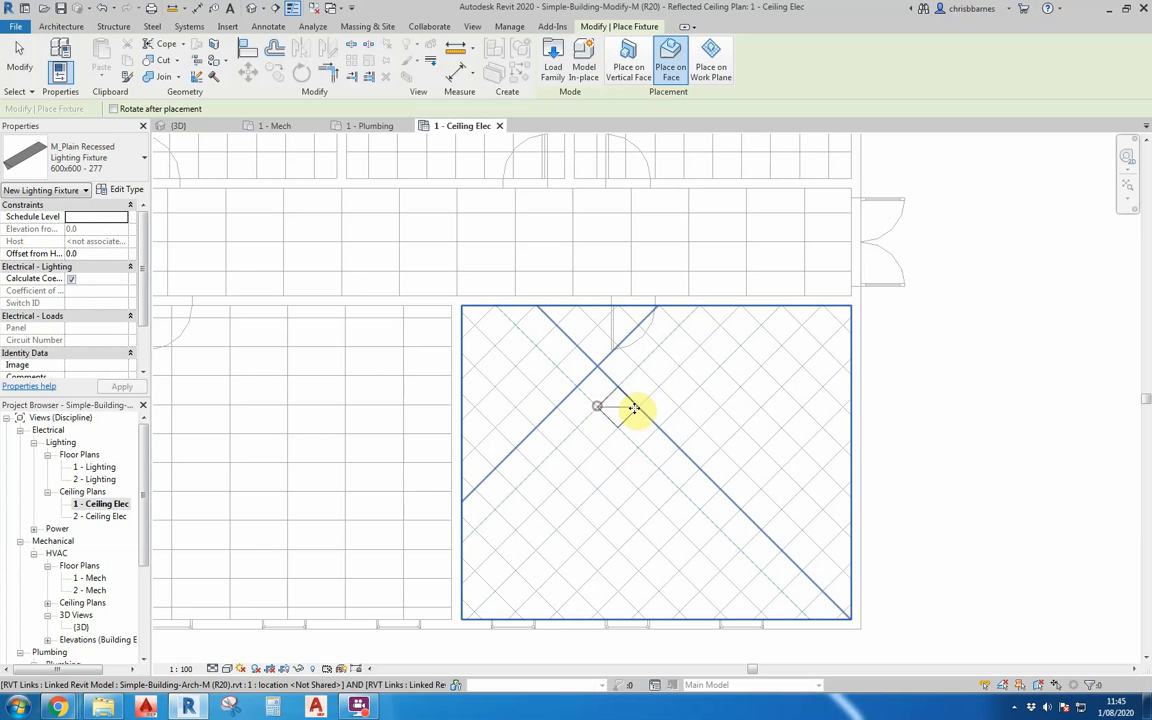
pyautogui.click(618, 406)
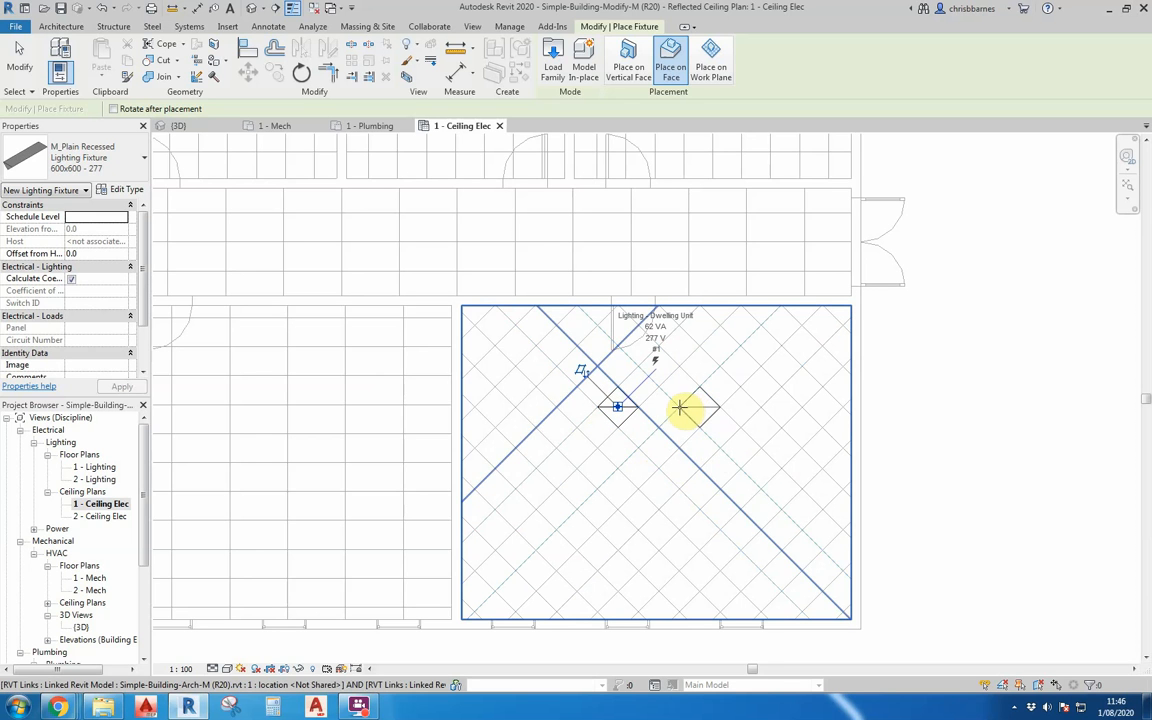
# Place three more rotated 600x600 - 277 fixtures in the same row, two to the right and one to the left, every second diagonal tile.
pyautogui.click(699, 406)
pyautogui.click(760, 406)
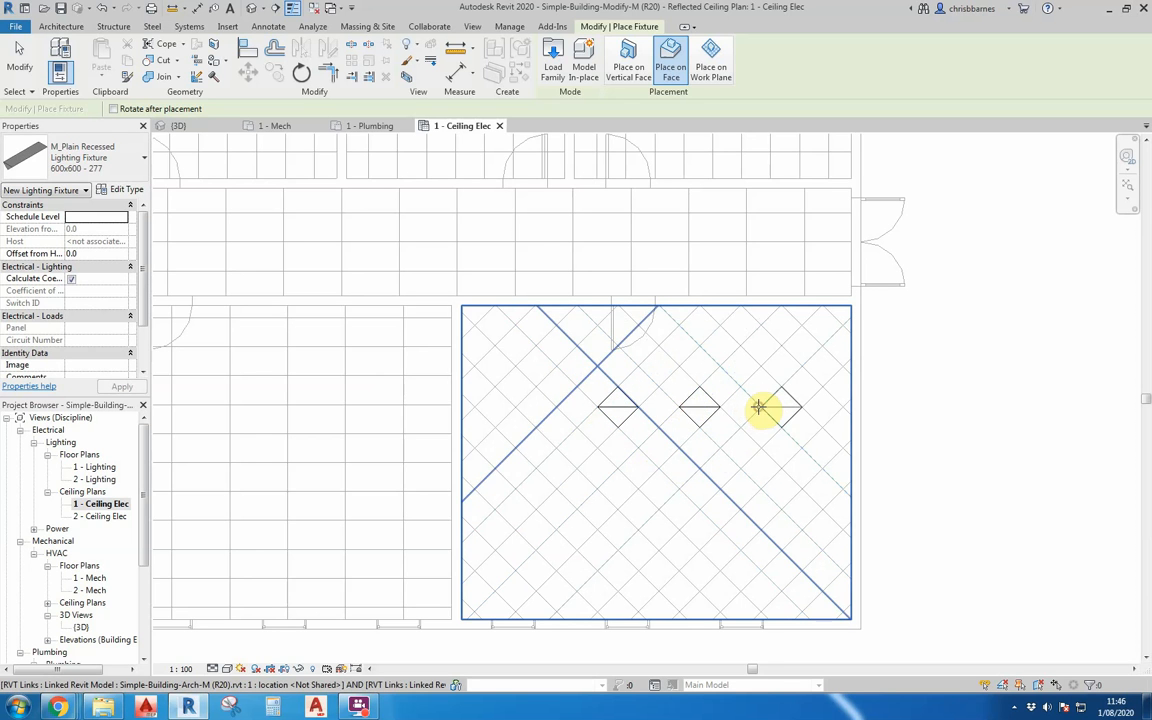
pyautogui.click(515, 406)
pyautogui.scroll(-3, 520, 395)
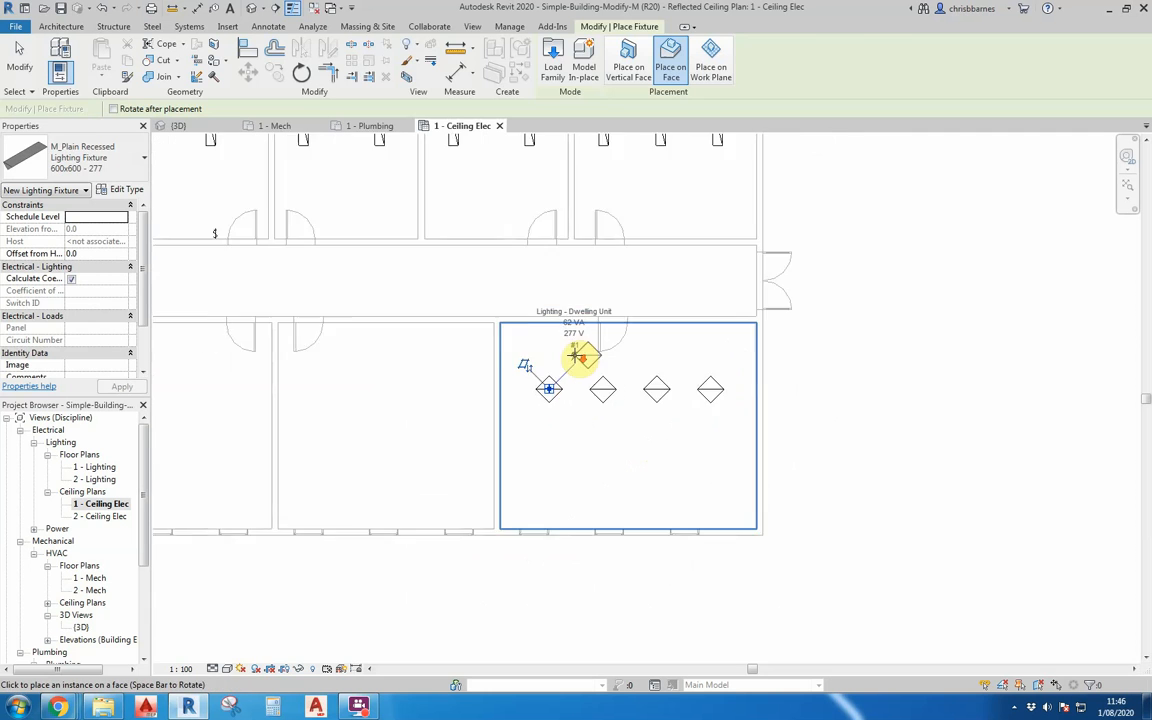
pyautogui.press('Escape')
# Copy the row of four diagonal light fixtures three tile diagonals straight down to form a second row in the same room.
pyautogui.scroll(2, 590, 388)
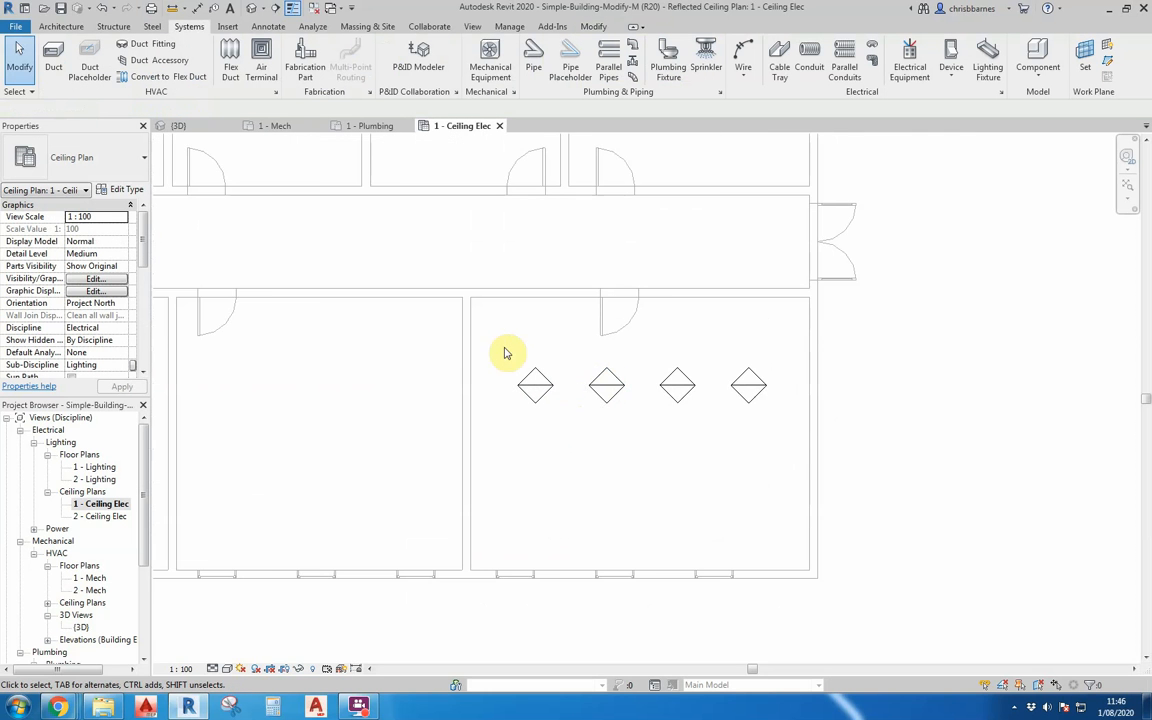
pyautogui.scroll(1, 497, 342)
pyautogui.moveTo(497, 342); pyautogui.dragTo(824, 443)
pyautogui.click(280, 79)
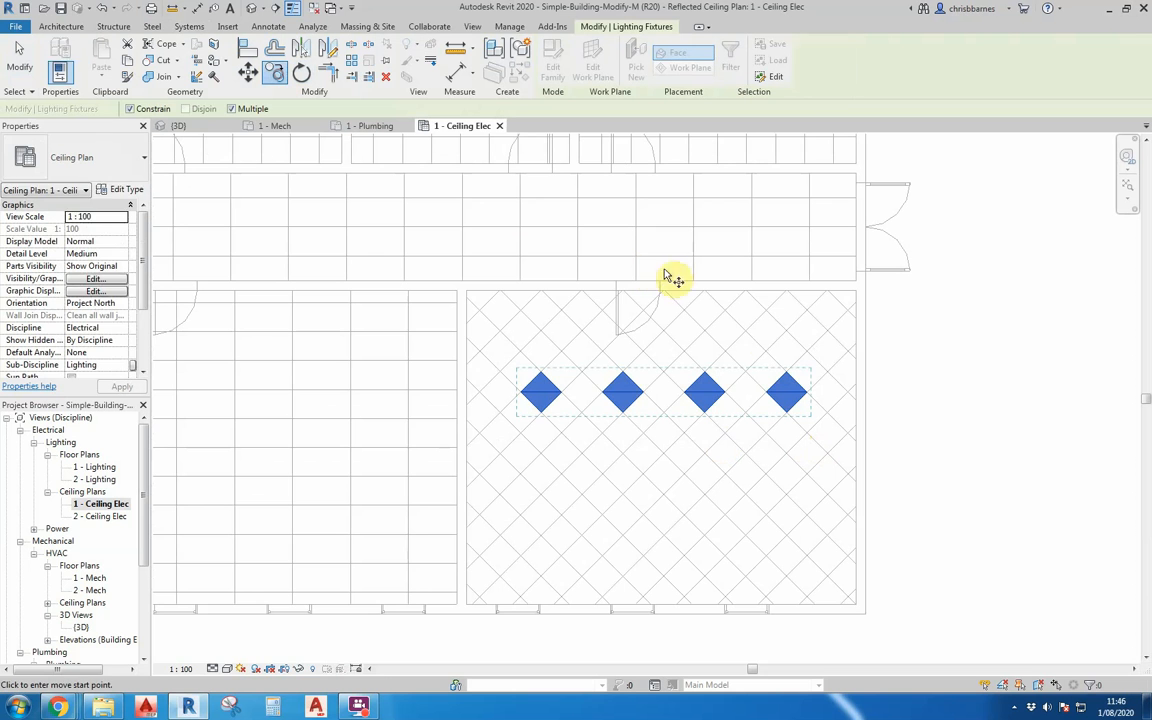
pyautogui.click(828, 371)
pyautogui.click(830, 497)
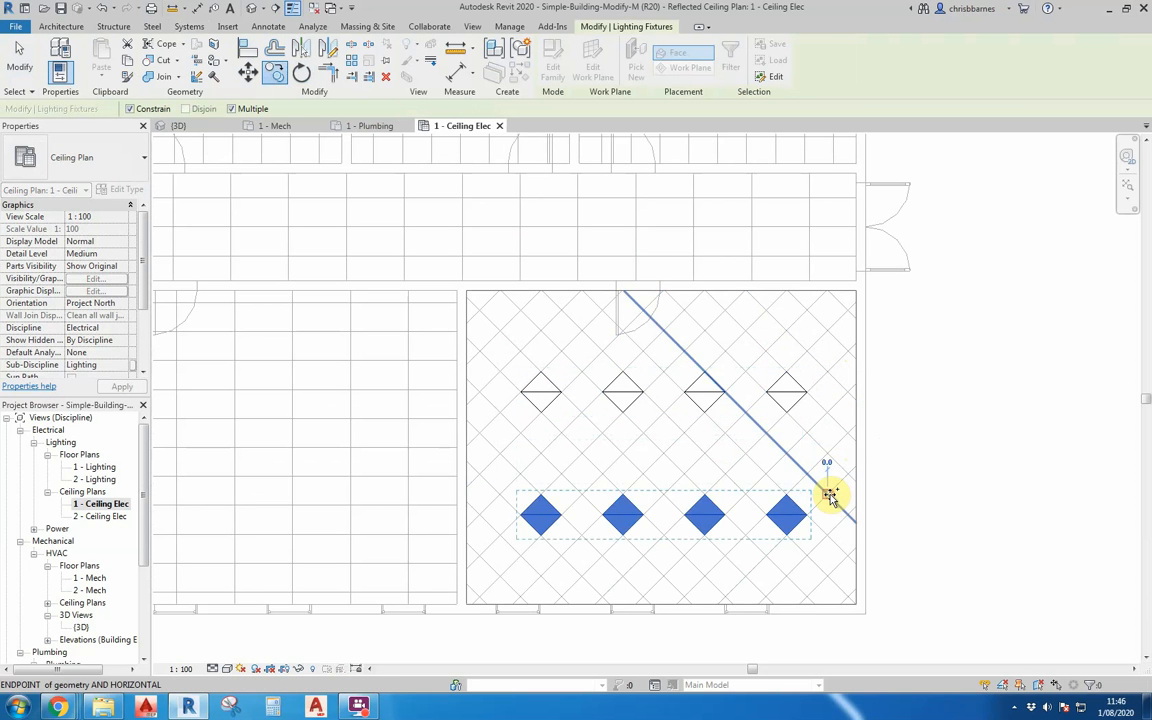
pyautogui.press('Escape')
pyautogui.press('Escape')
pyautogui.scroll(-1, 702, 393)
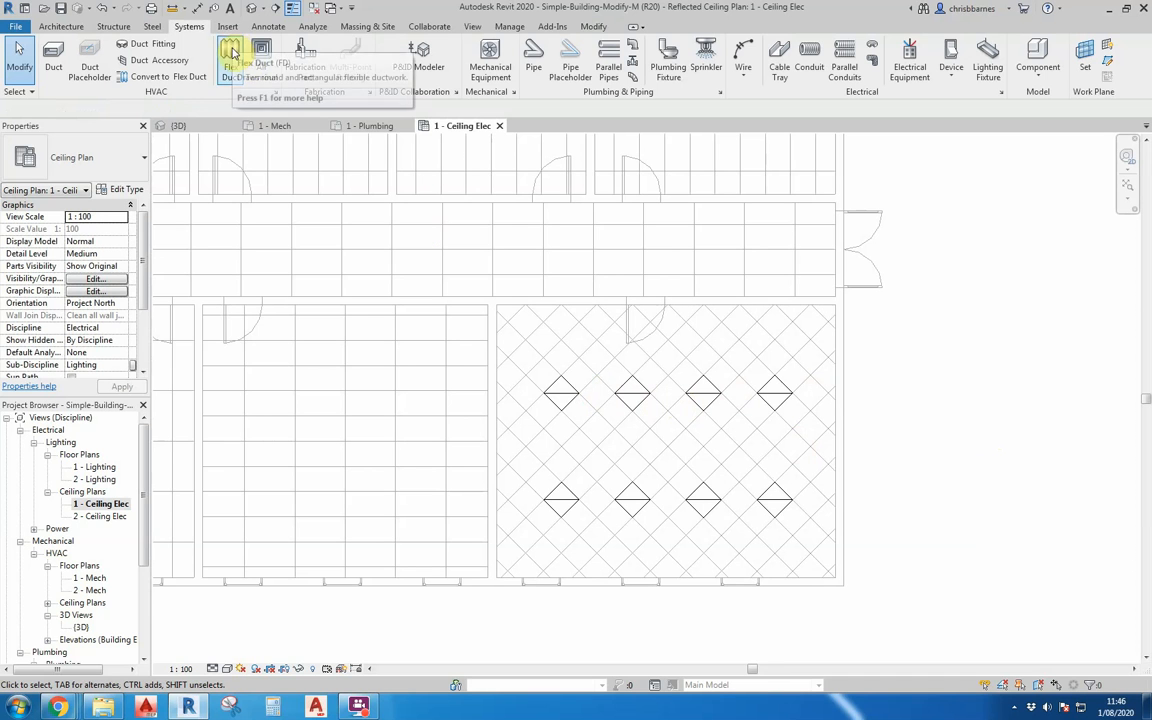
pyautogui.click(593, 27)
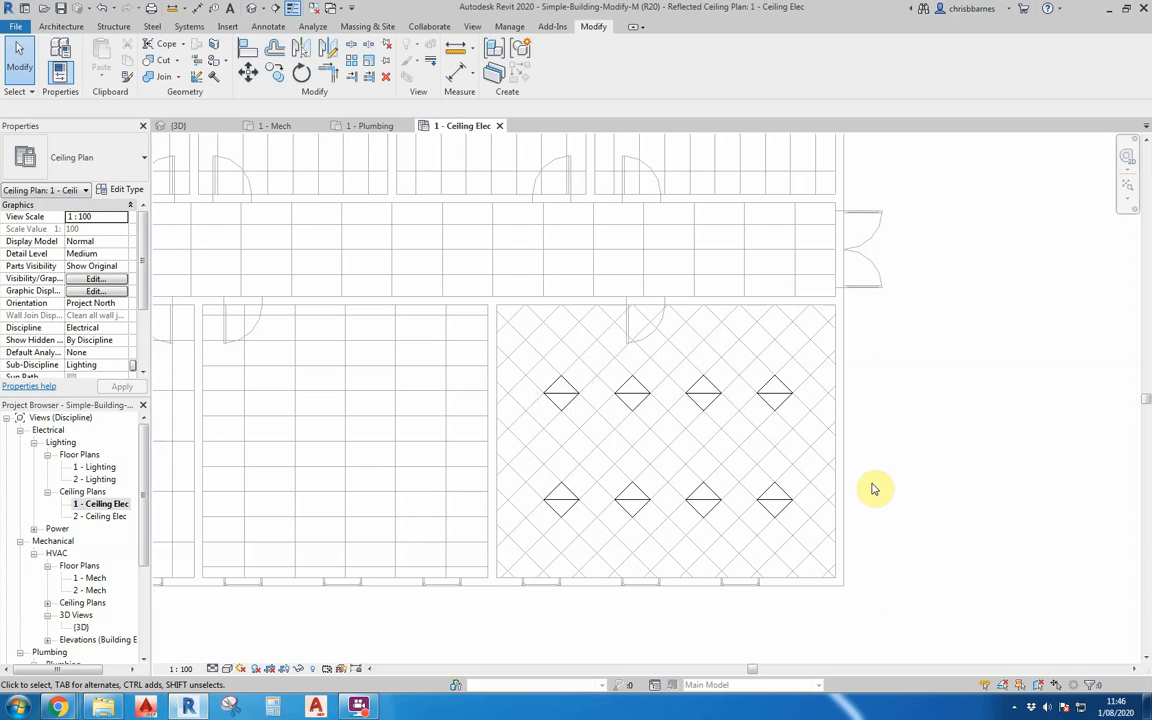
pyautogui.scroll(-1, 767, 575)
pyautogui.scroll(-1, 767, 575)
pyautogui.scroll(-1, 591, 540)
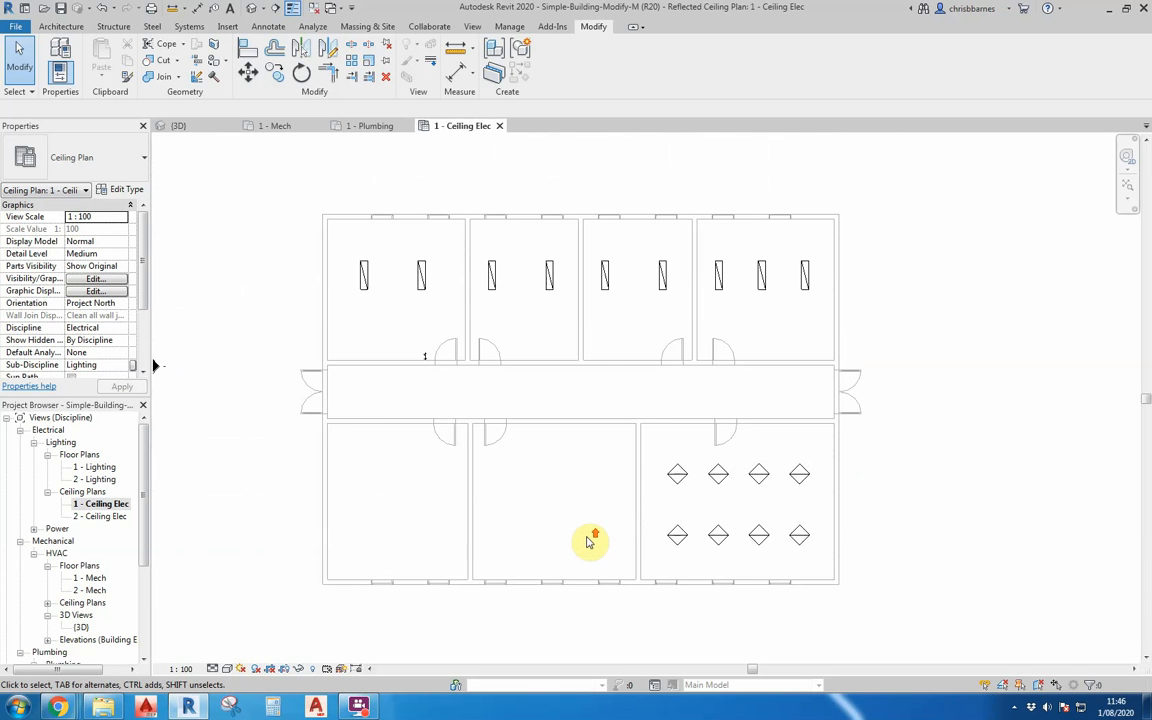